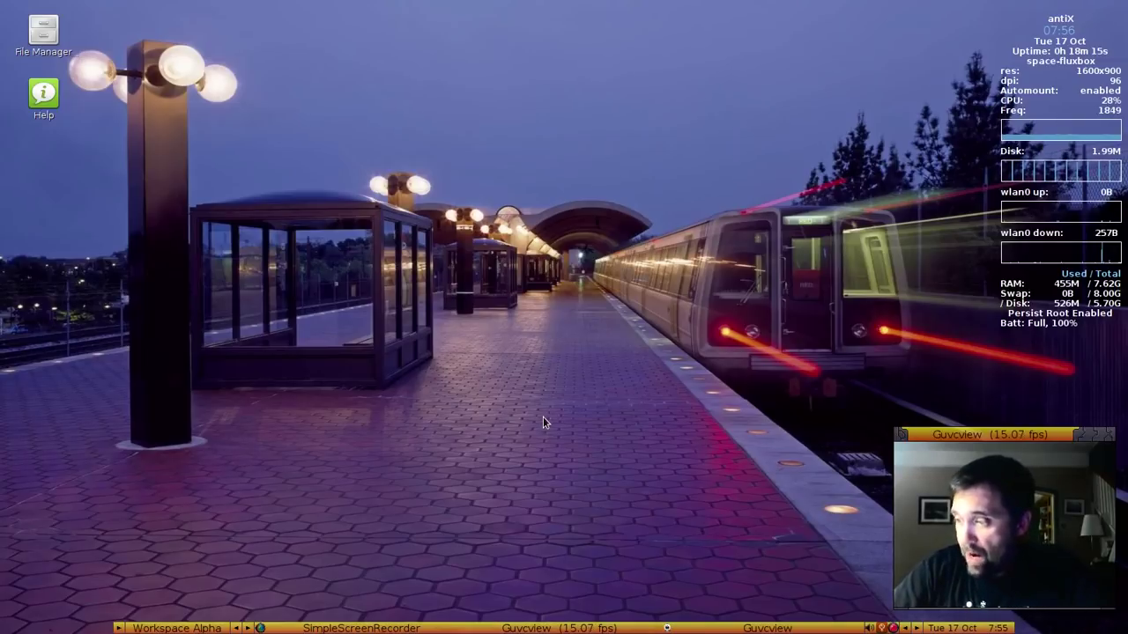
right_click(246, 164)
mouse_move(240, 299)
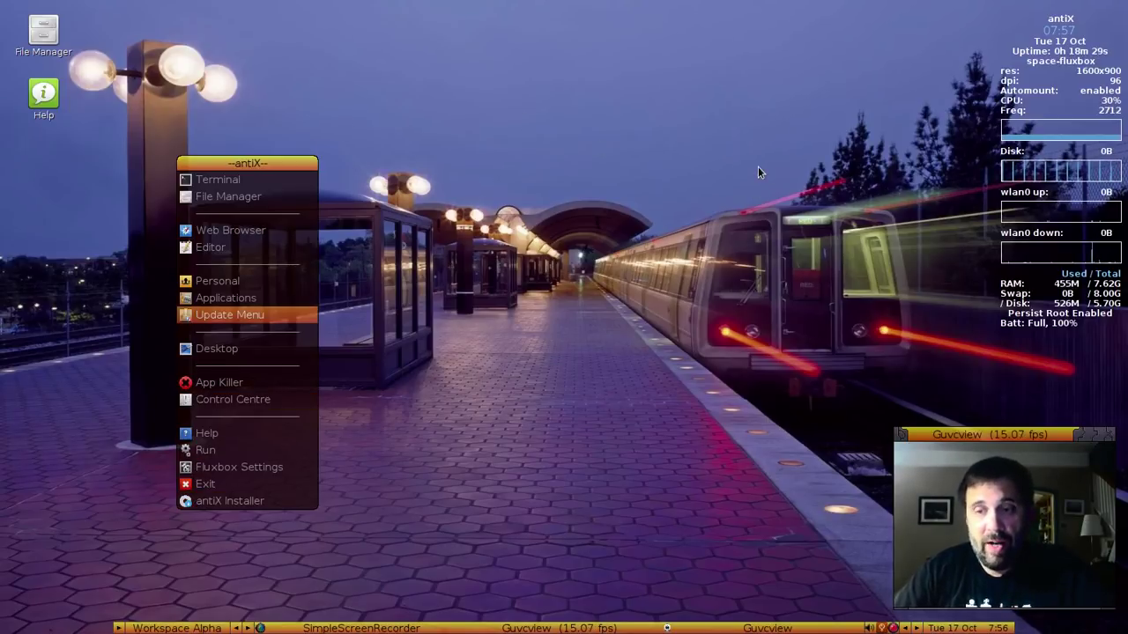
left_click(744, 244)
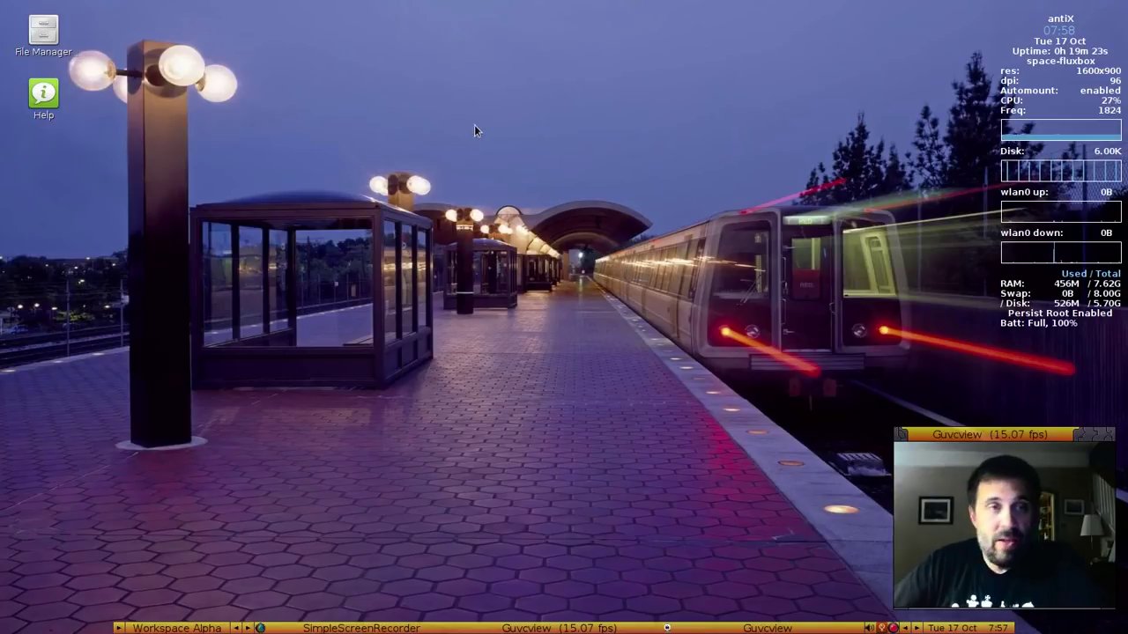
Open the antiX Control Centre and view the available font size (DPI) options, closing the dialog without applying a change
right_click(319, 116)
left_click(267, 349)
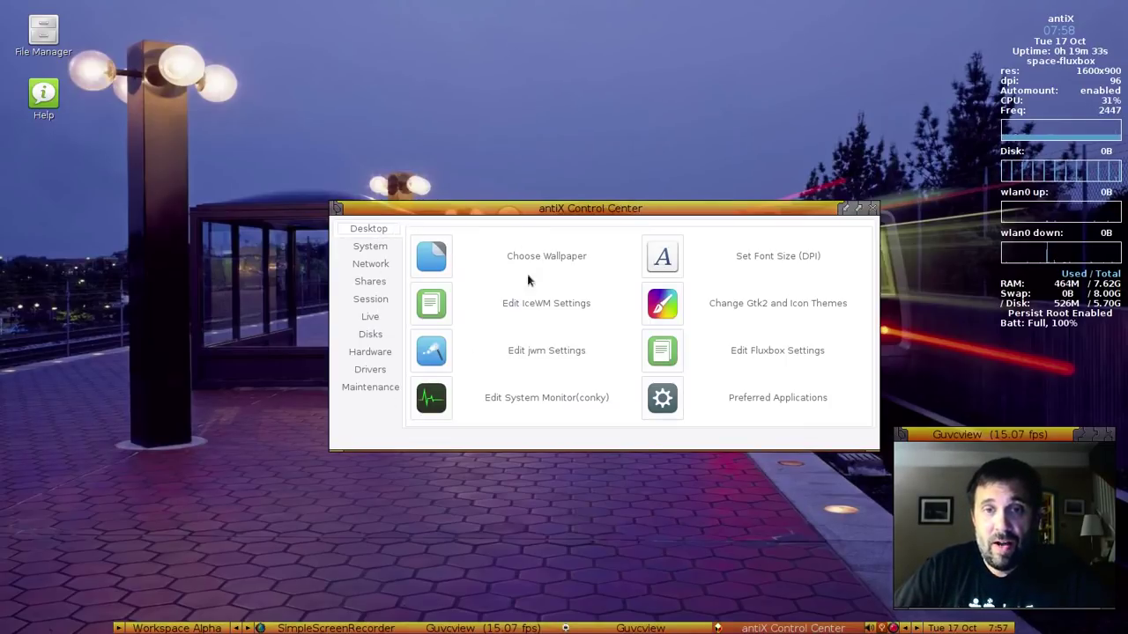
left_click(663, 255)
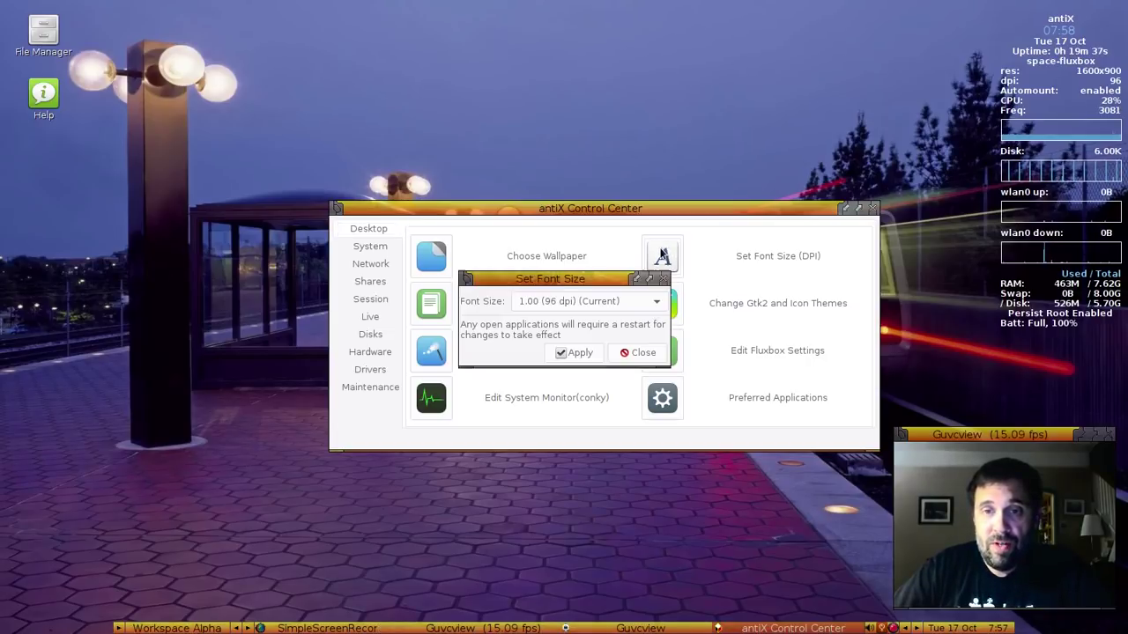
left_click(557, 306)
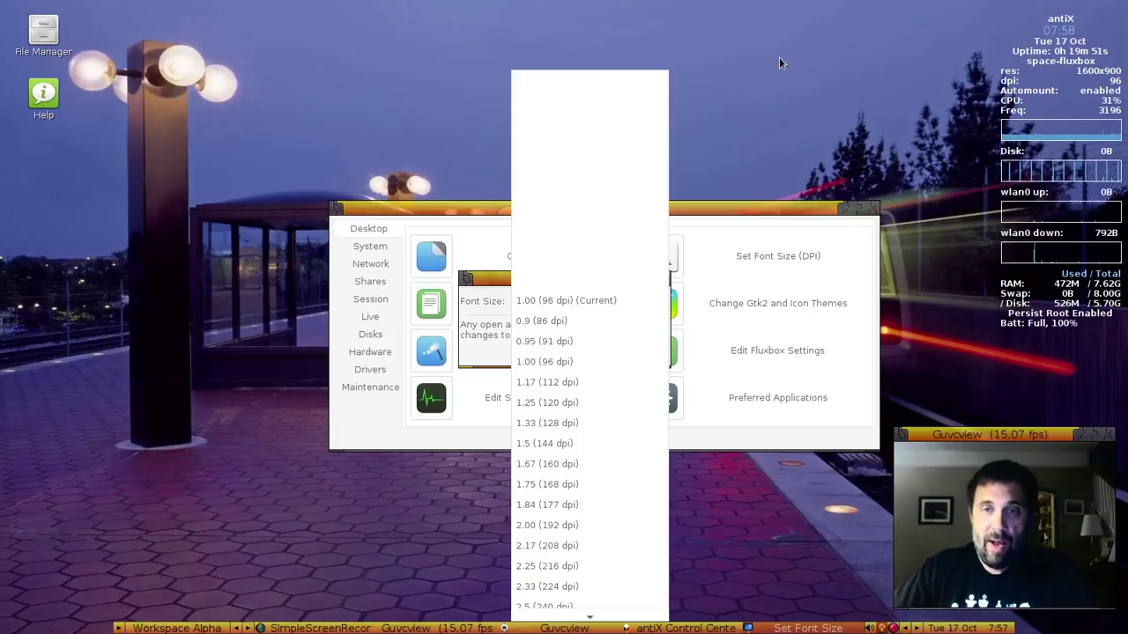
left_click(581, 300)
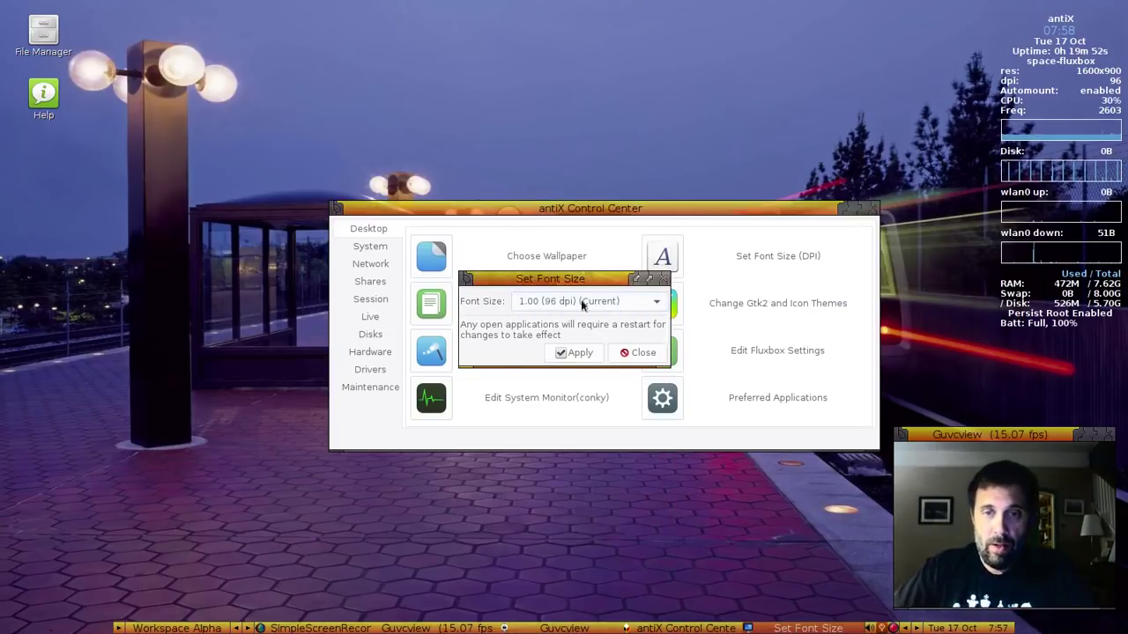
left_click(635, 356)
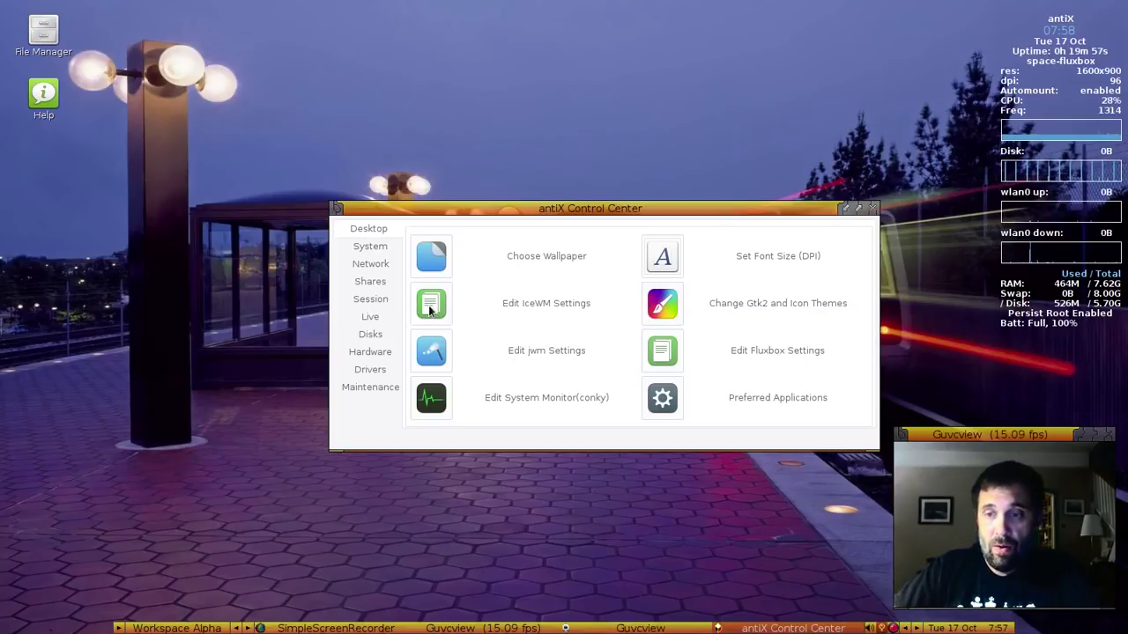
Look through the available widget styles in the Gtk2 and icon theme settings, and close them without changes
left_click(662, 304)
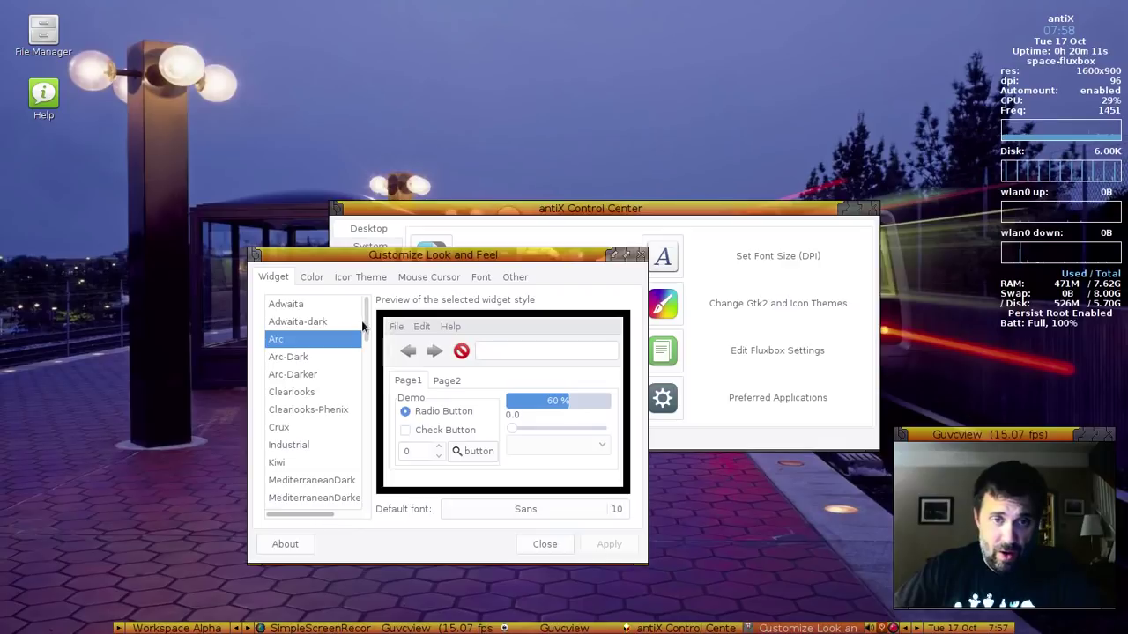
scroll(366, 330, "down", 5)
scroll(365, 331, "up", 5)
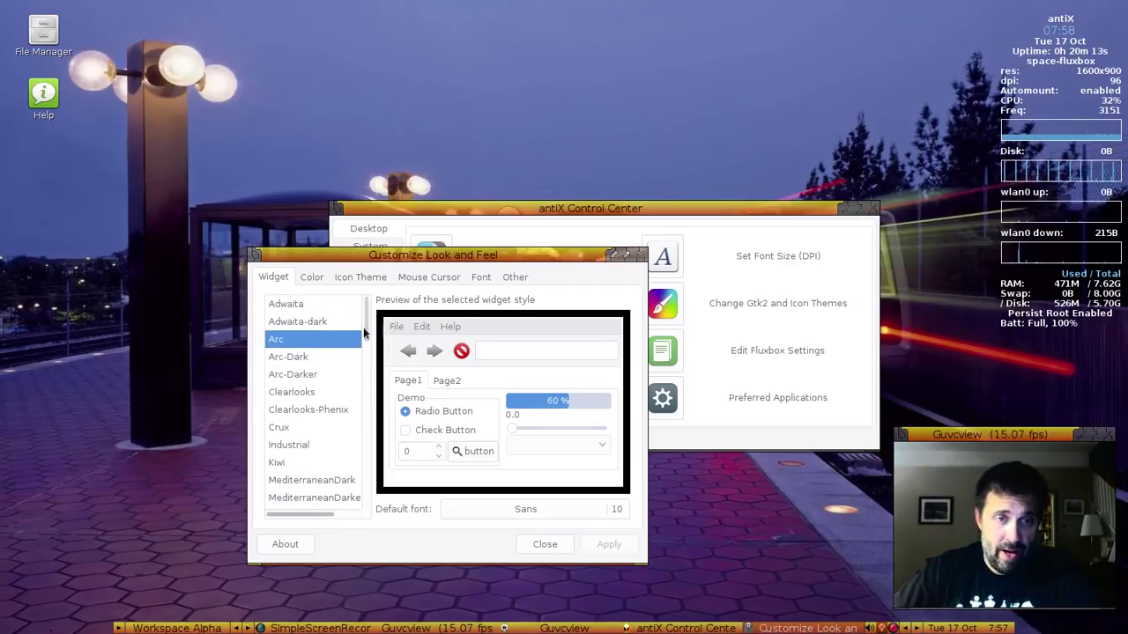
left_click(545, 544)
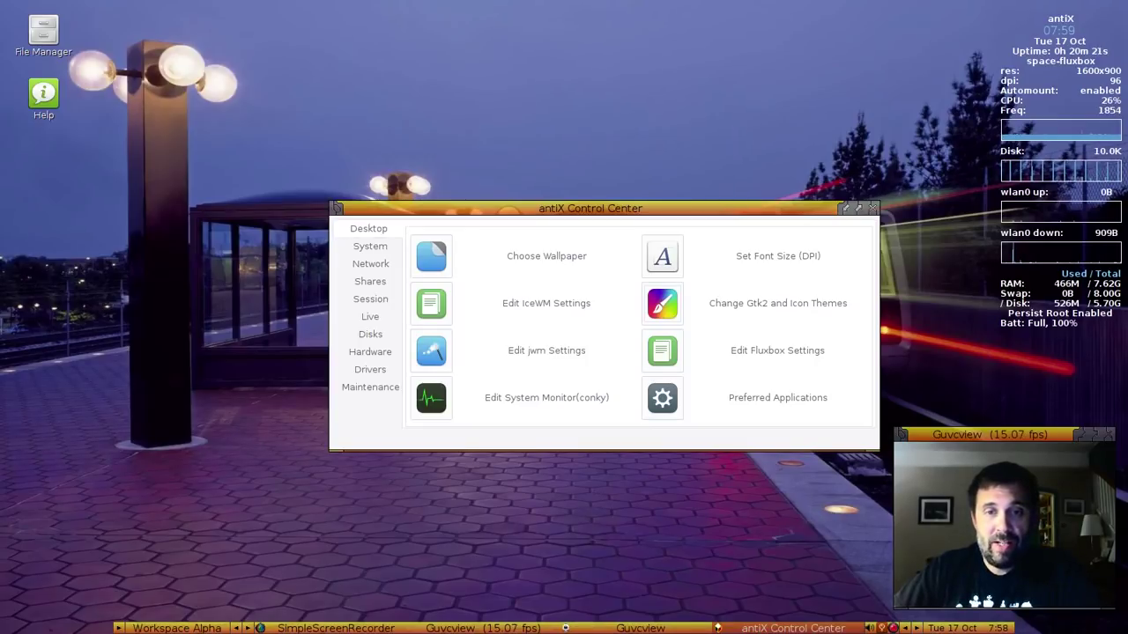
View the system monitor's .conkyrc configuration file in the editor and close it
left_click(432, 395)
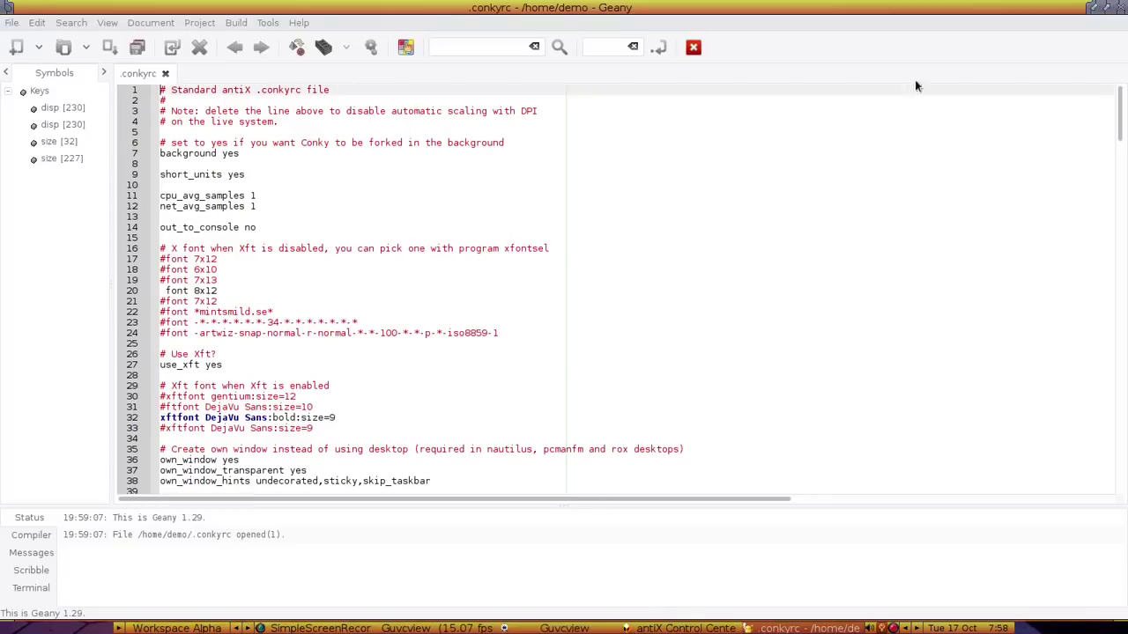
left_click(1121, 8)
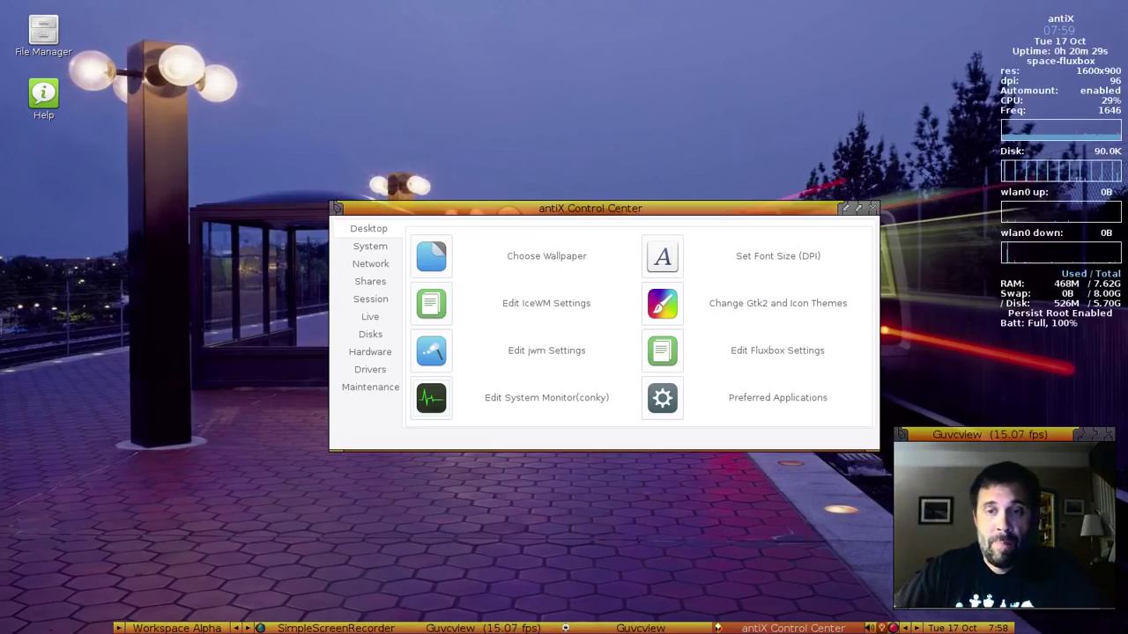
right_click(51, 241)
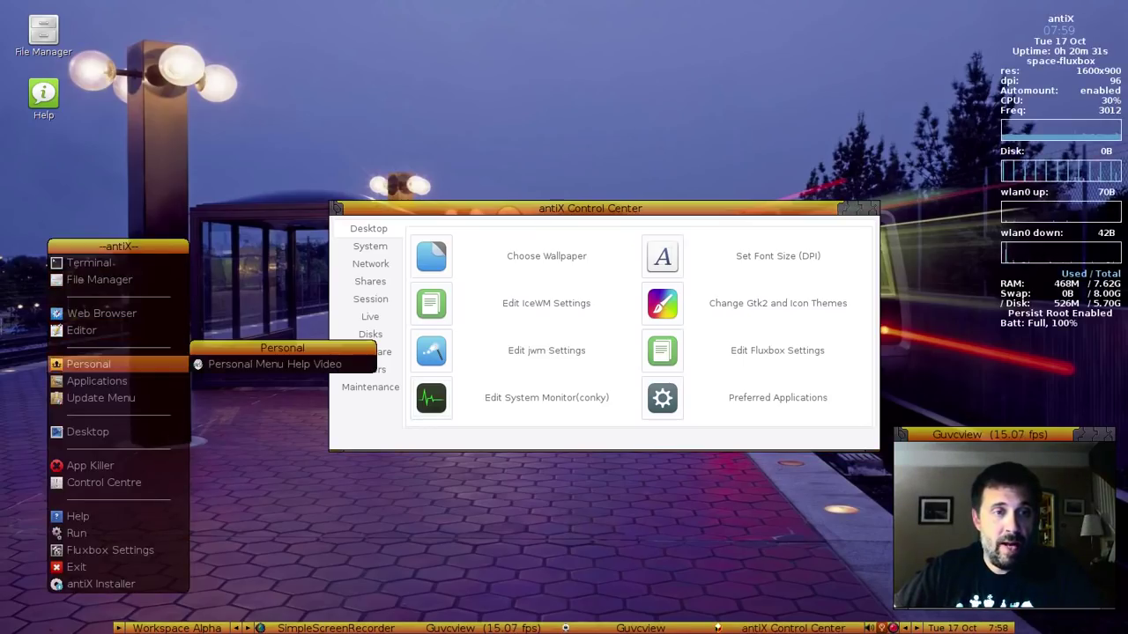
mouse_move(97, 380)
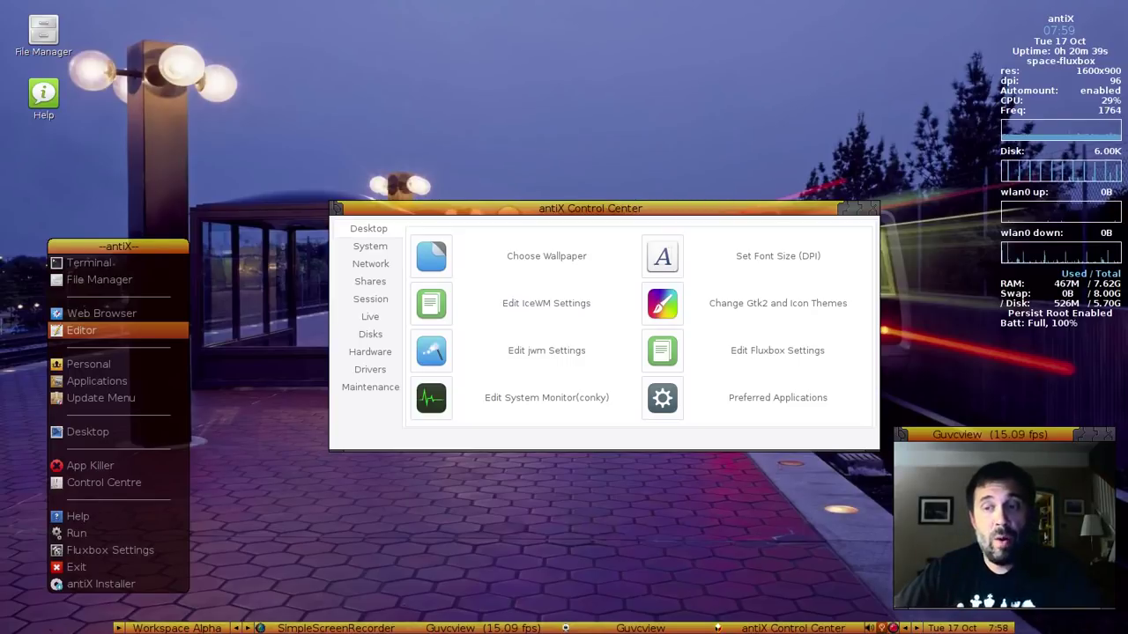
key("Escape")
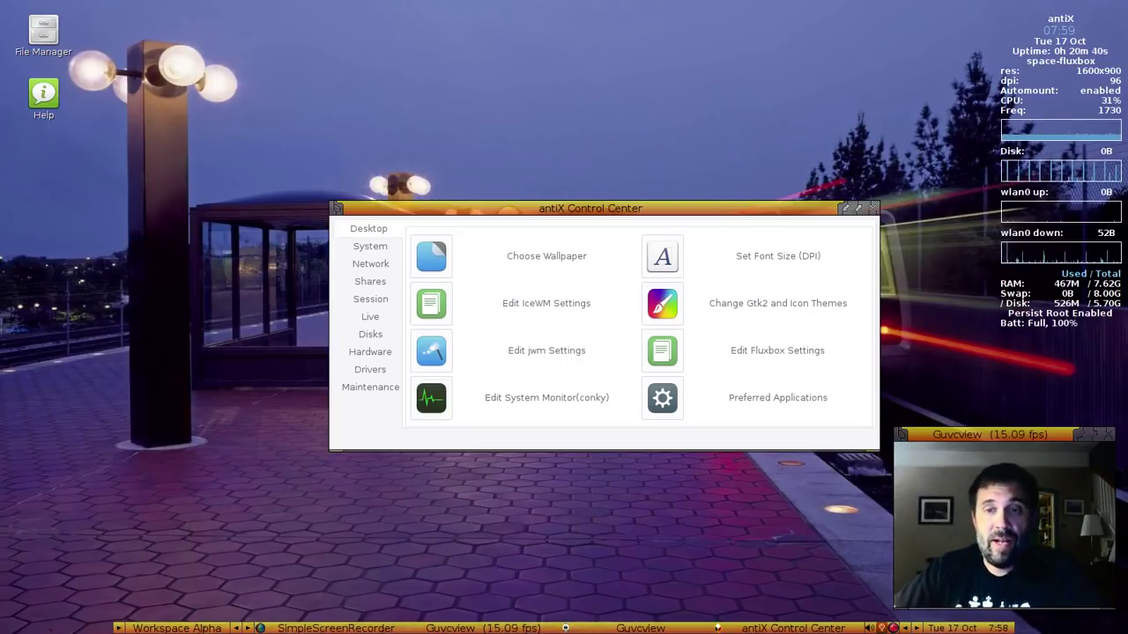
Review the default program for each task in Preferred Applications and cancel without changes
left_click(650, 416)
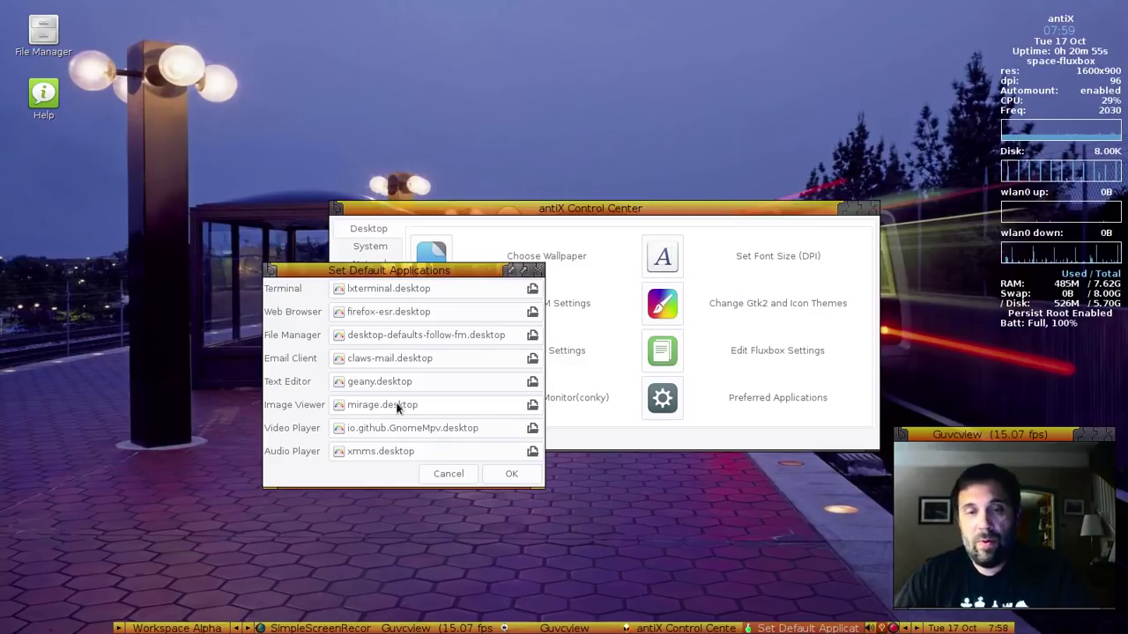
left_click(450, 474)
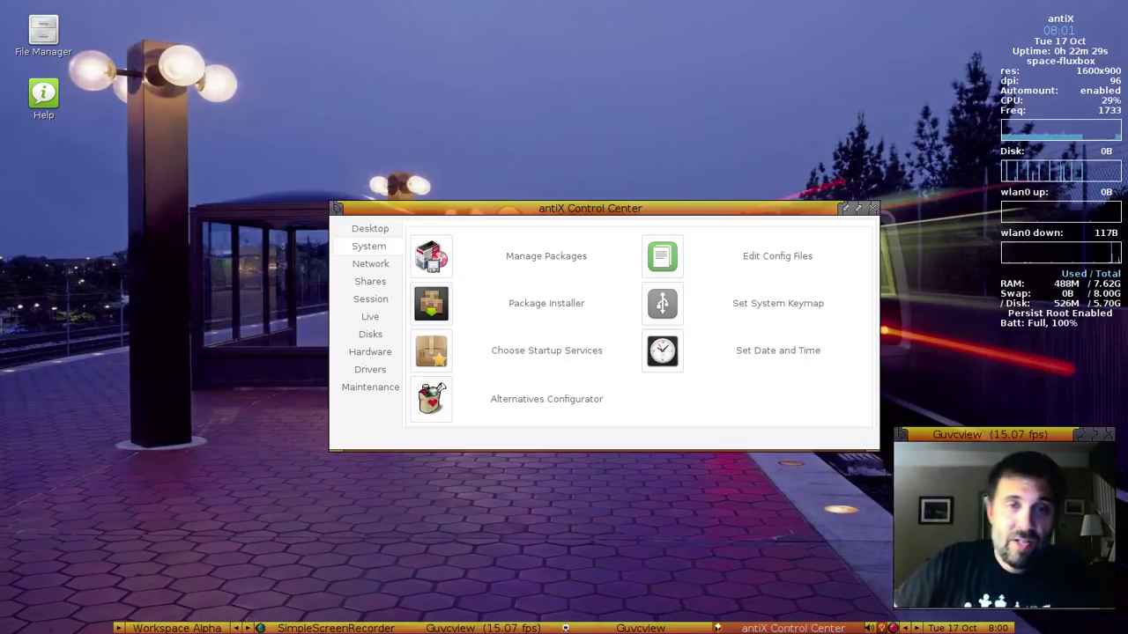
Browse the Office, Printing and Screencast categories in the Package Installer, and close it without installing anything
left_click(431, 303)
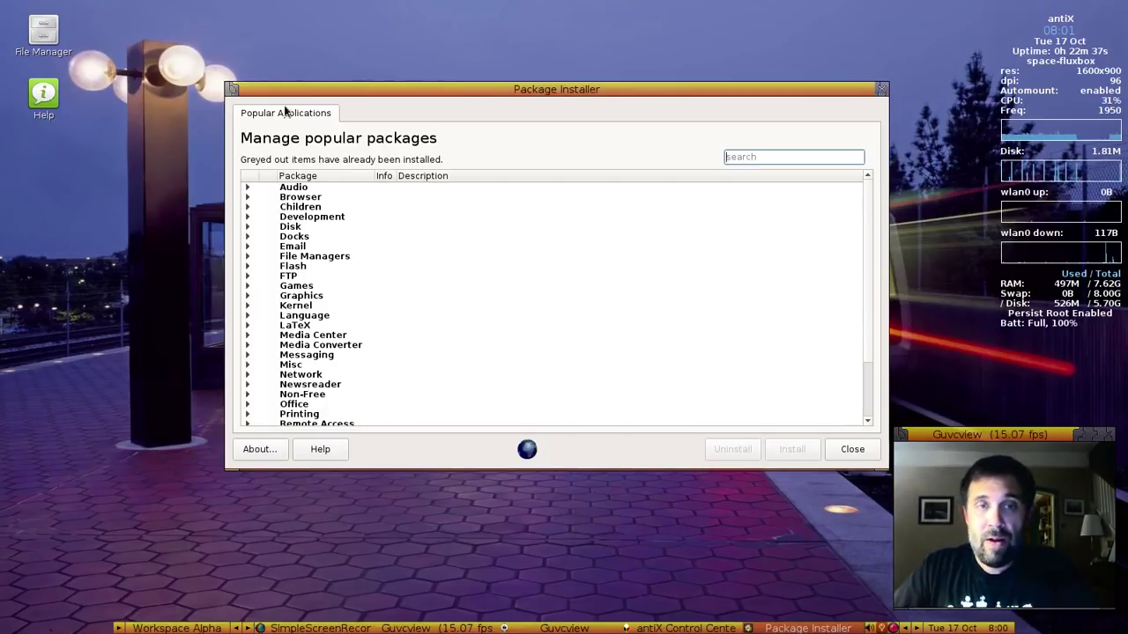
scroll(261, 332, "down", 1)
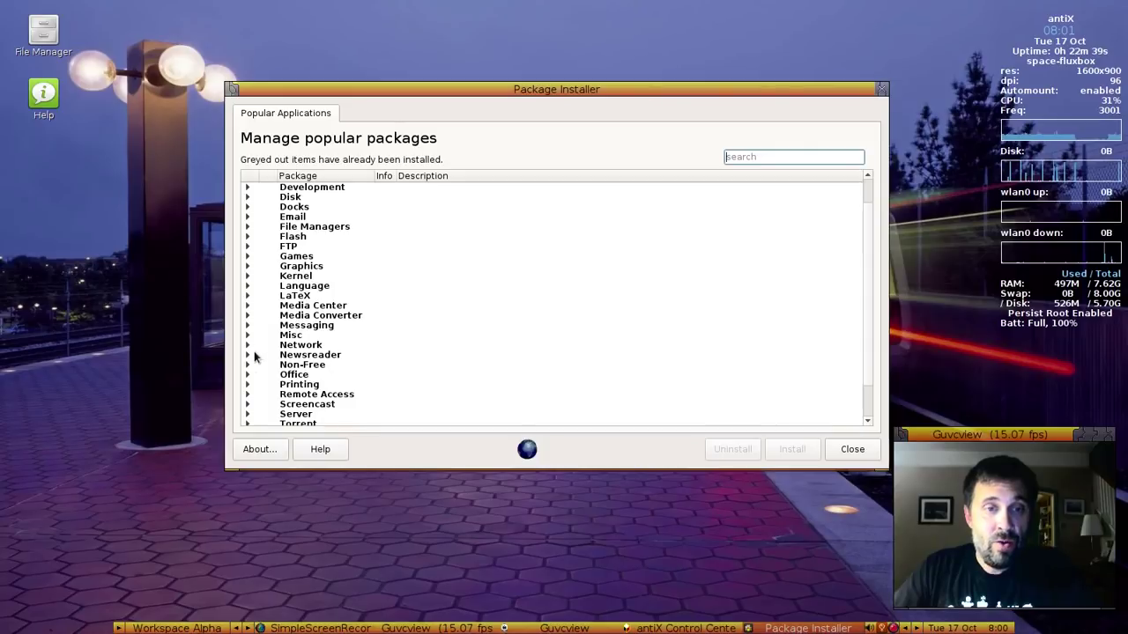
left_click(248, 384)
left_click(248, 375)
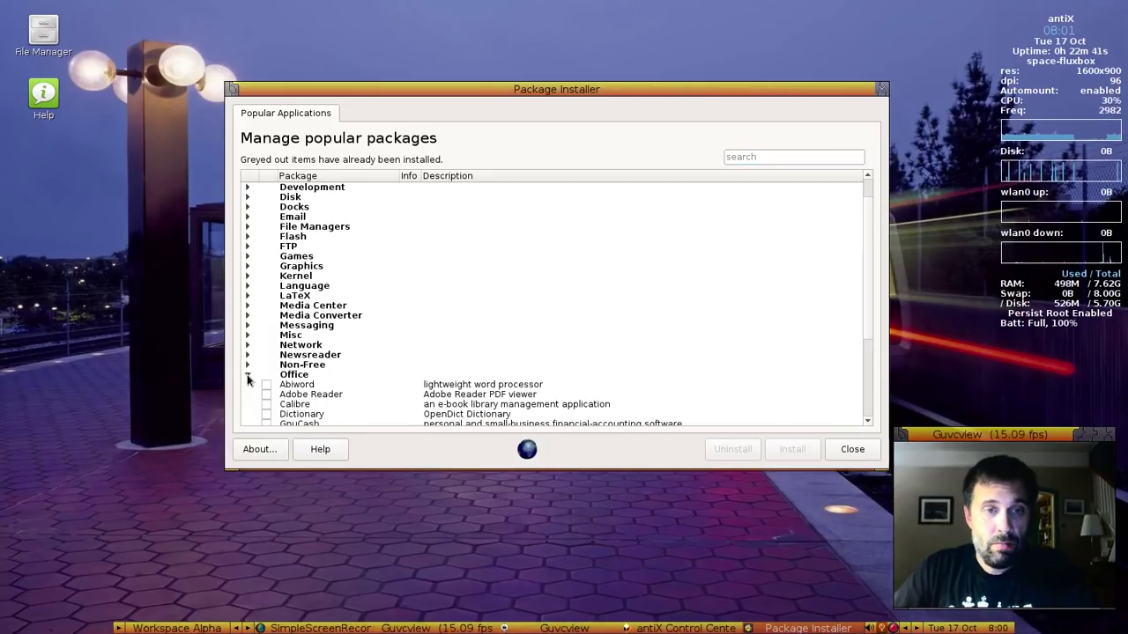
scroll(273, 356, "down", 2)
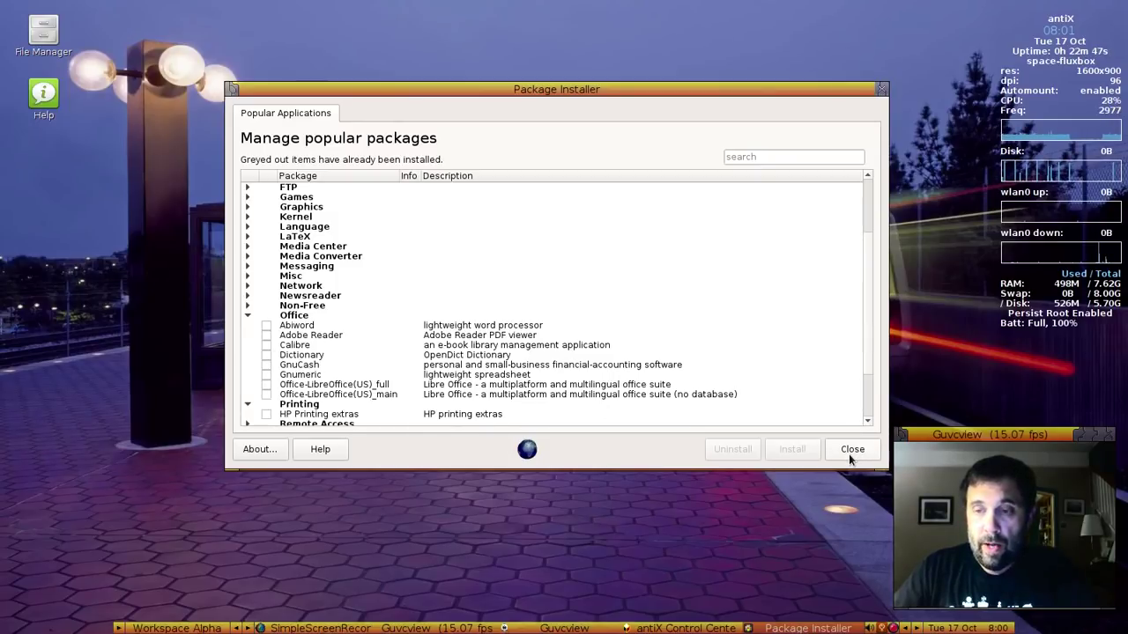
scroll(290, 357, "down", 3)
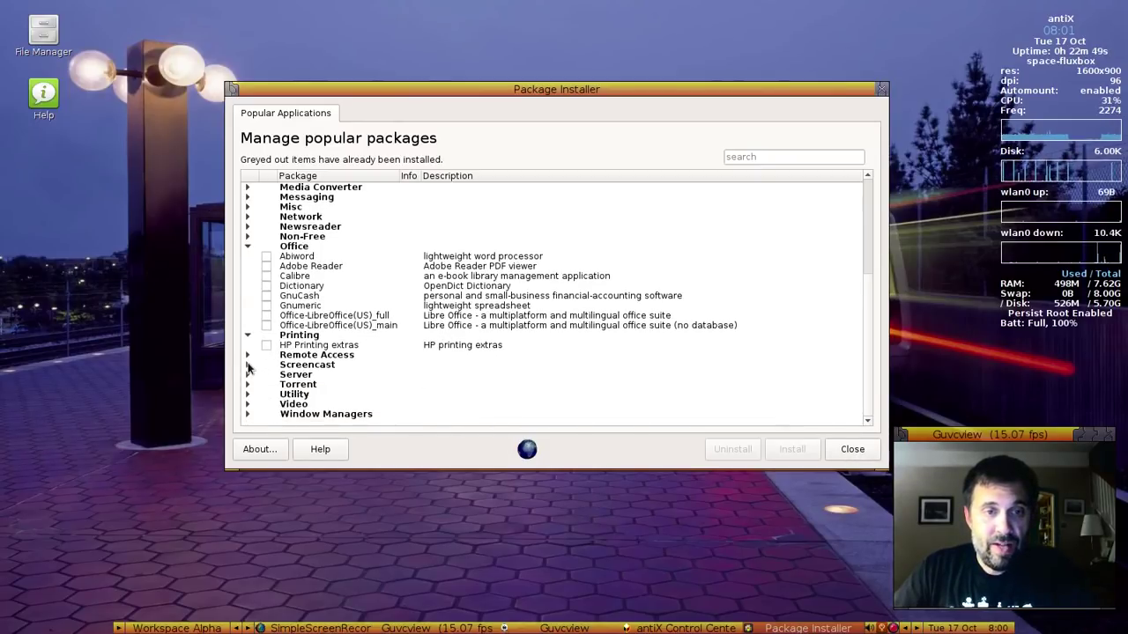
left_click(247, 366)
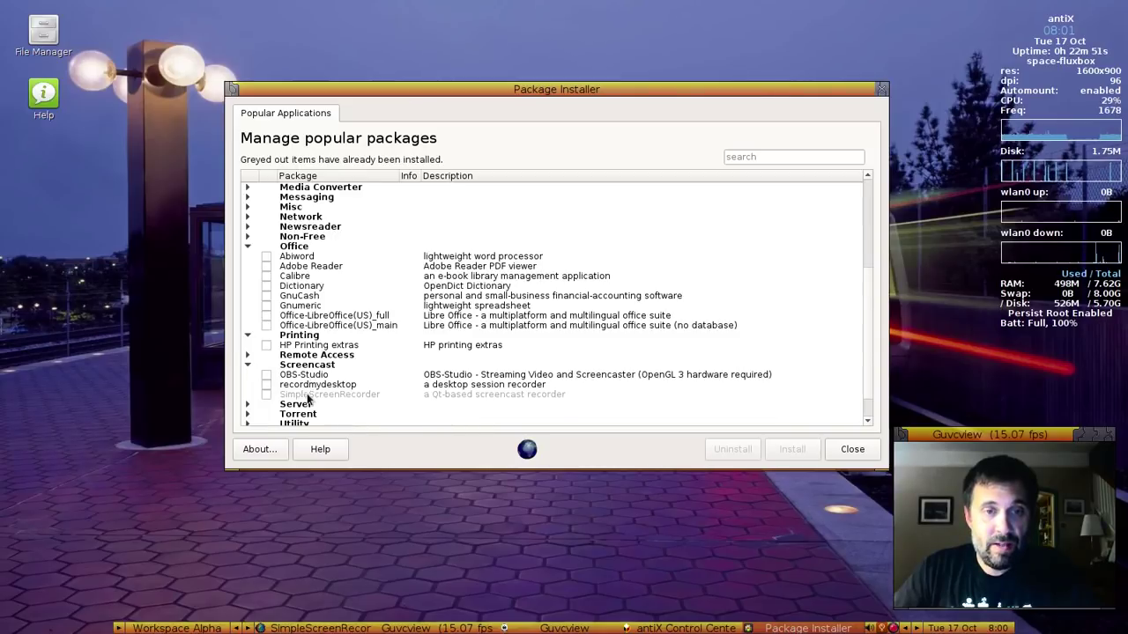
left_click(851, 451)
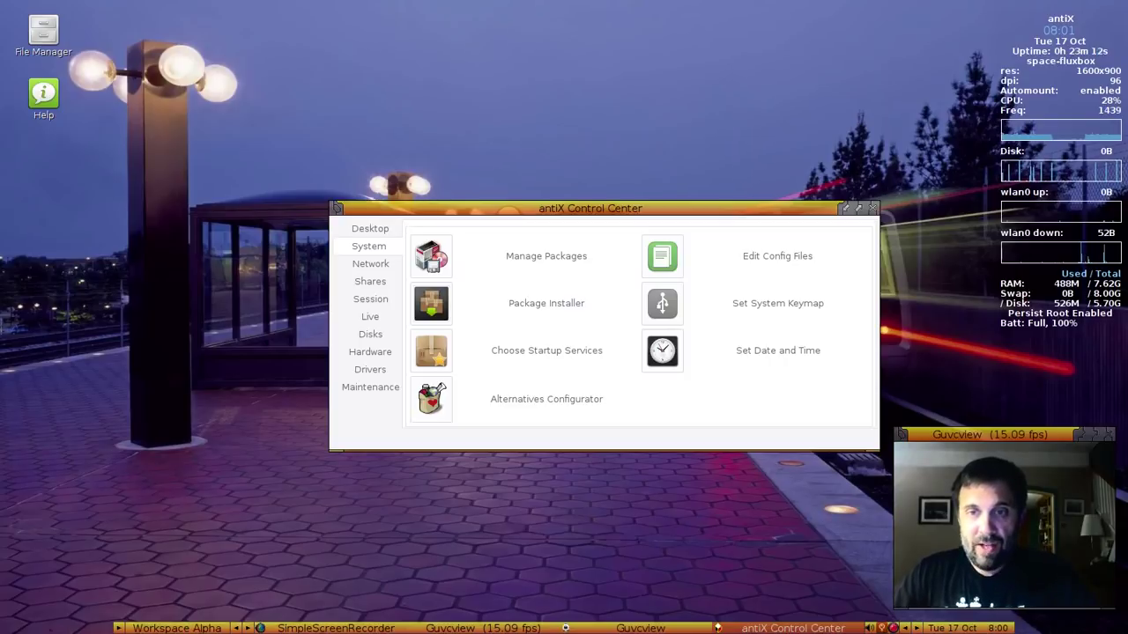
View the keyboard model and layout settings in Set System Keymap and close them unchanged
left_click(674, 314)
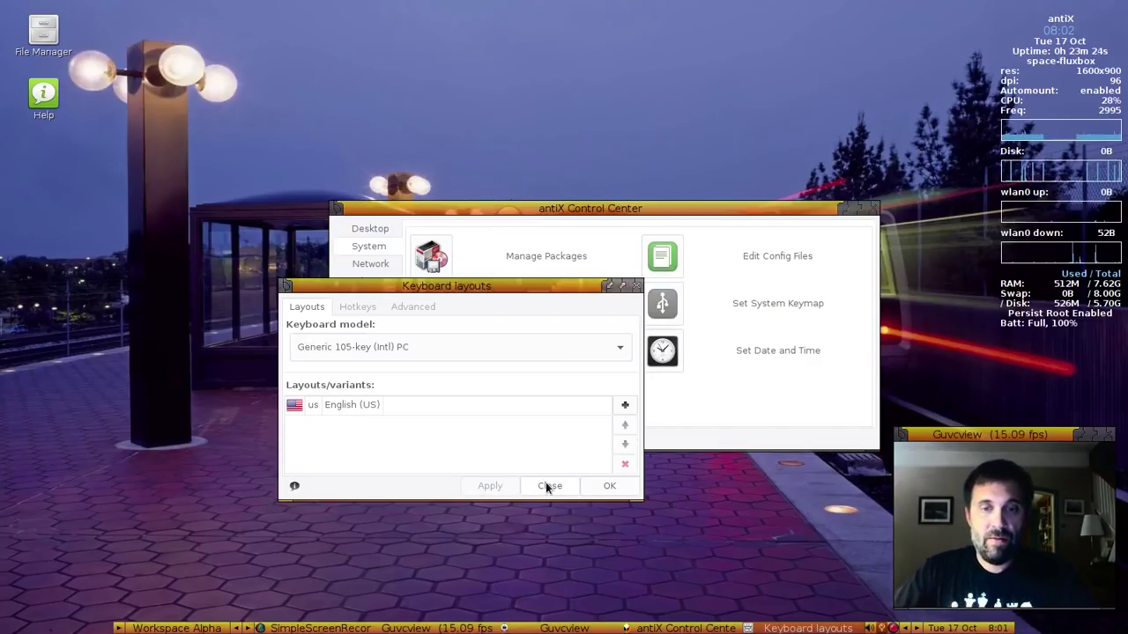
left_click(551, 486)
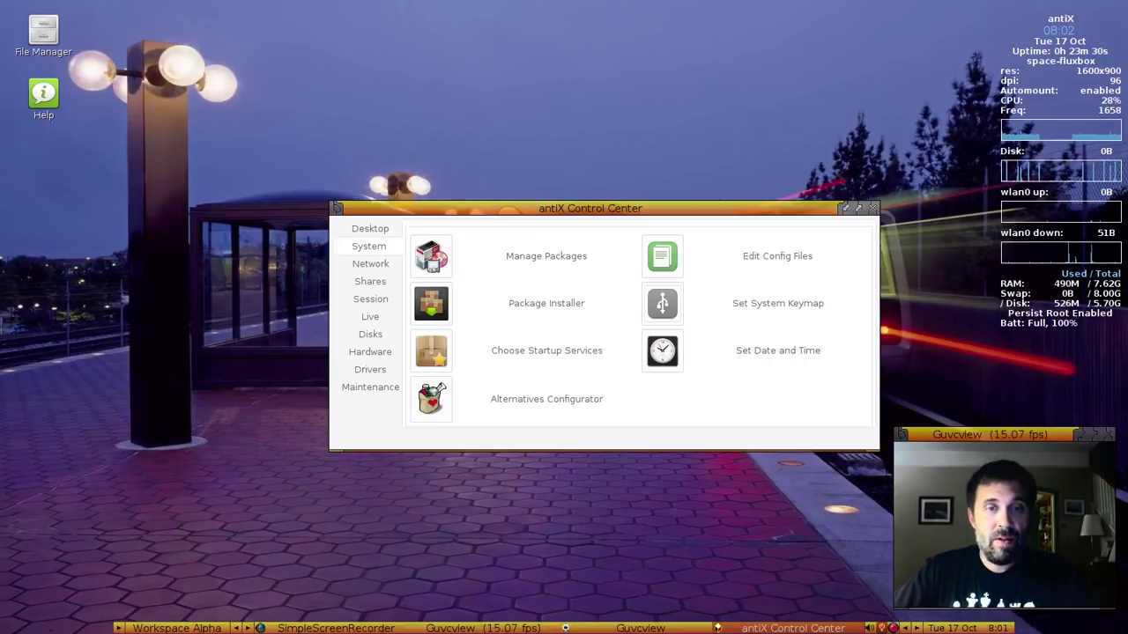
Open the ceni network interfaces tool, step through its hardware, action and logical interface sections, and exit
left_click(370, 263)
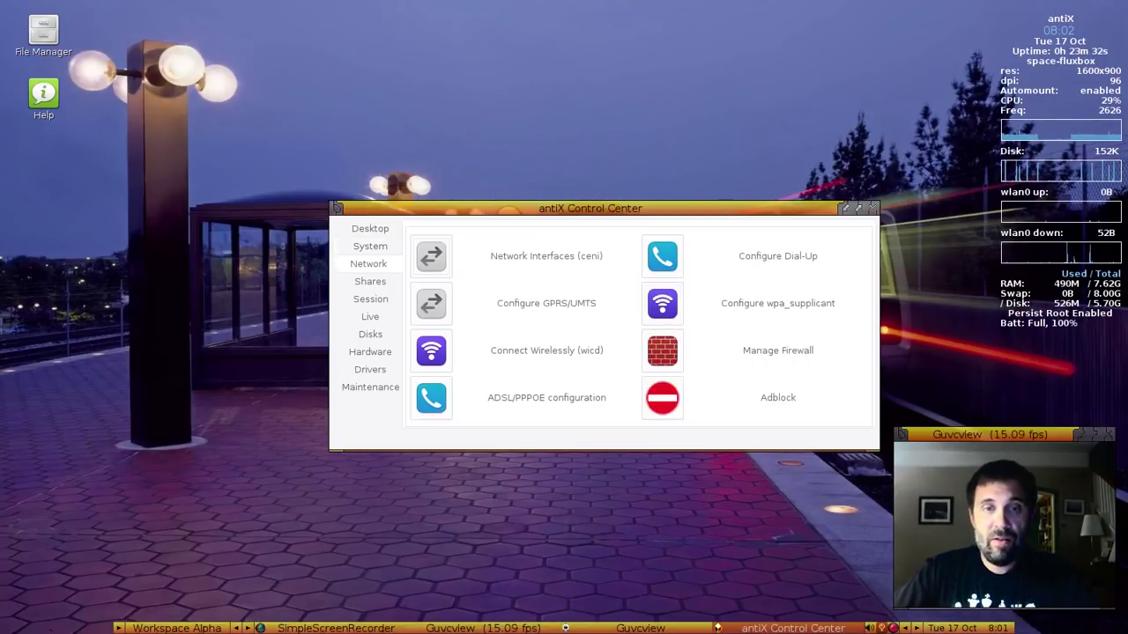
left_click(431, 263)
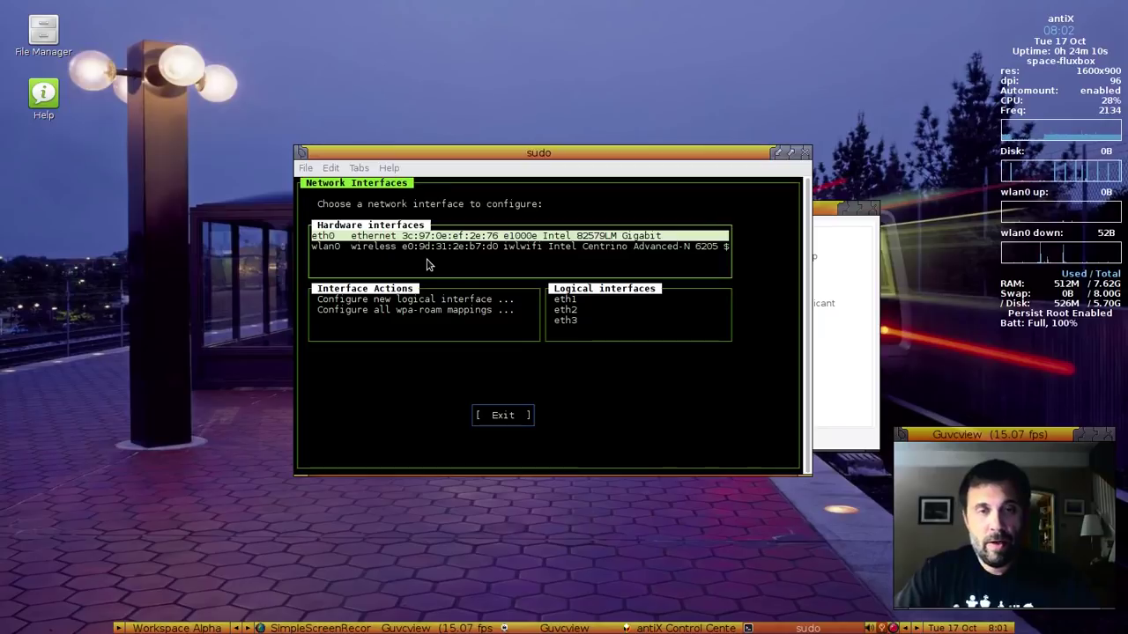
key("Tab")
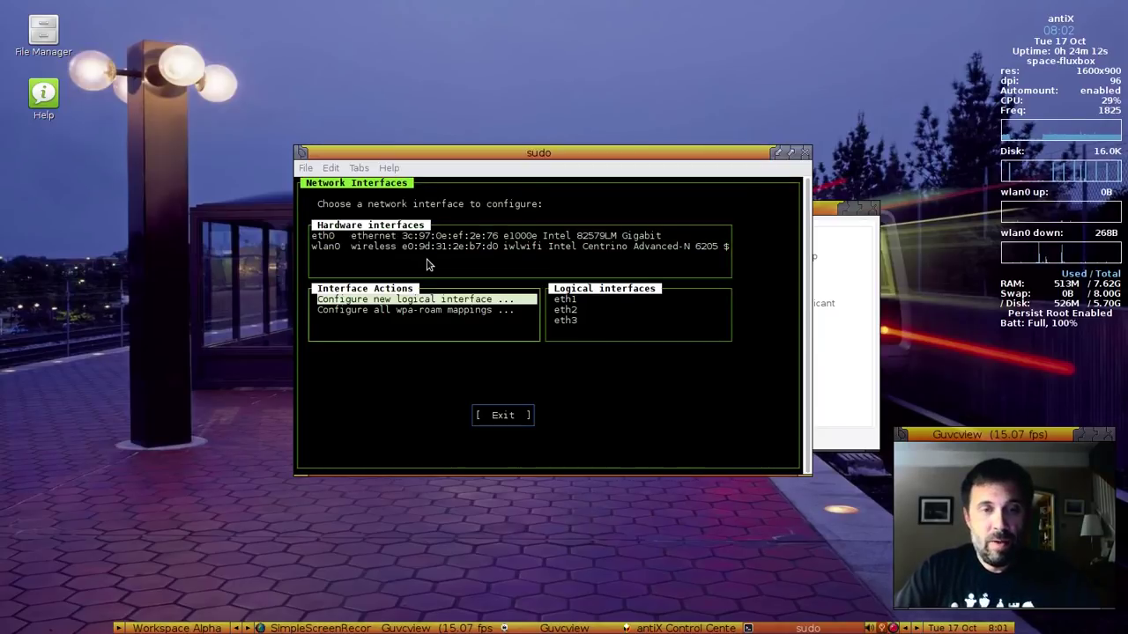
key("Tab")
key("Tab")
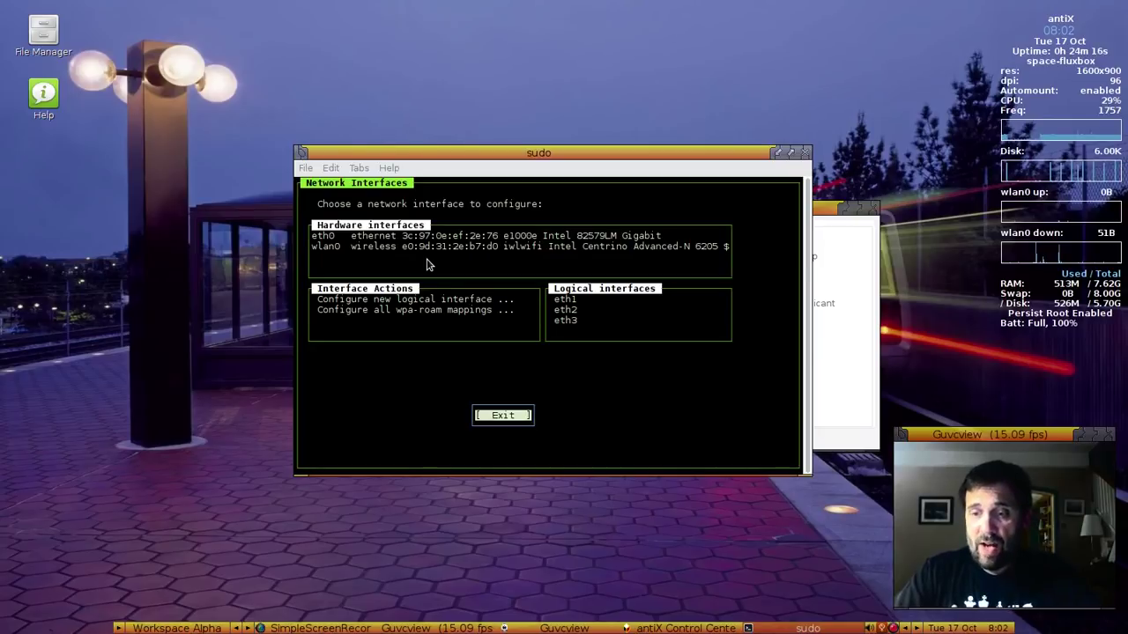
key("Return")
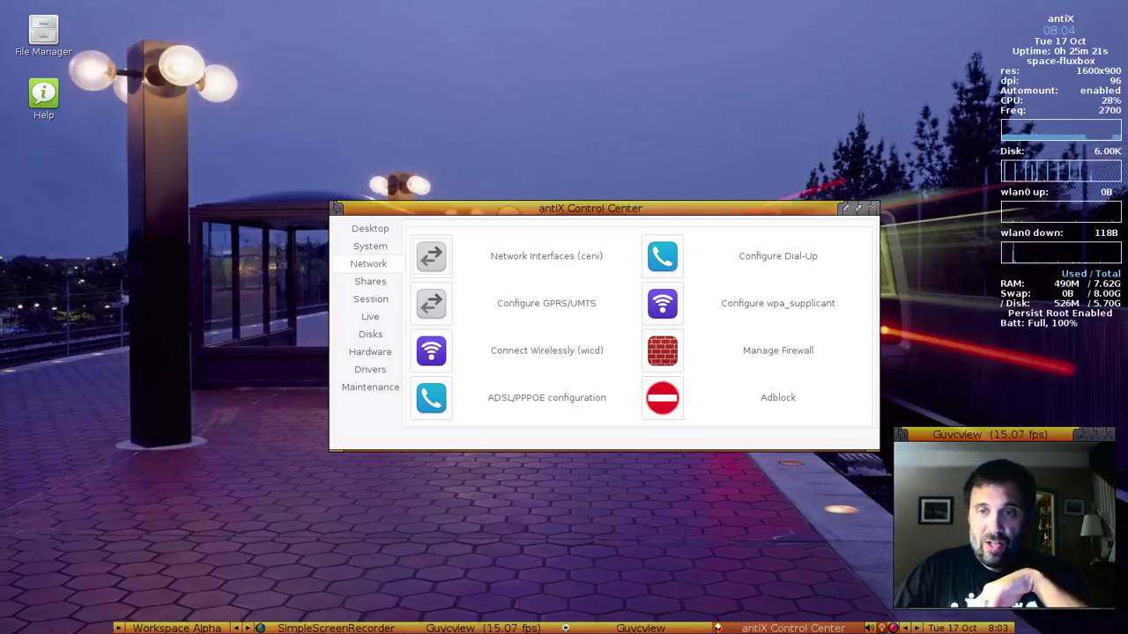
View the firewall manager's status and rules, and close it without unlocking it
left_click(675, 353)
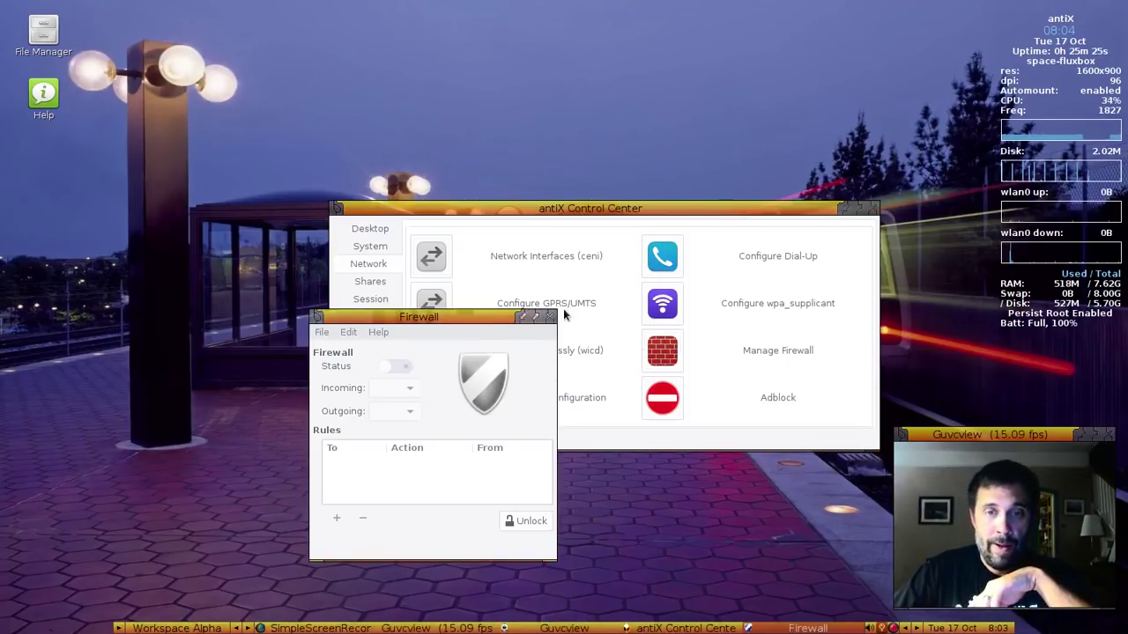
left_click(550, 318)
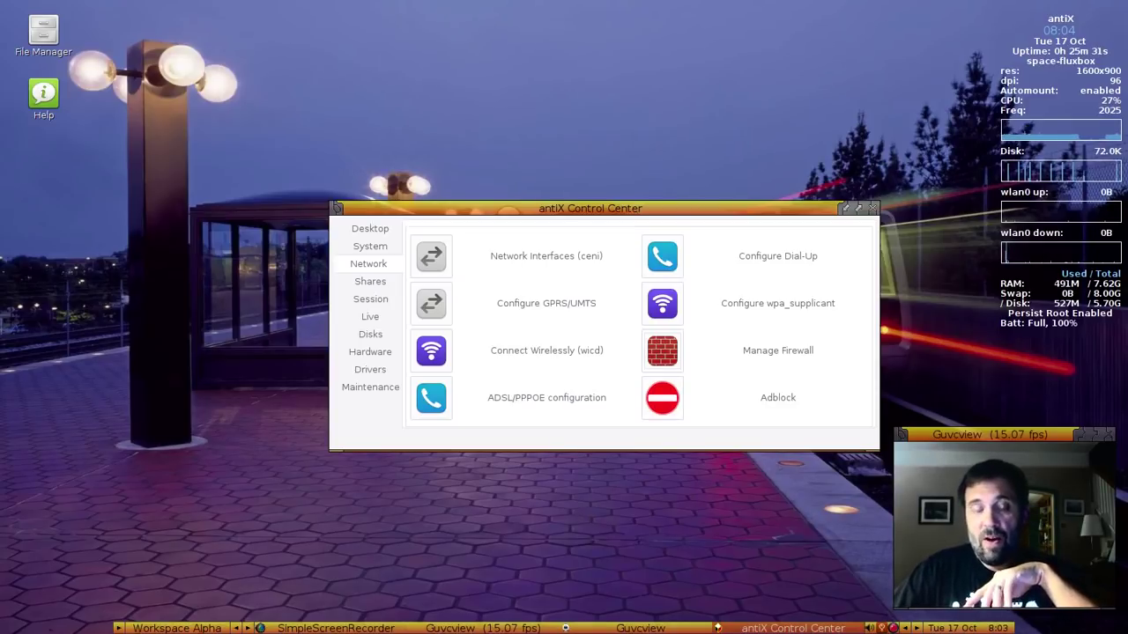
Open the Adblock tool, view its list of ad blocking services, and cancel without picking any
left_click(662, 401)
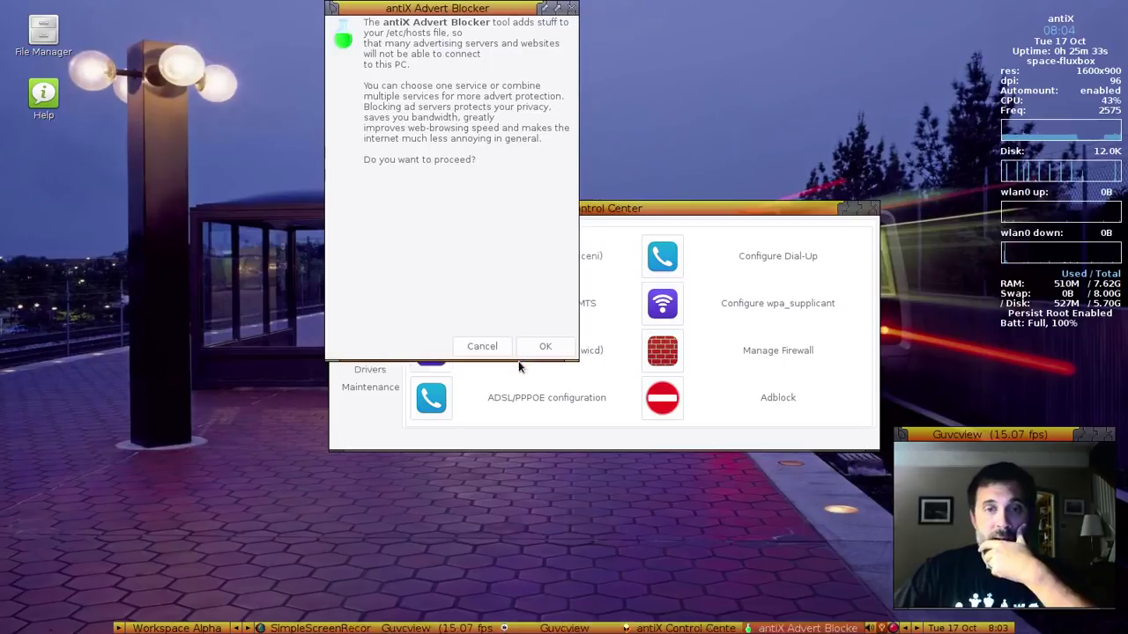
left_click(548, 347)
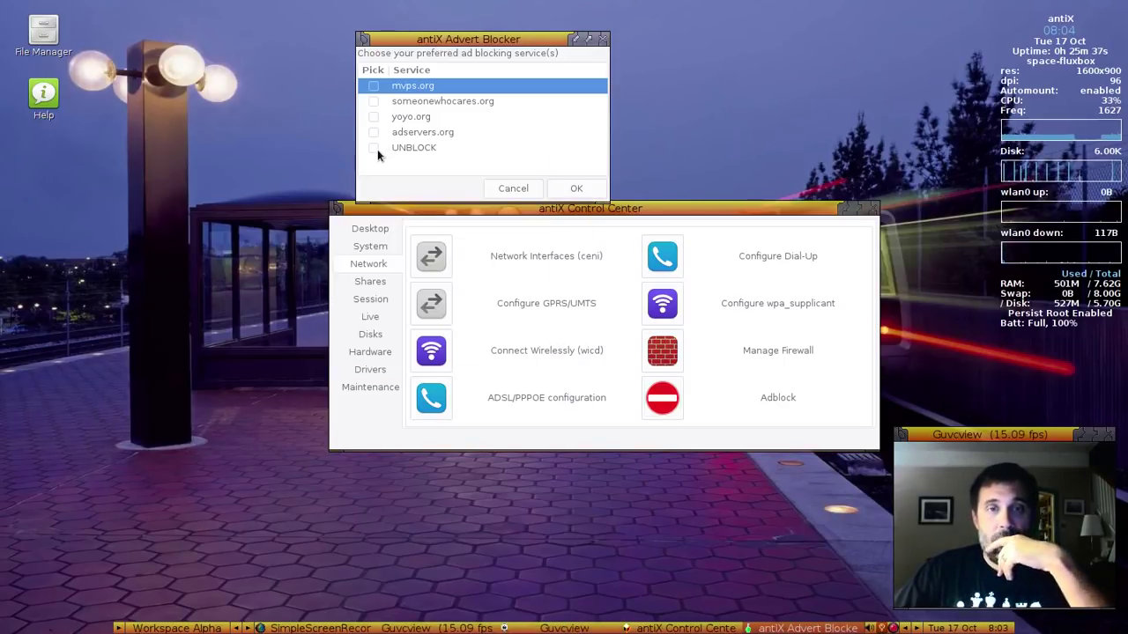
left_click(512, 188)
View the Shares tools, open the User Desktop-Session files from Session, and examine the clipit, wicd-client and automount-antix lines in startup
left_click(369, 281)
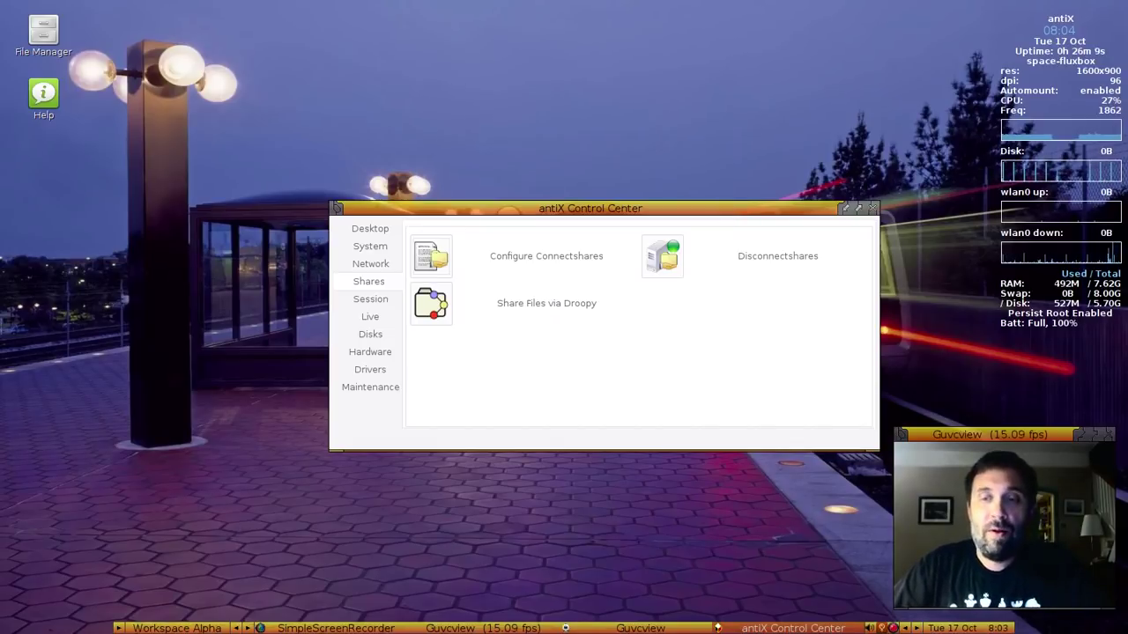
left_click(368, 299)
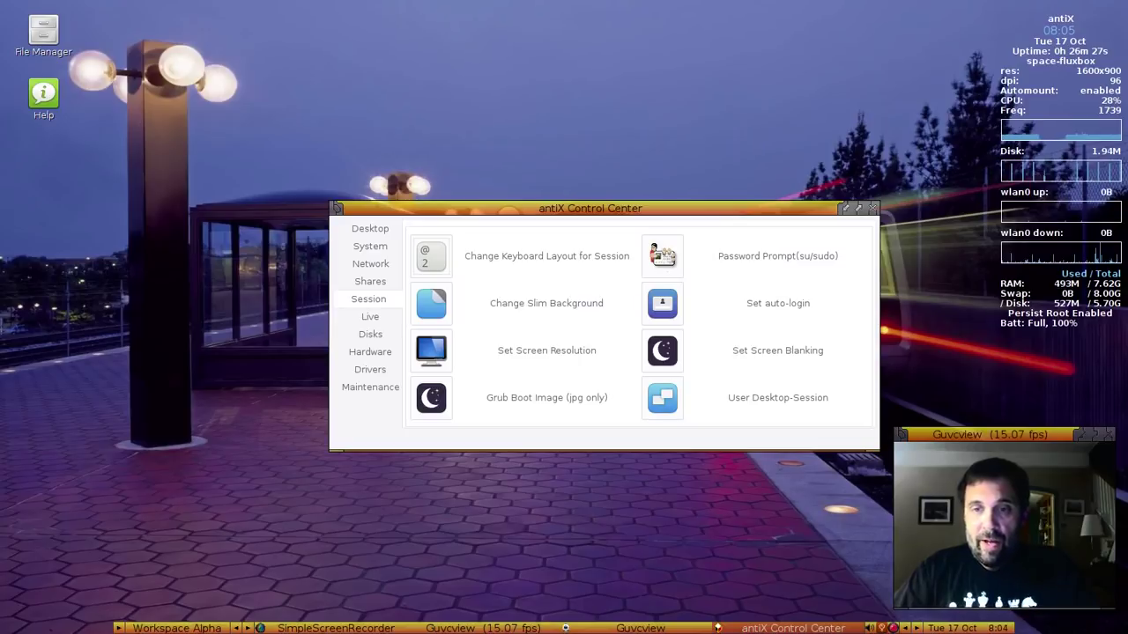
left_click(670, 400)
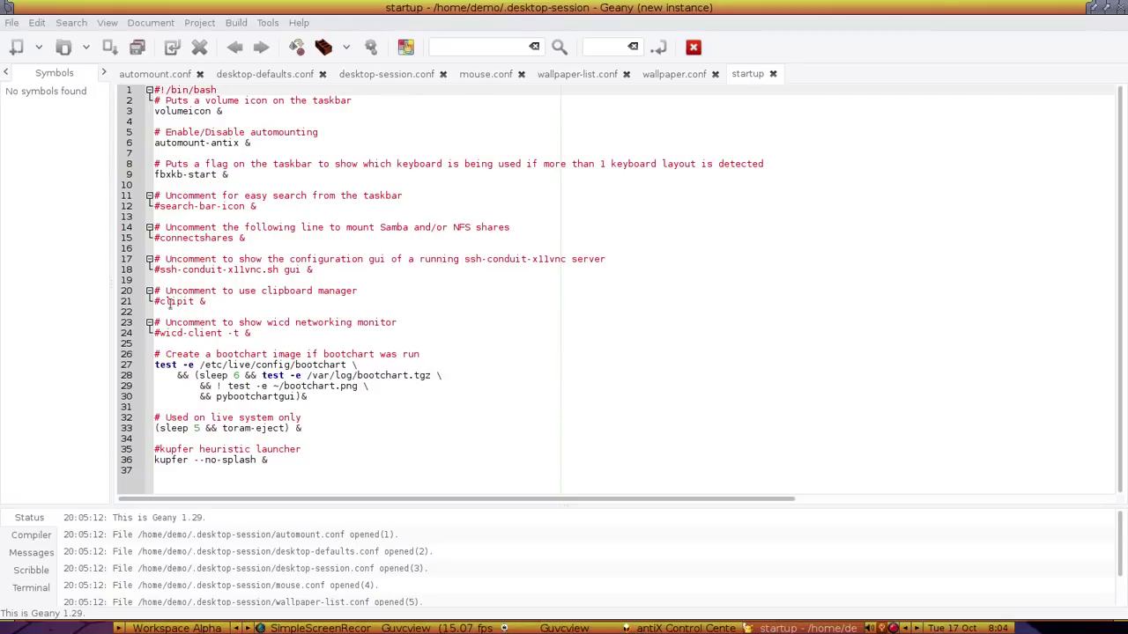
left_click_drag(160, 304, 206, 304)
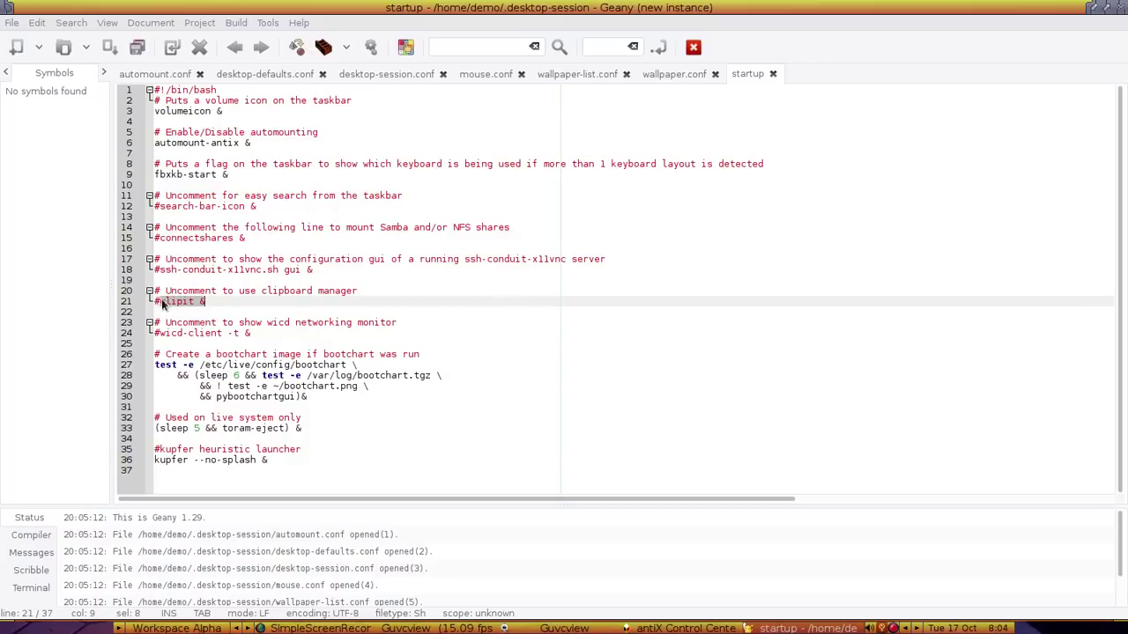
left_click(162, 303)
left_click(160, 333)
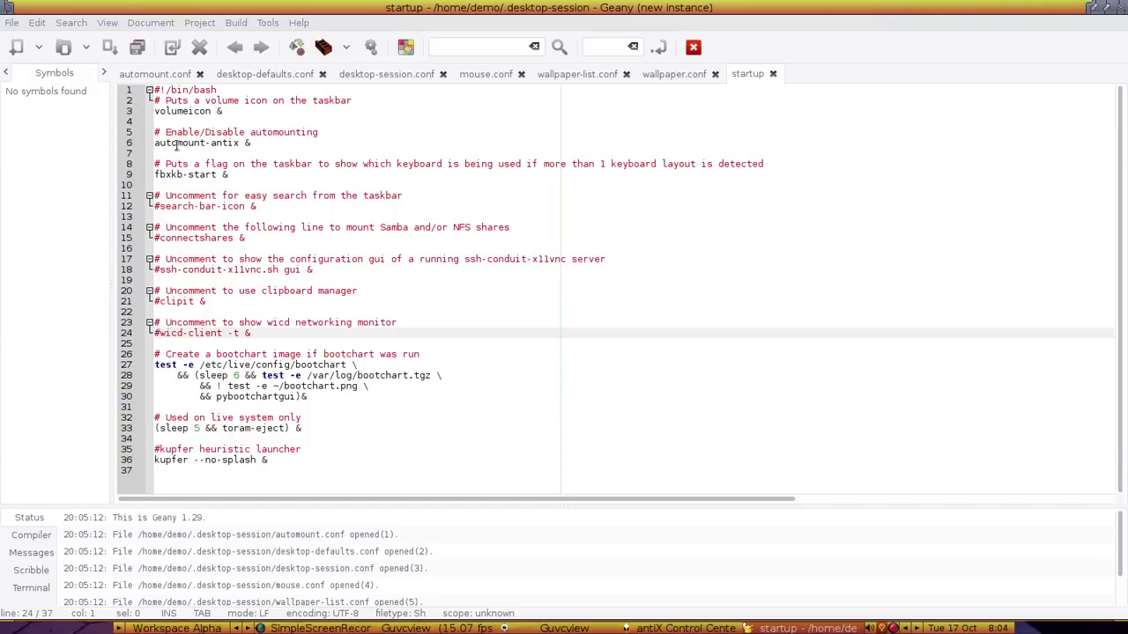
left_click_drag(156, 145, 258, 146)
left_click(276, 176)
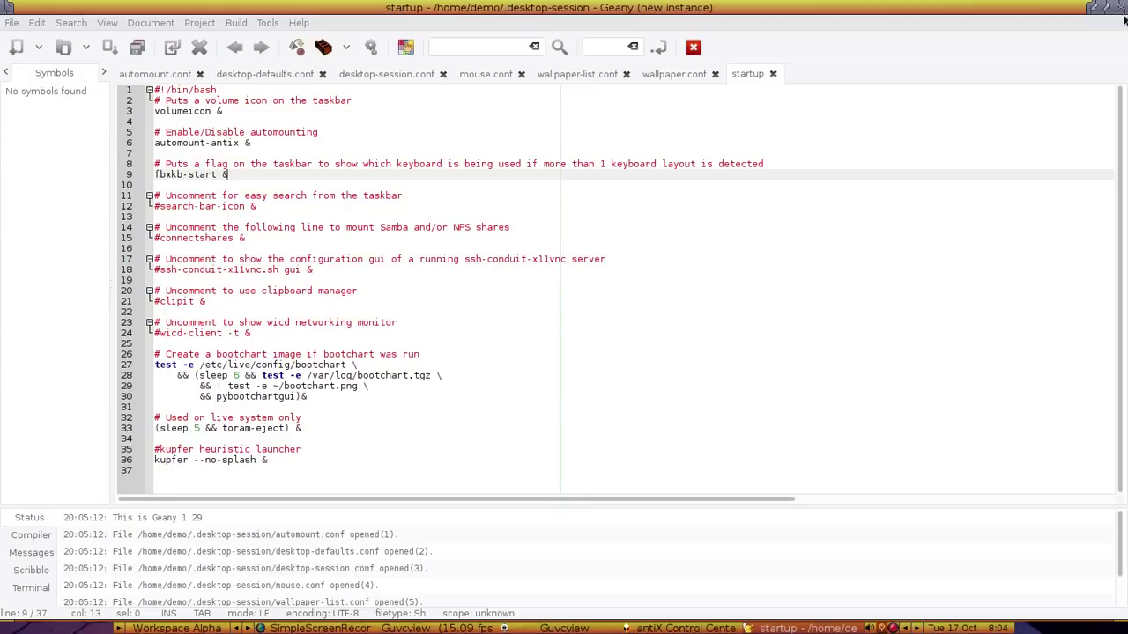
View the wallpaper.conf, wallpaper-list.conf and mouse.conf session files
left_click(661, 74)
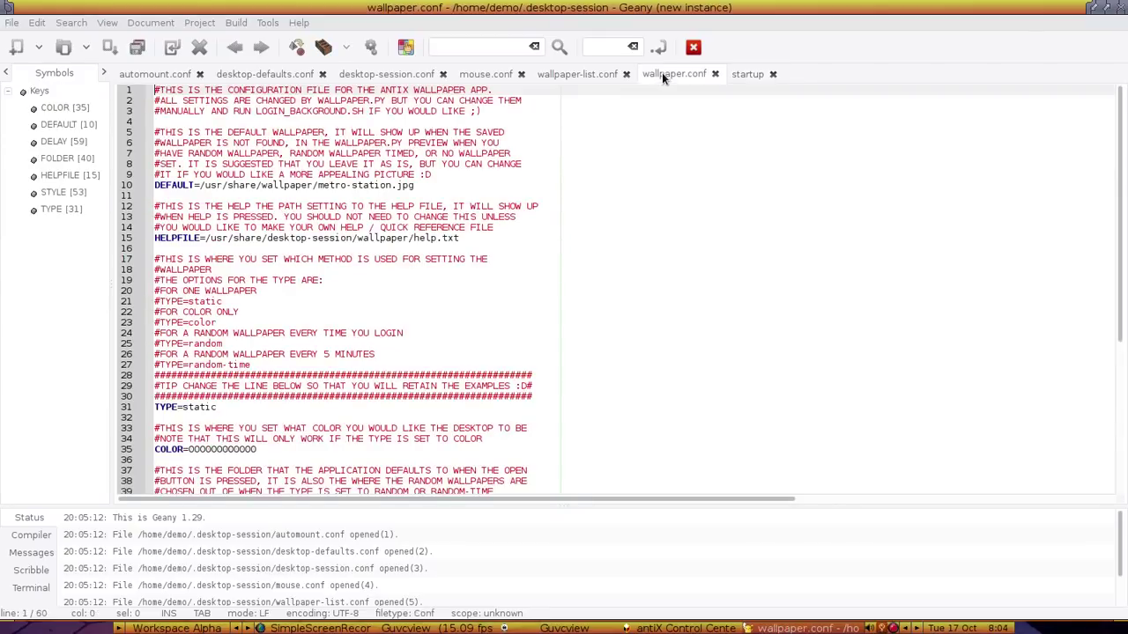
left_click(589, 76)
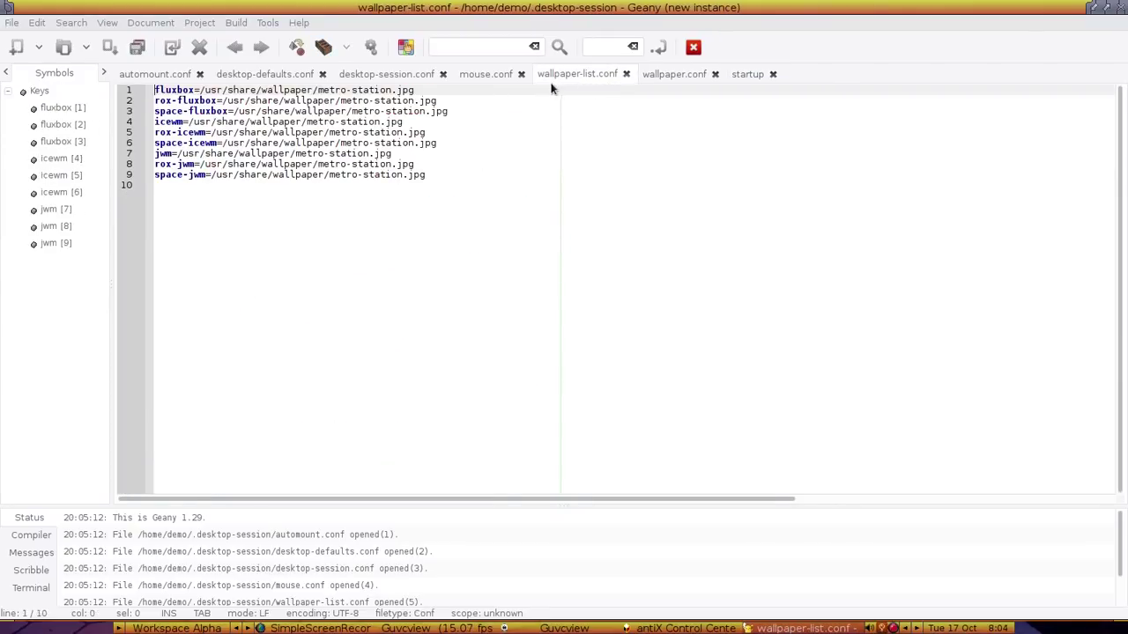
left_click(482, 74)
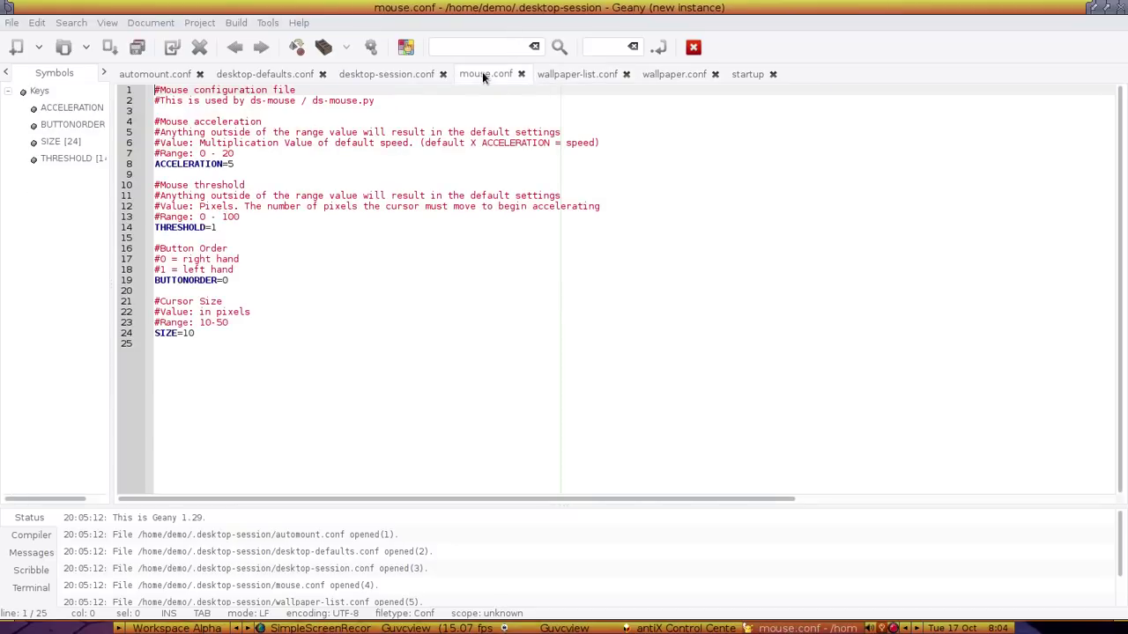
Read through desktop-session.conf, examining its startup sound, conky, XDG autostart and screen blank options
left_click(388, 75)
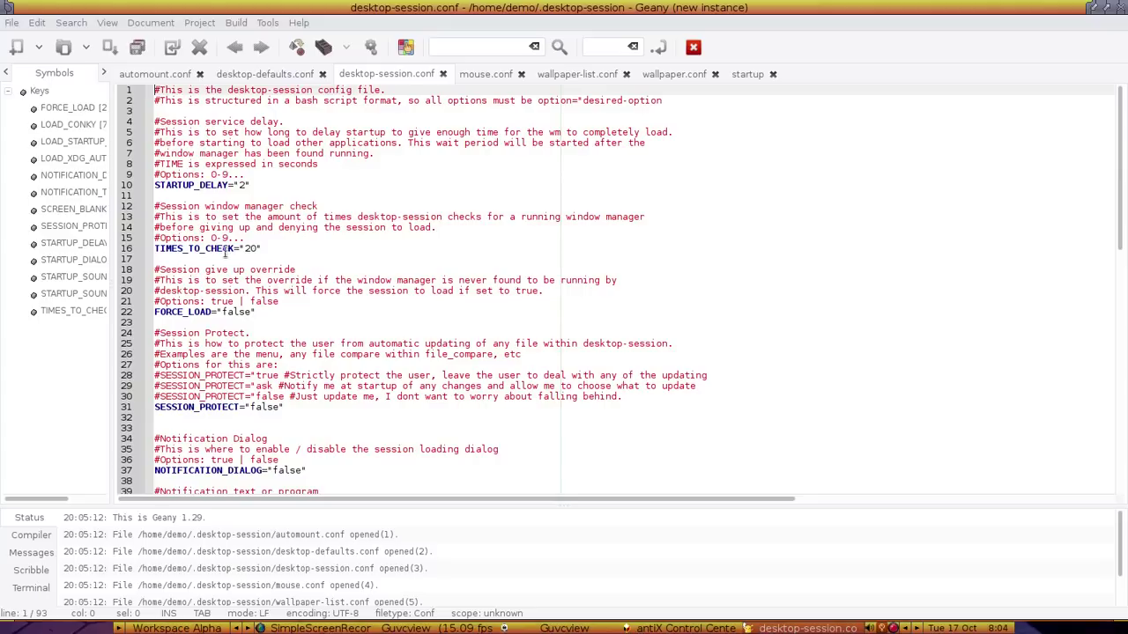
scroll(243, 286, "down", 1)
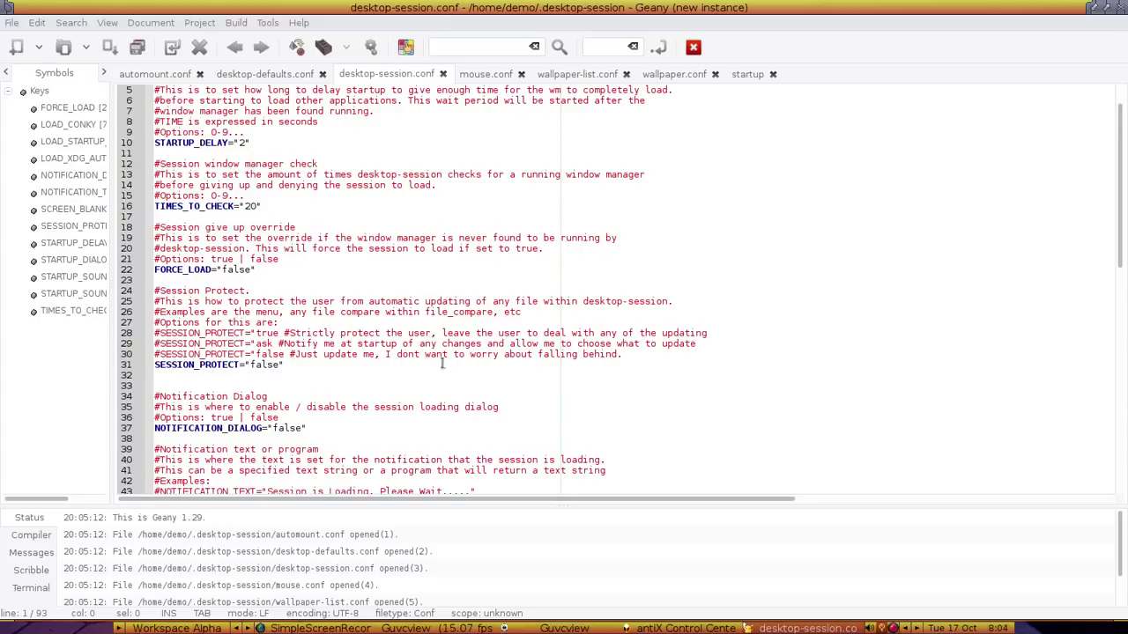
scroll(358, 324, "down", 4)
scroll(358, 324, "down", 3)
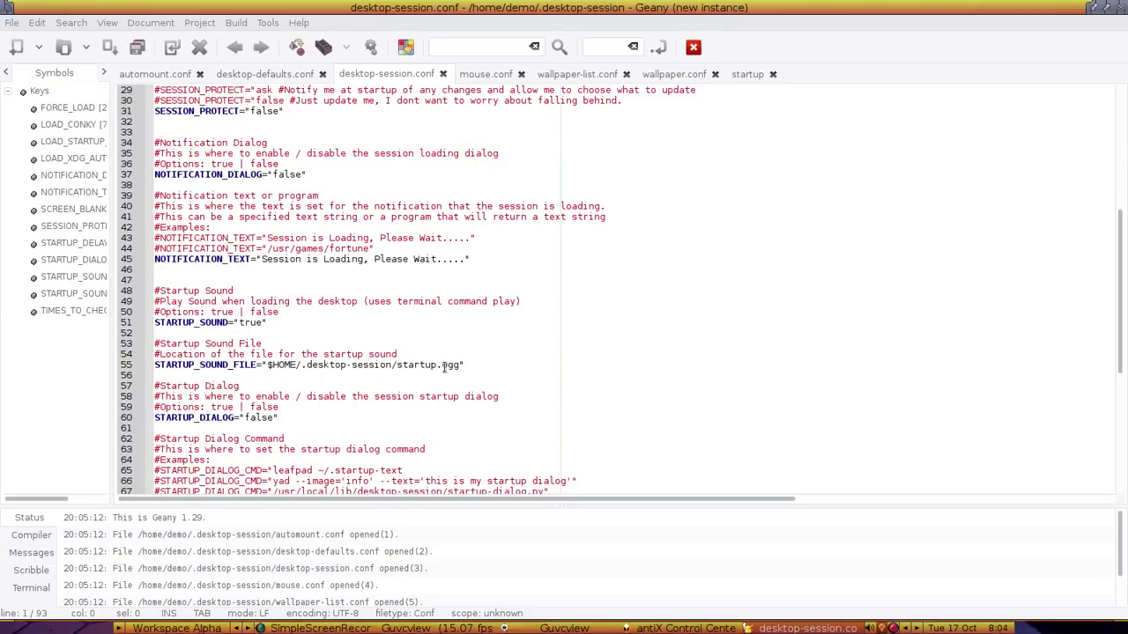
scroll(251, 414, "down", 5)
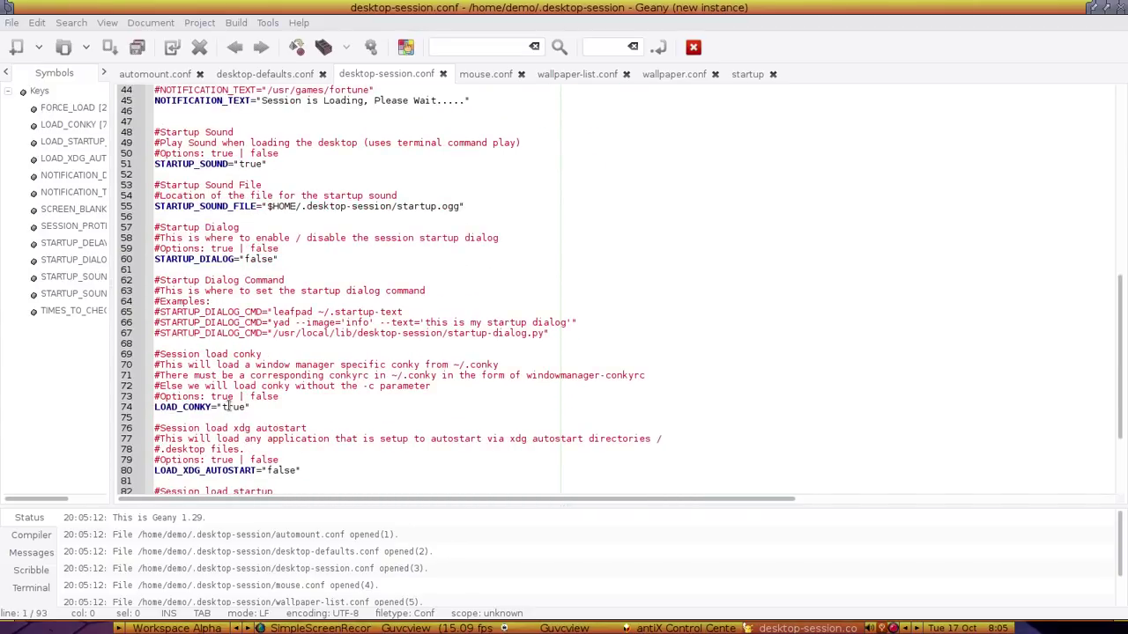
scroll(327, 414, "down", 3)
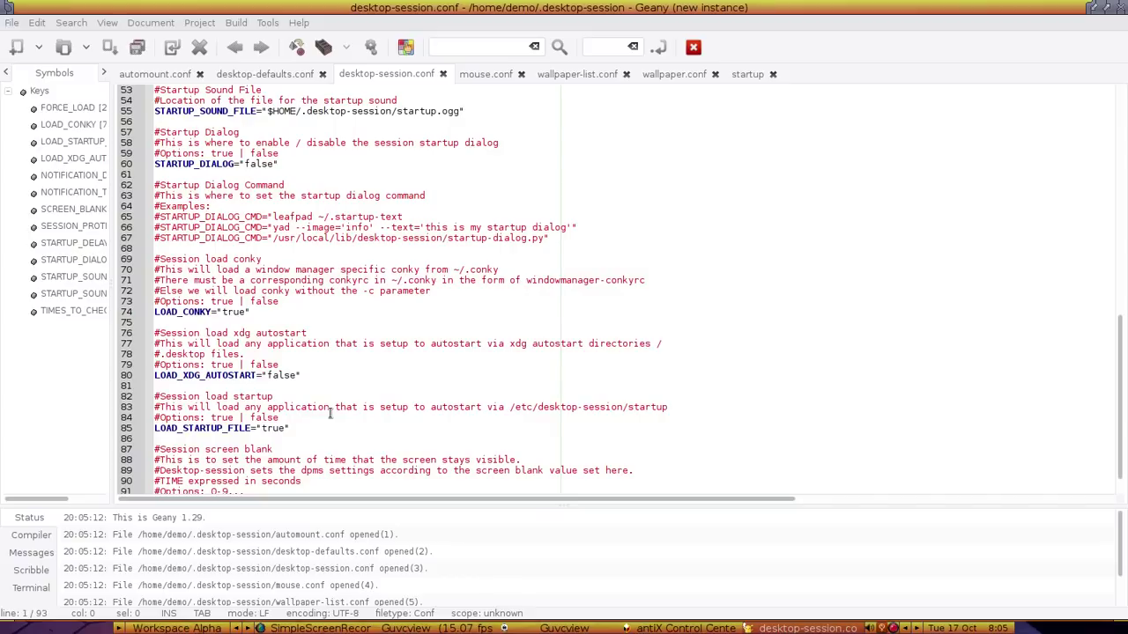
left_click_drag(165, 378, 320, 385)
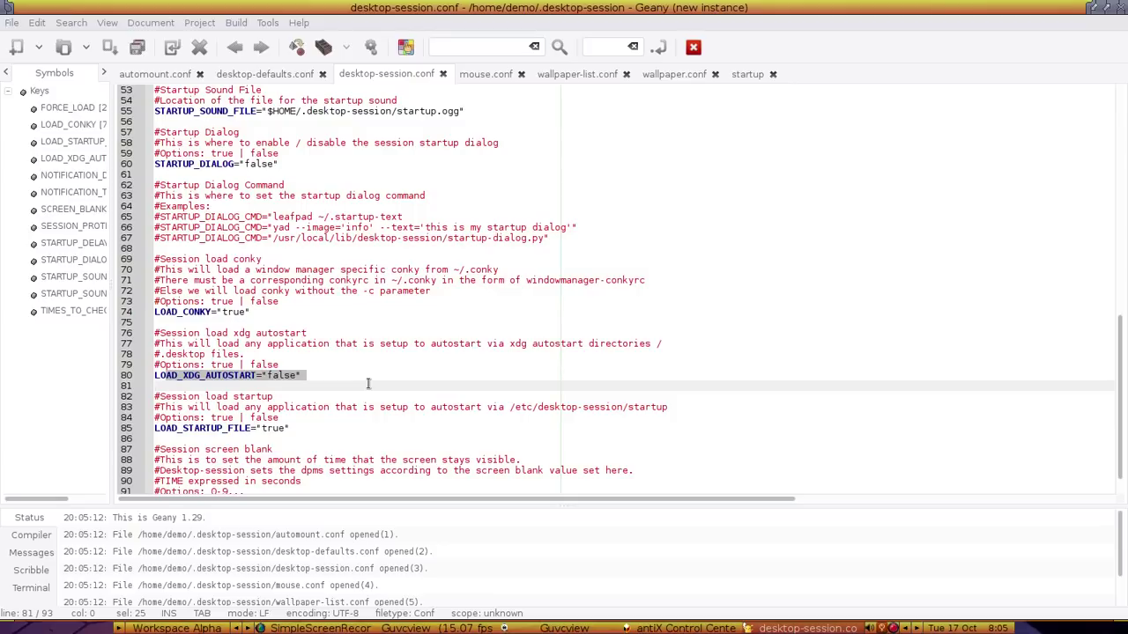
left_click(429, 393)
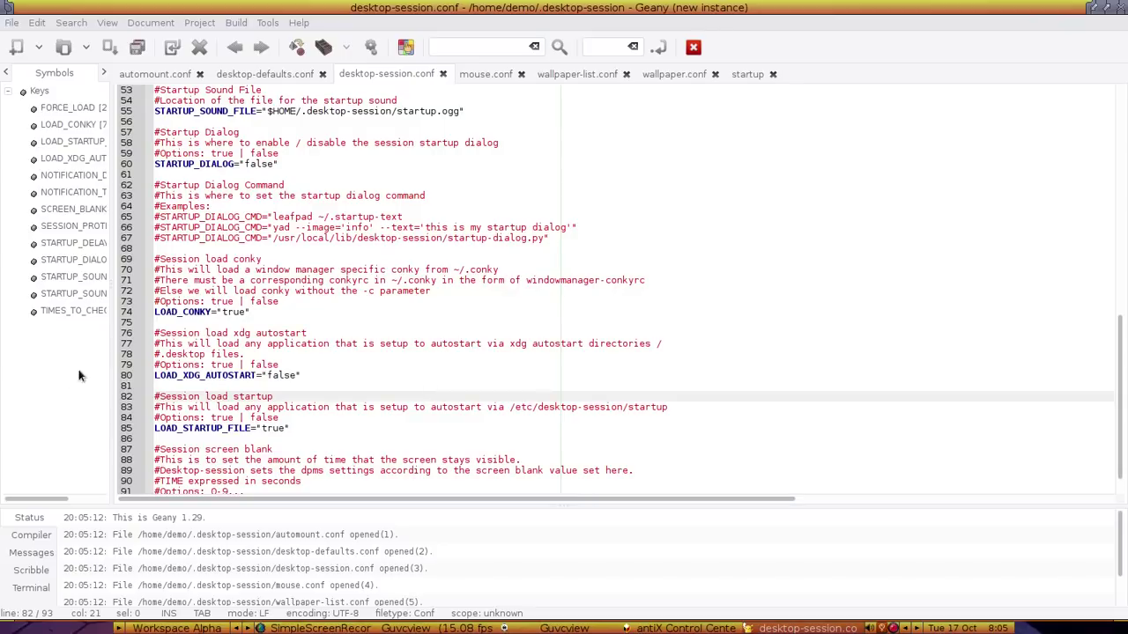
scroll(430, 348, "down", 1)
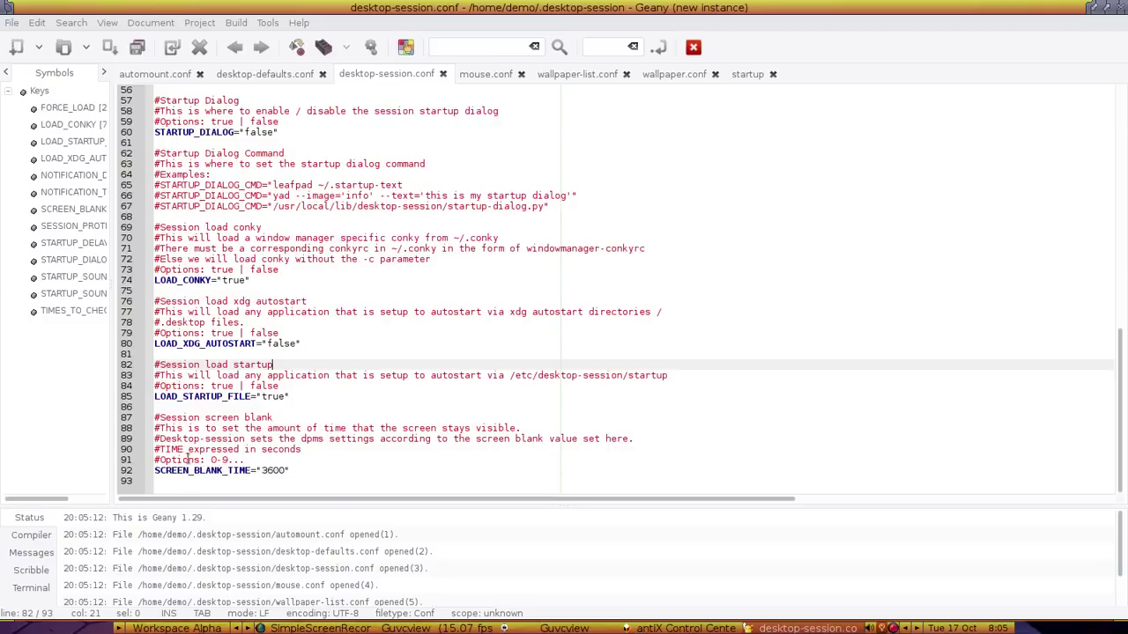
View desktop-defaults.conf and automount.conf, and close the session files unchanged
left_click(261, 74)
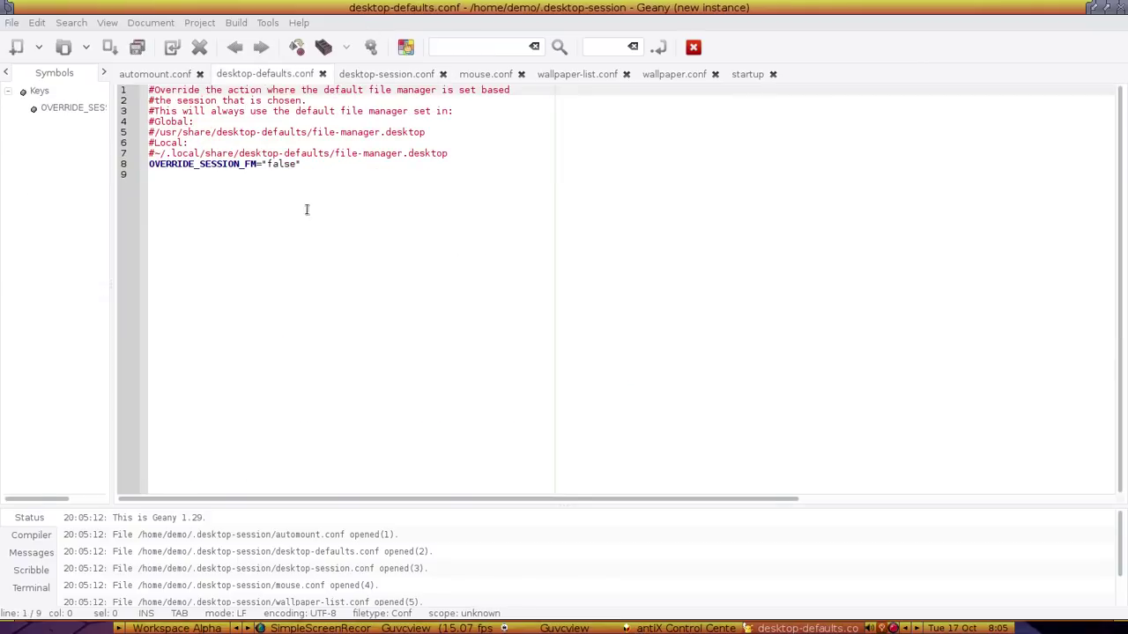
left_click(145, 74)
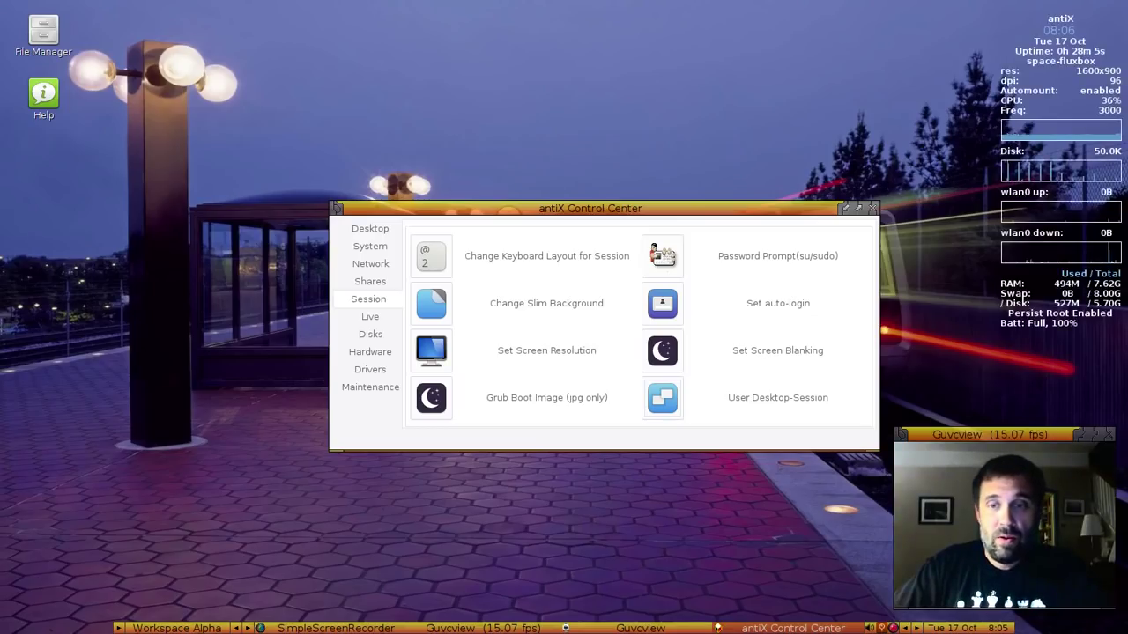
View the Live and Disks tools, and open the Automount Configuration, closing it without applying changes
left_click(368, 316)
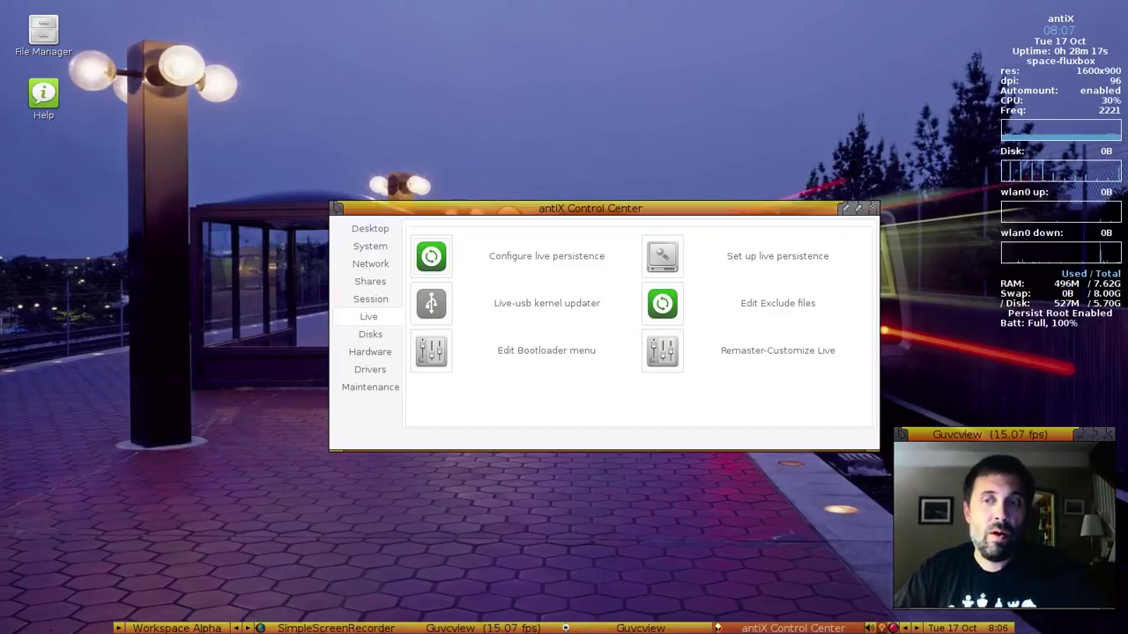
left_click(368, 334)
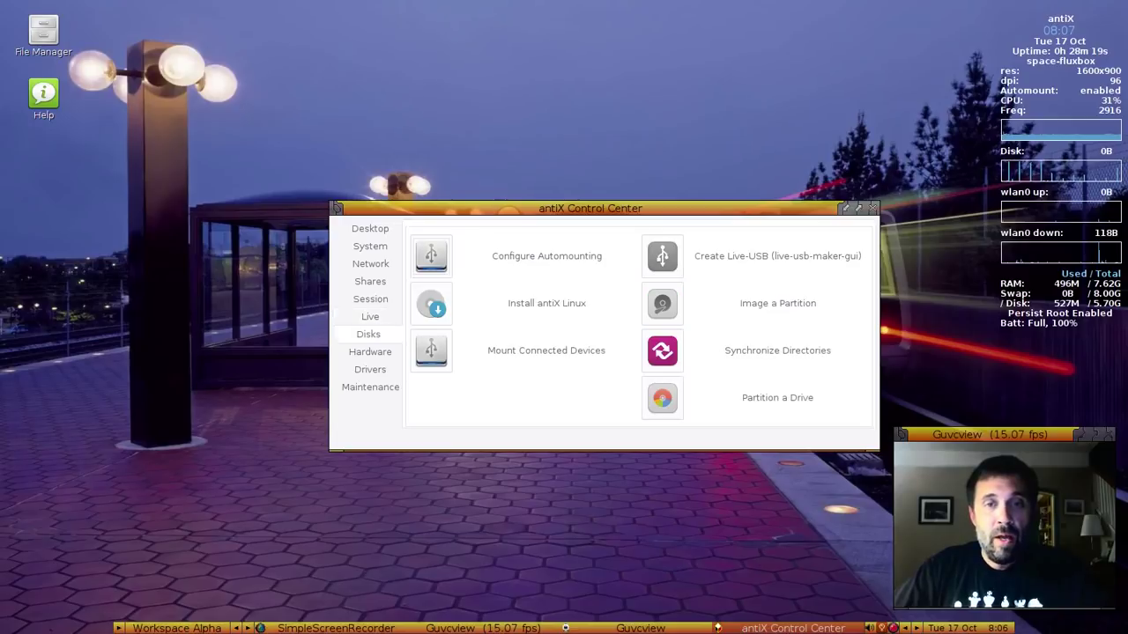
left_click(430, 261)
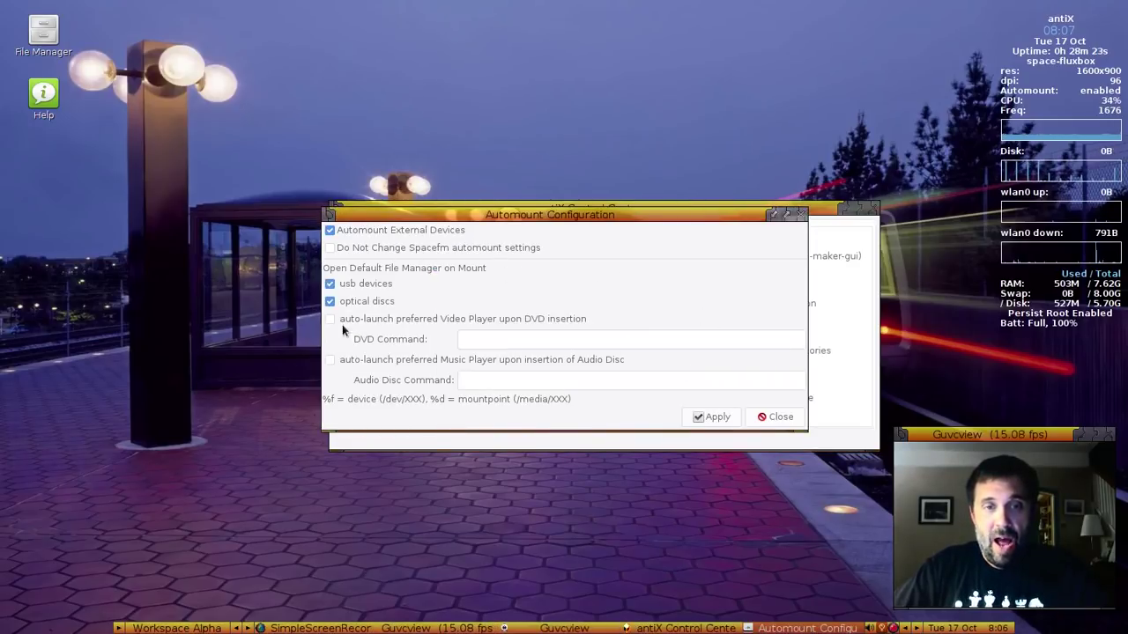
left_click(520, 384)
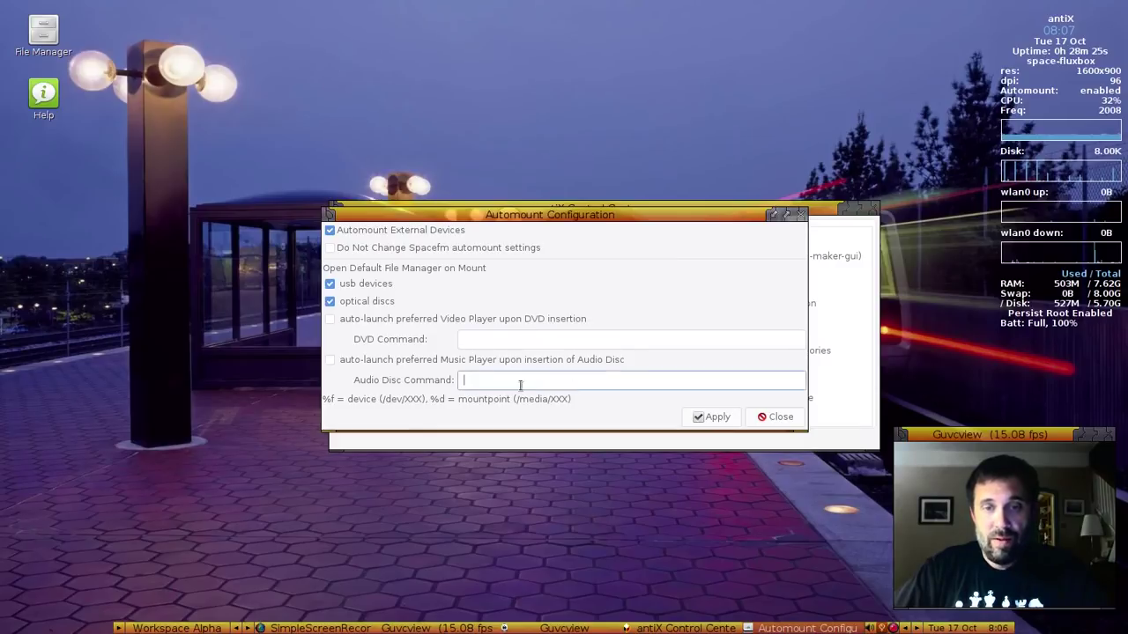
left_click(779, 418)
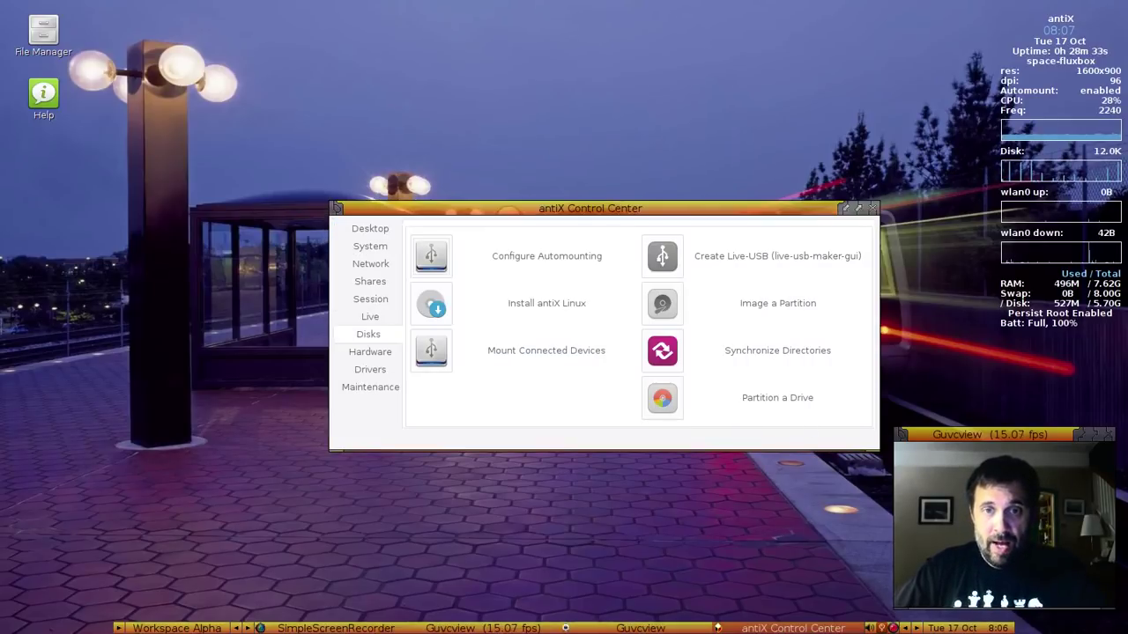
Open the Live-USB Maker to view its creation mode, and close it without creating a drive
left_click(665, 255)
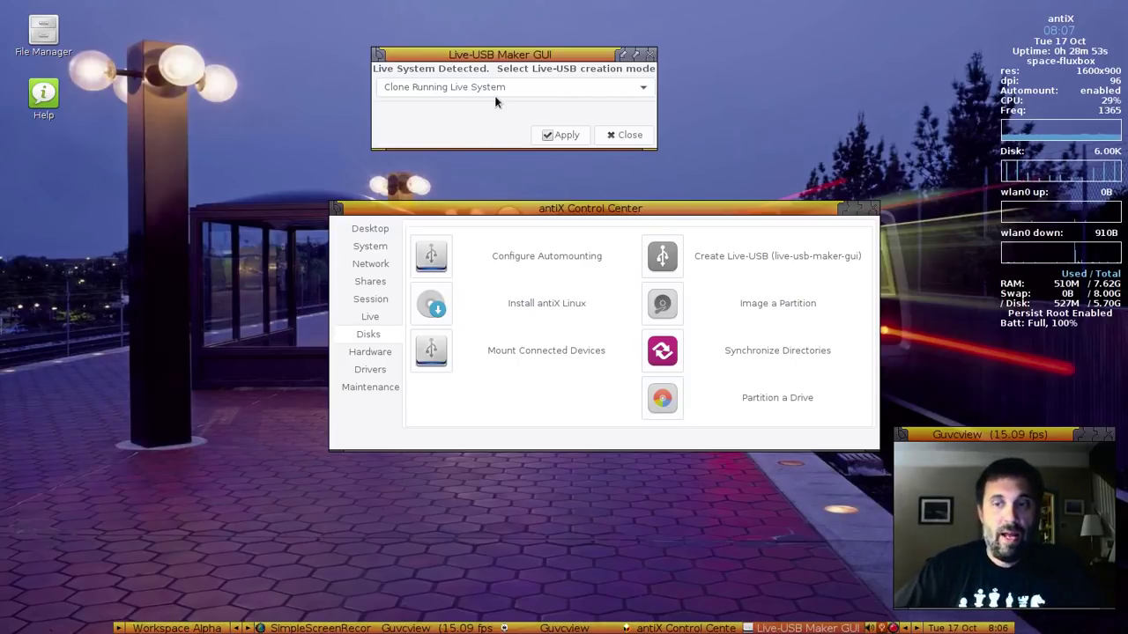
left_click(628, 138)
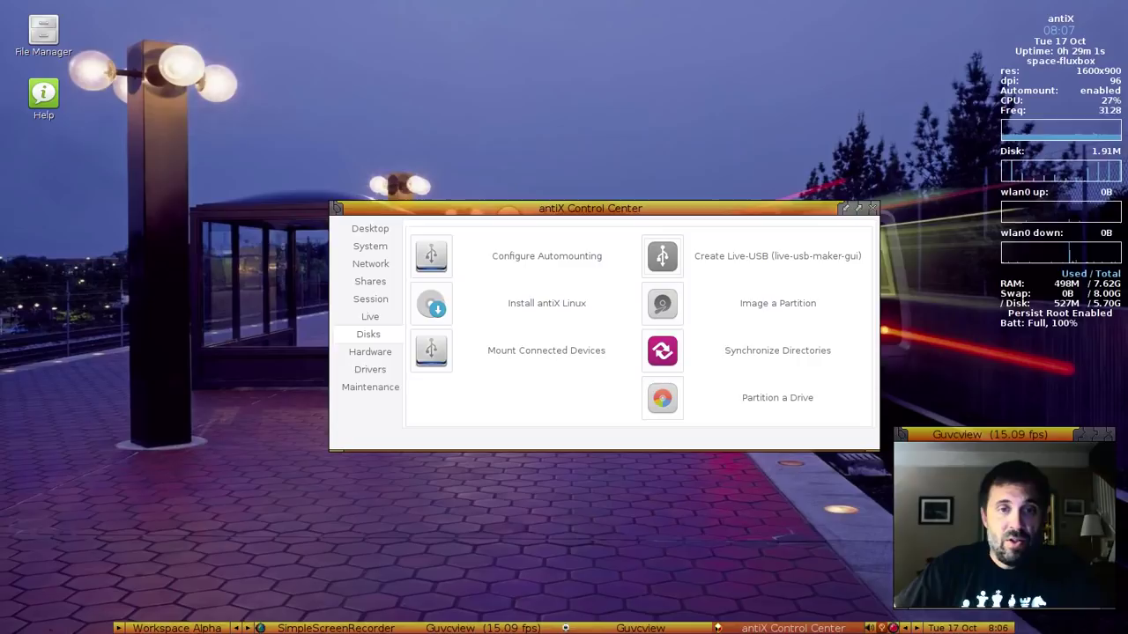
View the available sound cards in the Hardware category's Set Default Sound Card tool, and quit without choosing one
left_click(368, 352)
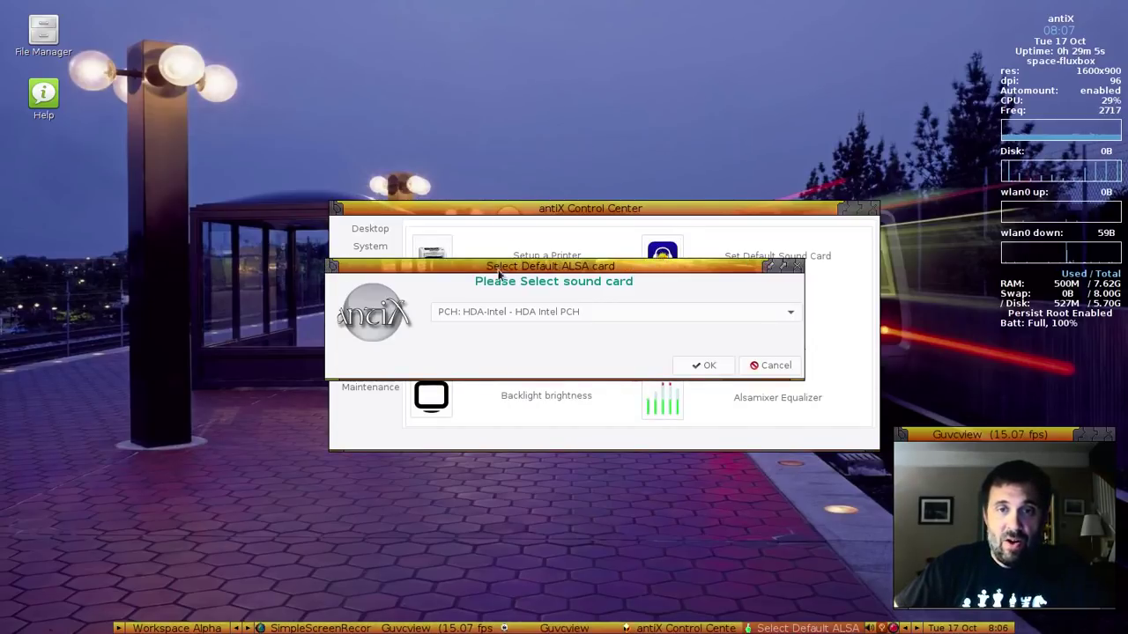
left_click(518, 315)
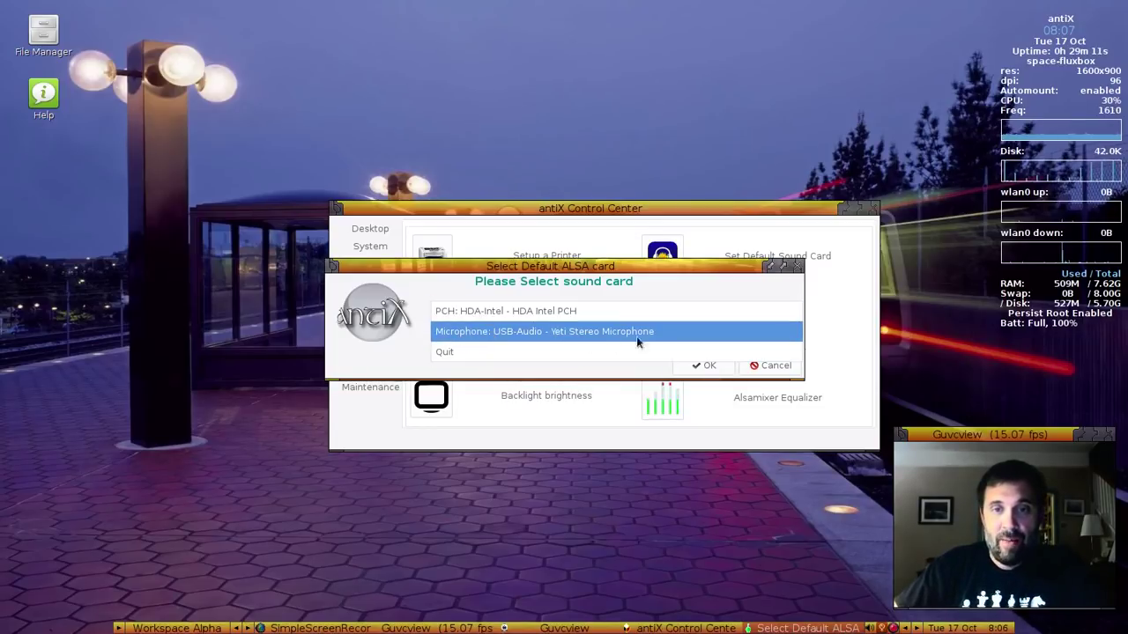
left_click(784, 370)
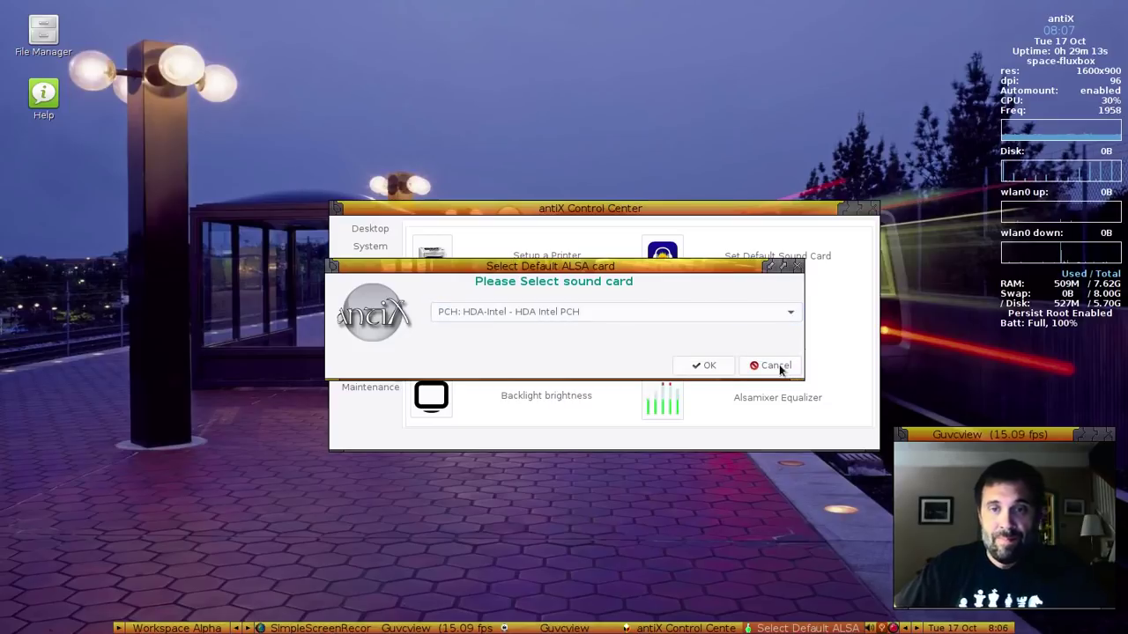
left_click(772, 365)
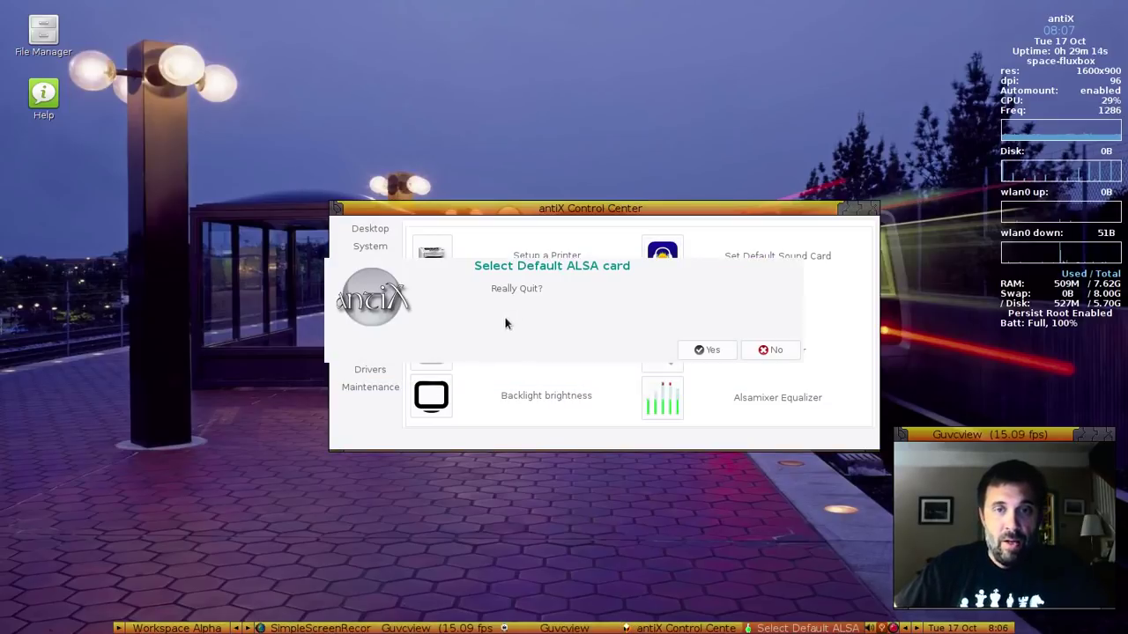
left_click(709, 350)
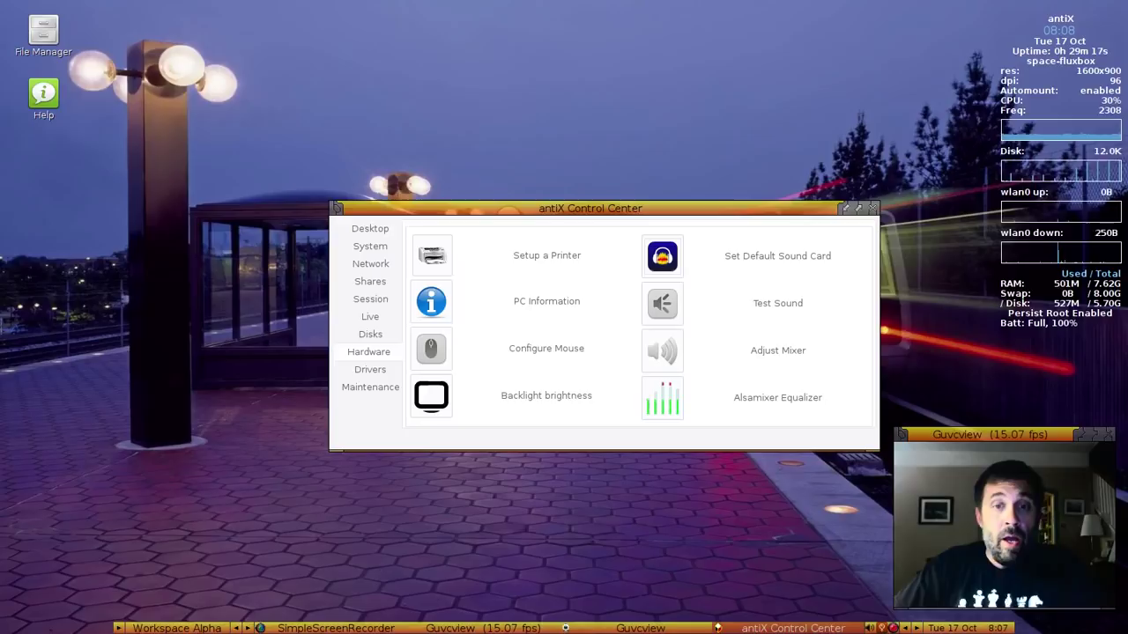
View the acceleration, button order and cursor settings in Configure Mouse, and close them unchanged
left_click(419, 349)
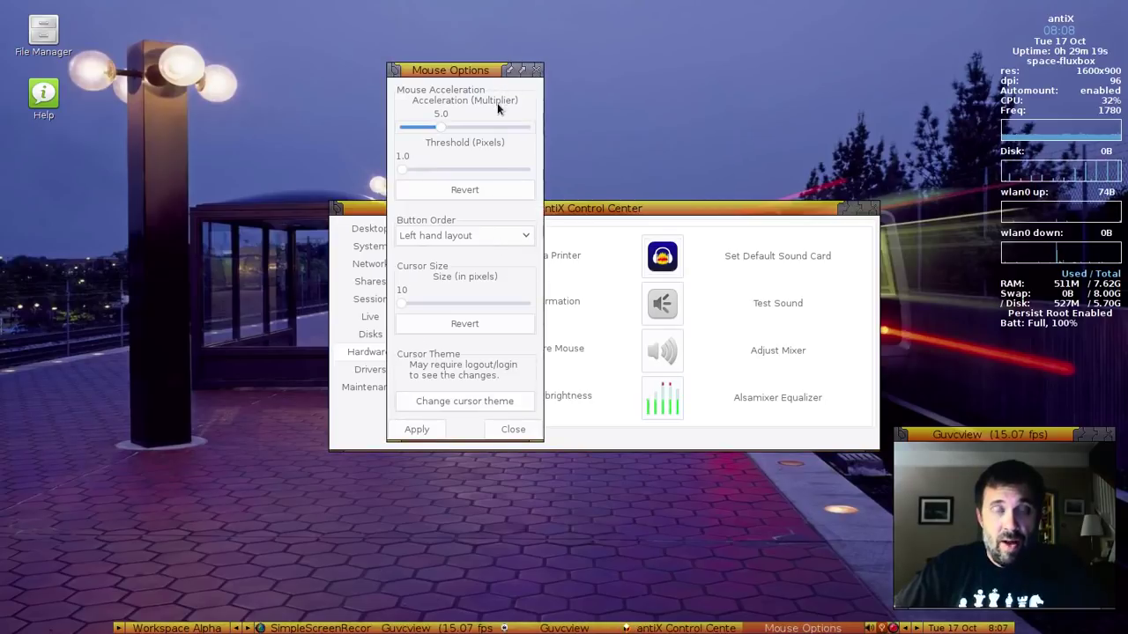
left_click(515, 429)
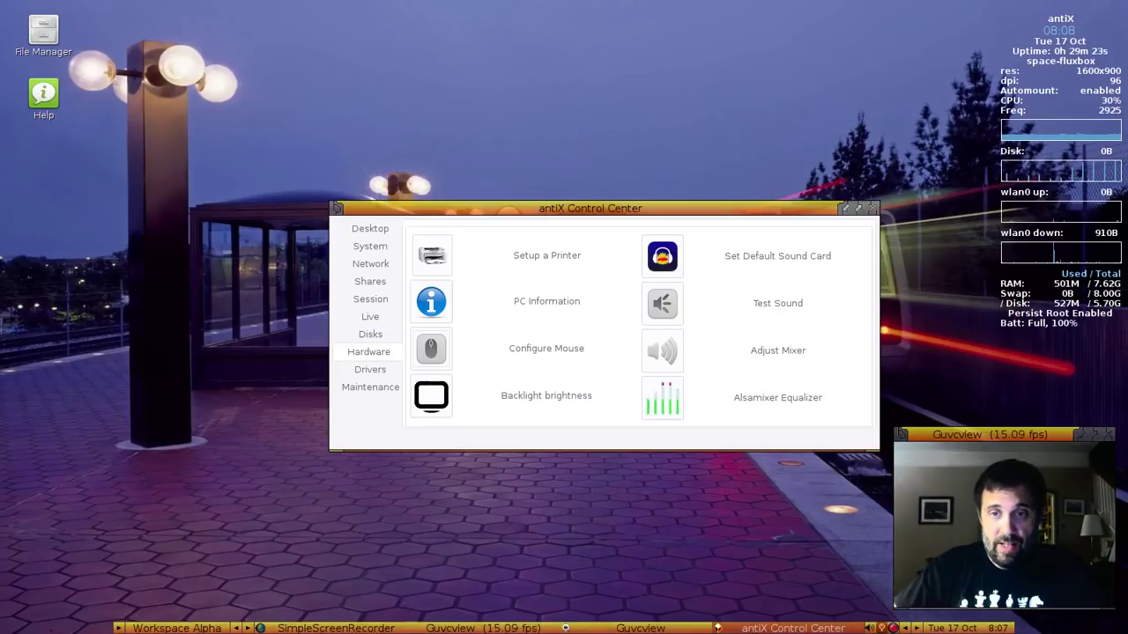
Run the Test Sound speaker test from the Hardware category and close it
left_click(661, 303)
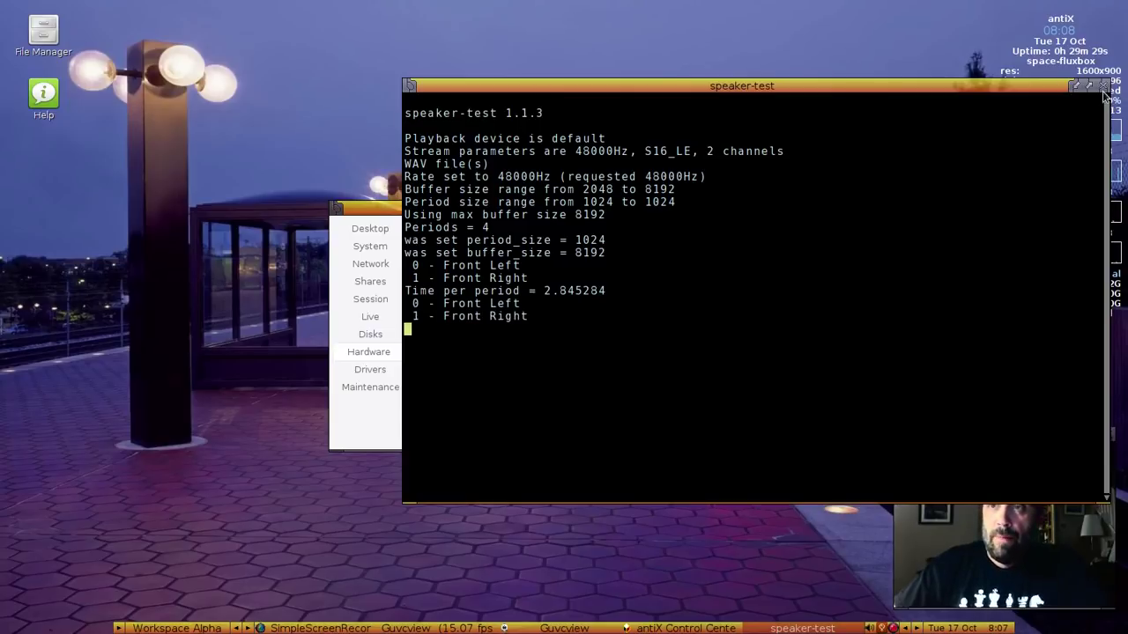
left_click(1104, 86)
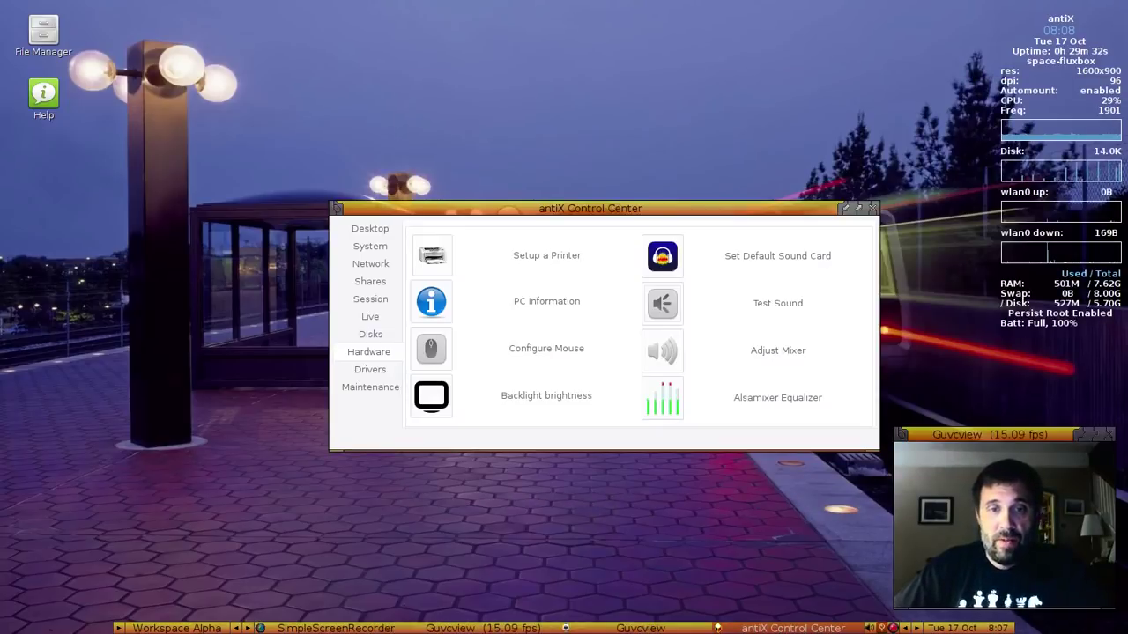
Open the Backlight brightness control and lower the screen brightness to 25%
left_click(430, 397)
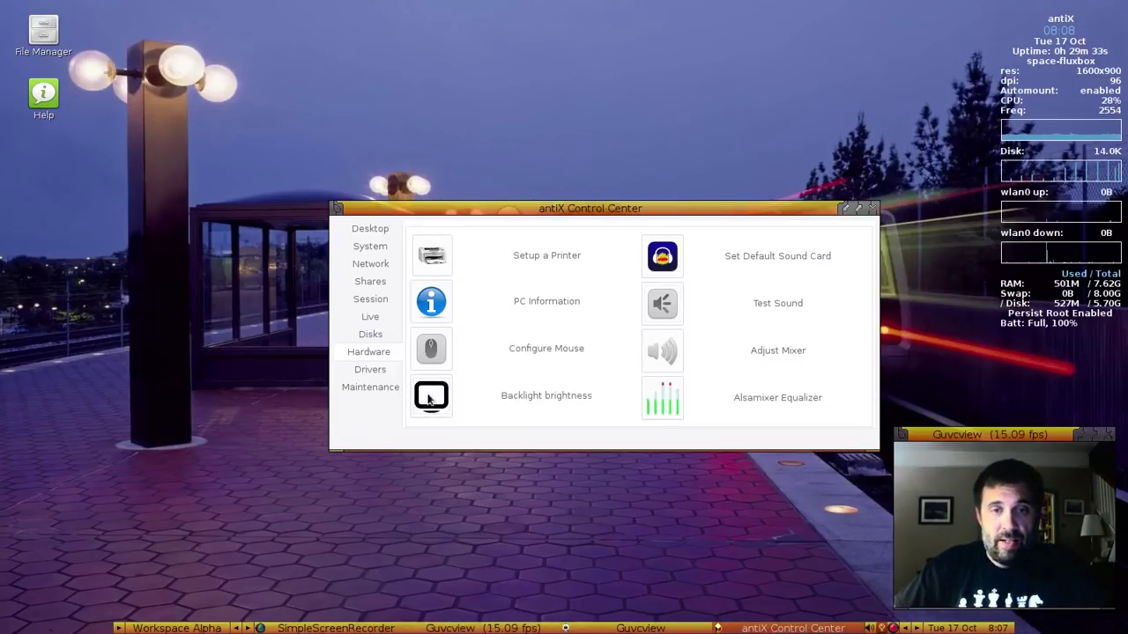
key("Left")
key("Left")
key("Left")
key("Left")
key("Left")
key("Left")
key("Left")
key("Left")
key("Left")
key("Left")
key("Left")
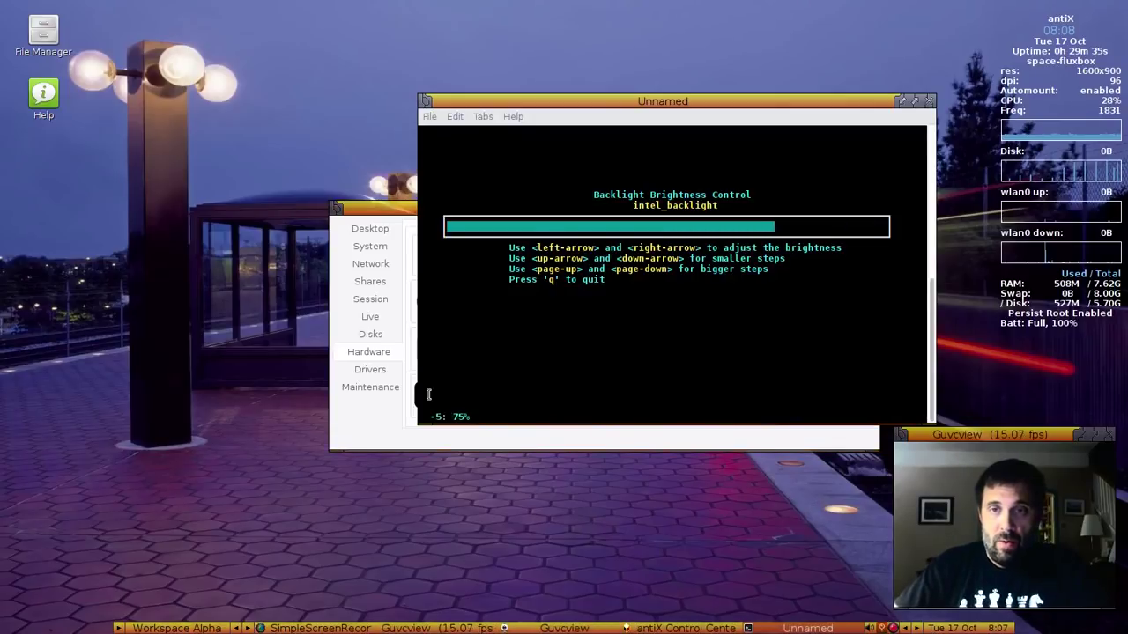
key("Left")
key("Left")
key("Left")
key("Left")
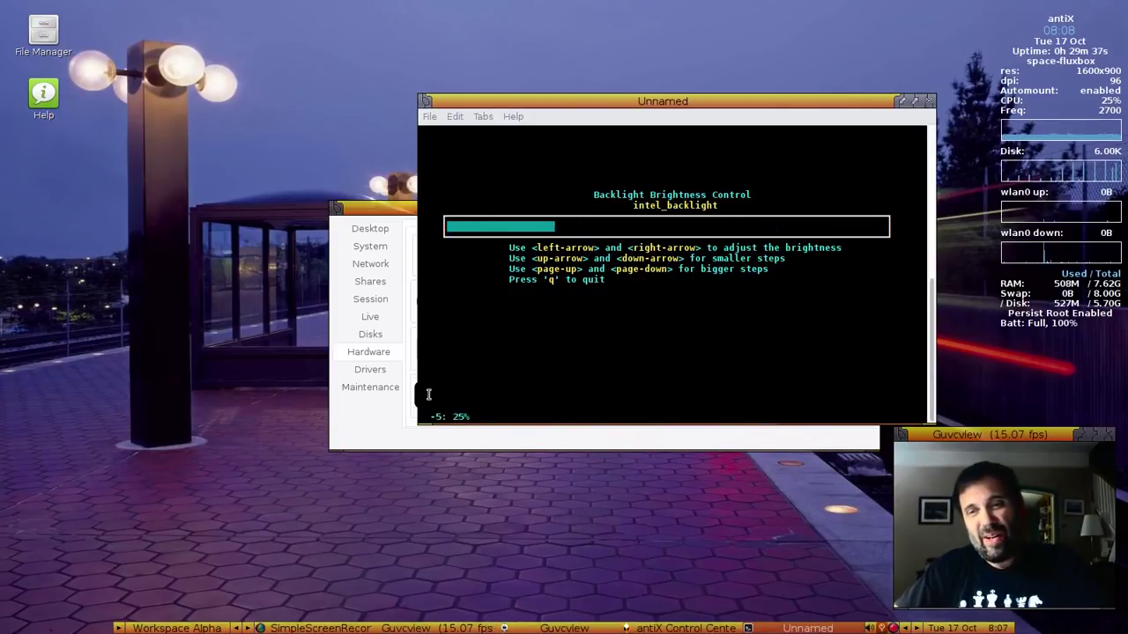
Raise the backlight brightness to 100% and quit the brightness control
key("Right")
key("Right")
key("Right")
key("Right")
key("Right")
key("Right")
key("Right")
key("Right")
key("Right")
key("Right")
key("Right")
key("Right")
key("Right")
key("Right")
key("Right")
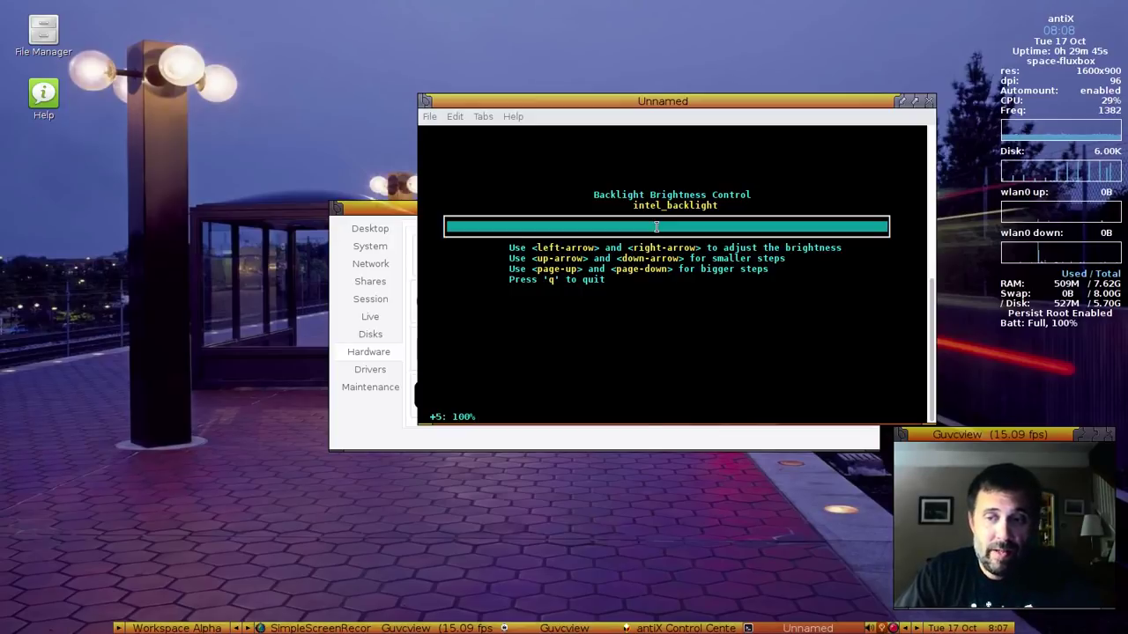
key("q")
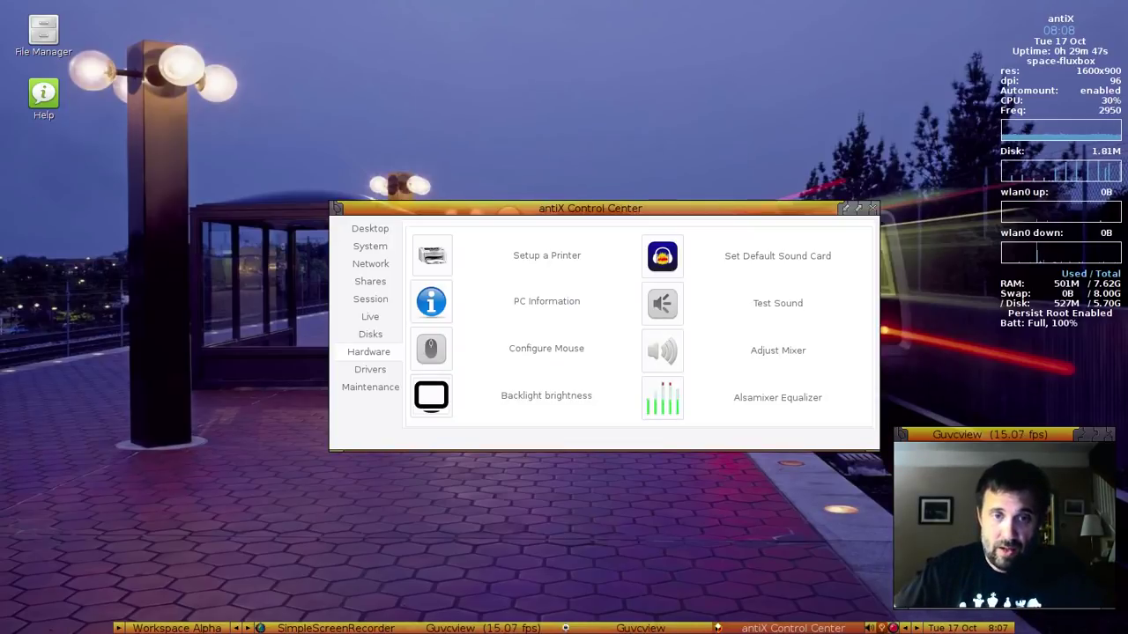
View the Drivers and Maintenance categories, and open the menu editing tool, cancelling it without choosing a menu
left_click(368, 369)
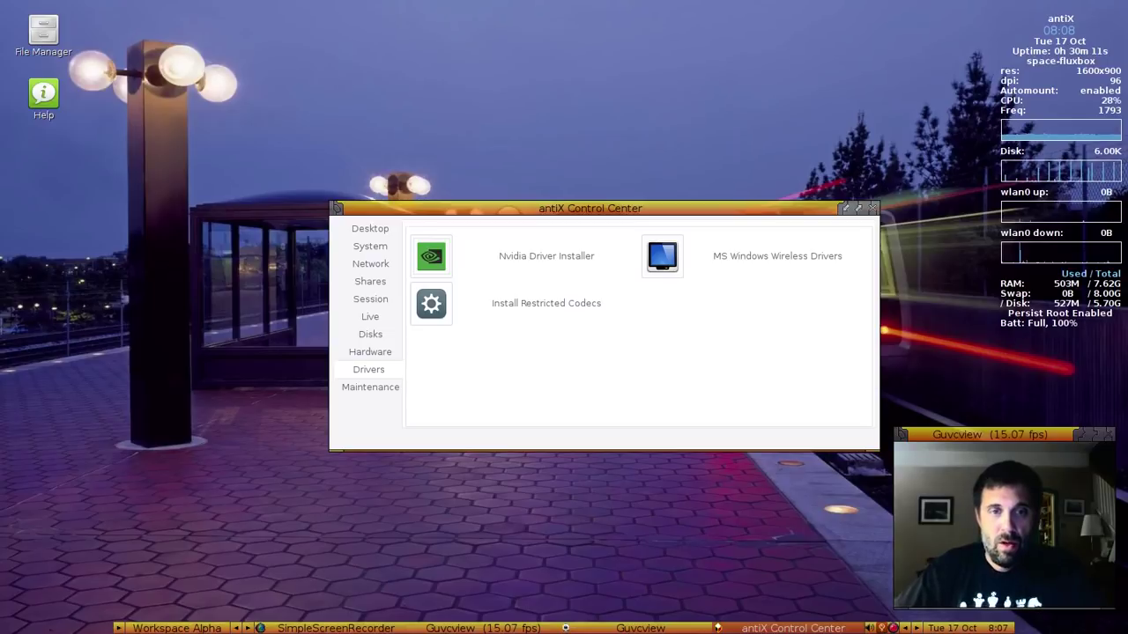
left_click(368, 387)
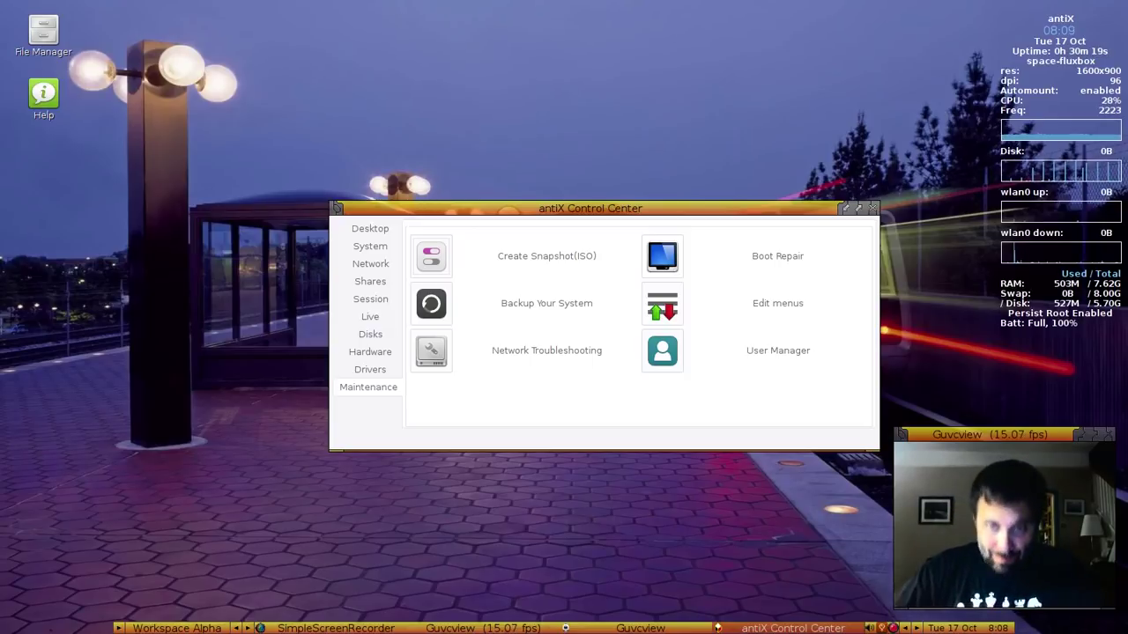
left_click(669, 309)
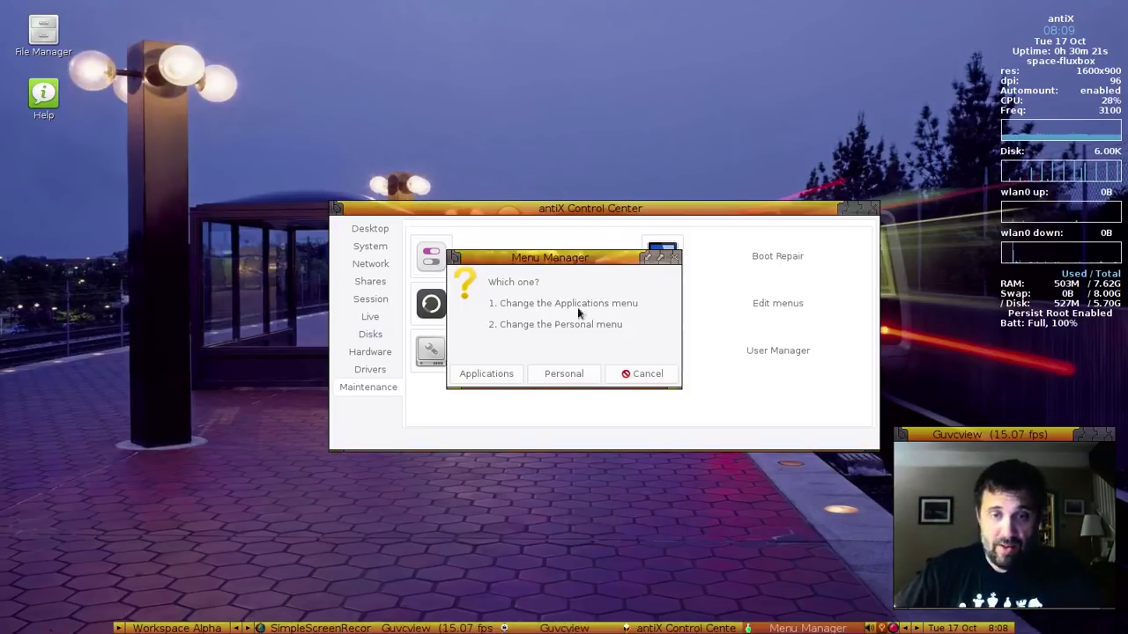
left_click(659, 377)
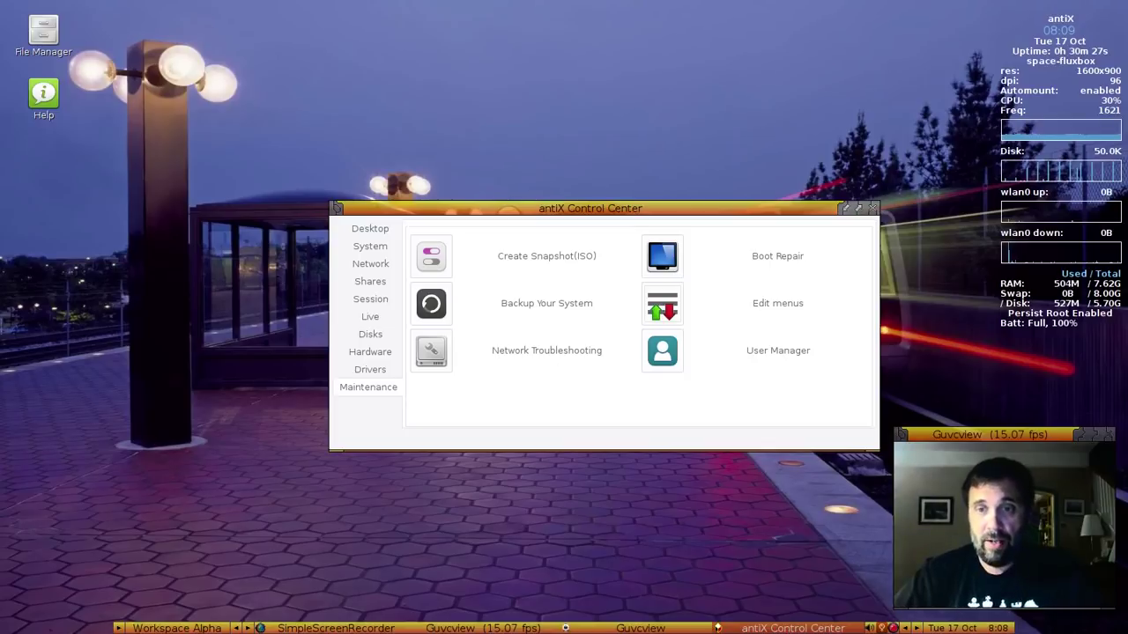
View the User Manager and Network Troubleshooting tools in the Maintenance category, closing each without making changes
left_click(653, 354)
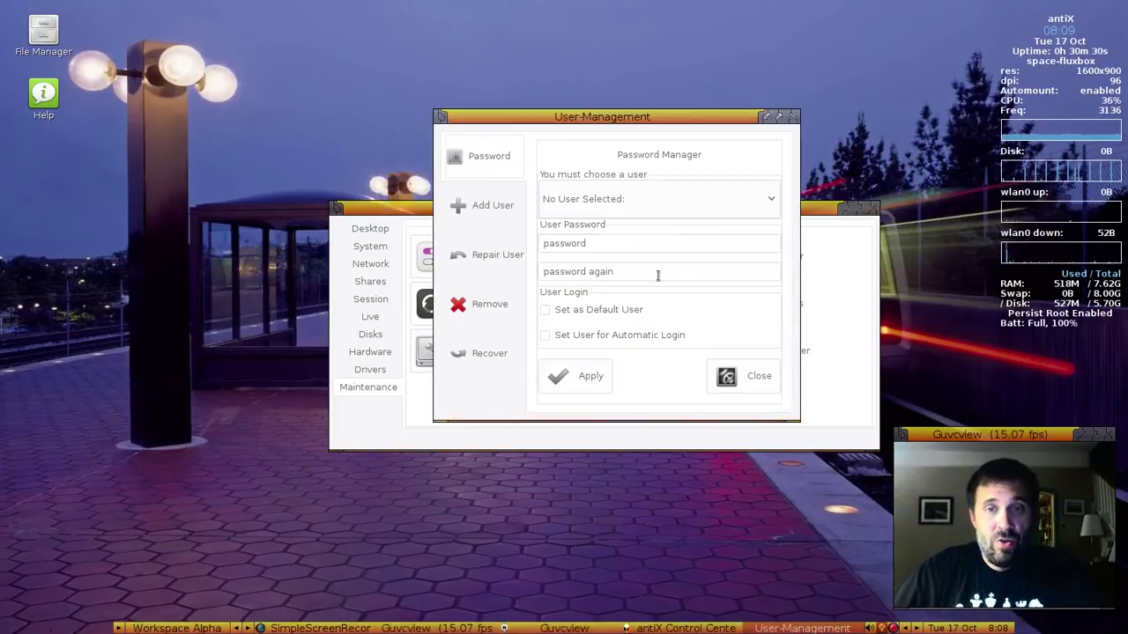
left_click(750, 377)
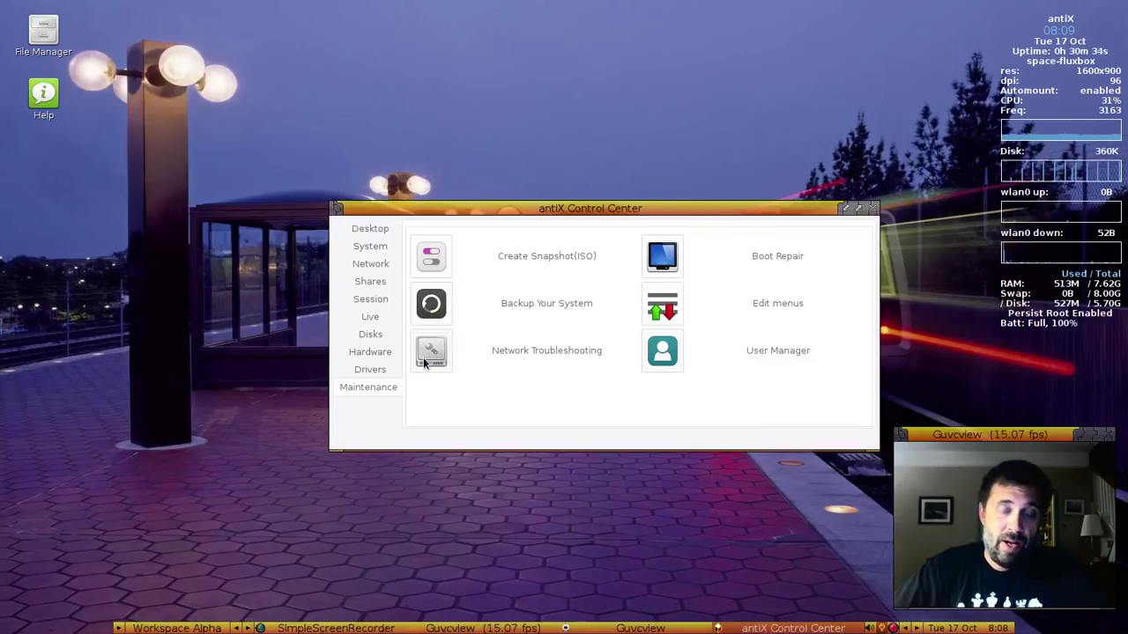
left_click(430, 351)
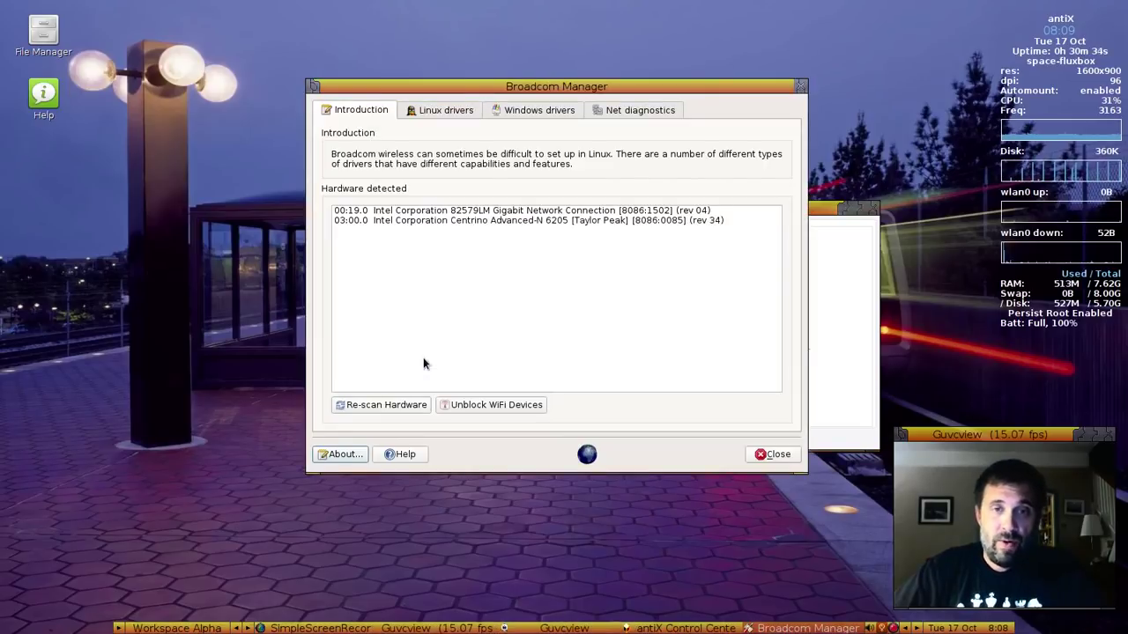
left_click(773, 454)
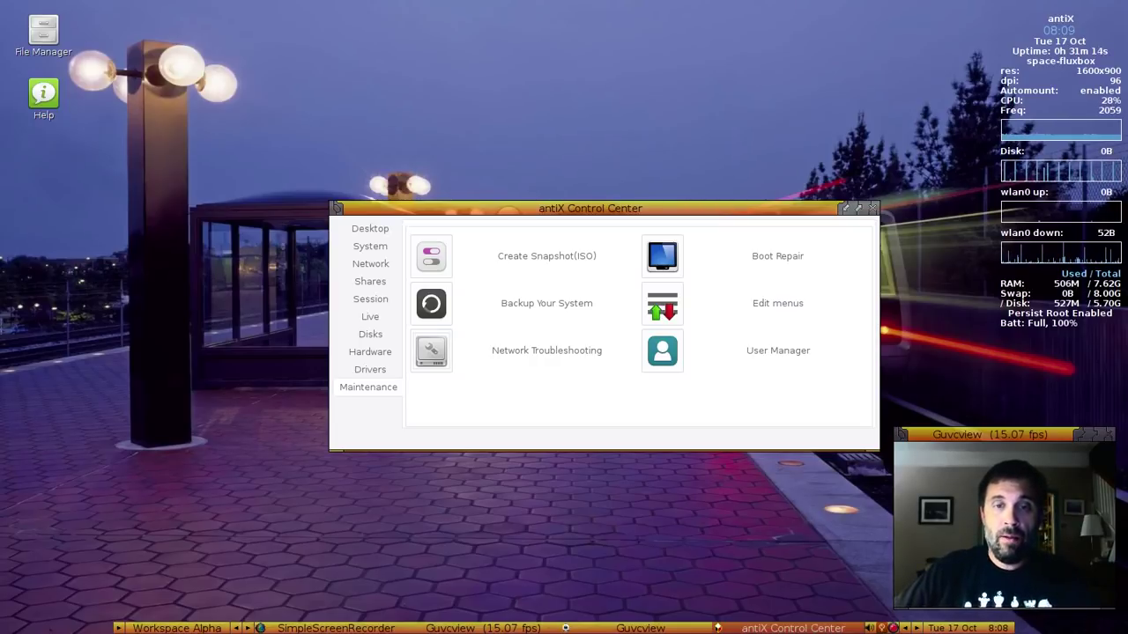
View the Backup Your System tool, close it without adding a task, and close the Control Centre
left_click(431, 303)
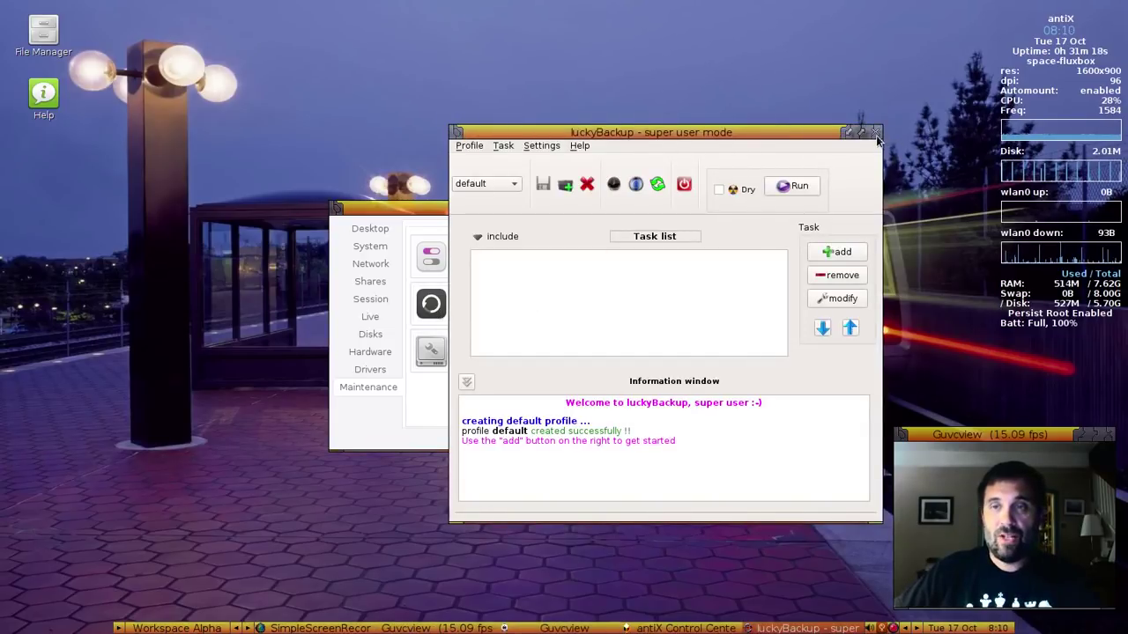
left_click(876, 131)
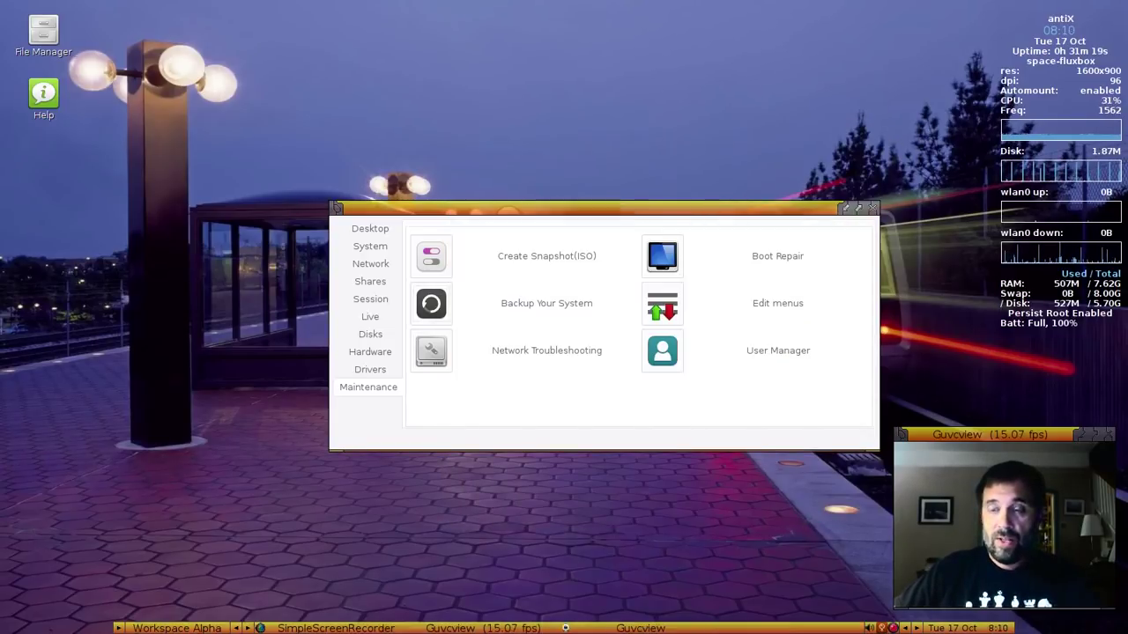
left_click(872, 208)
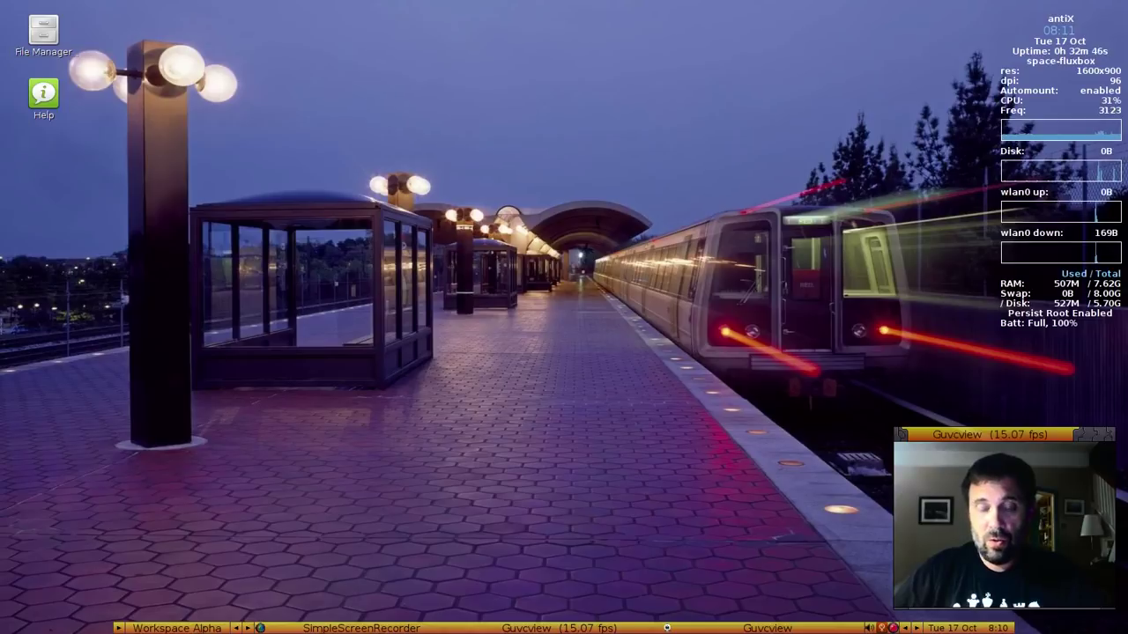
Look through the Office, Sound and Video, and System Tools applications, and launch the command line apt-based package manager
right_click(351, 302)
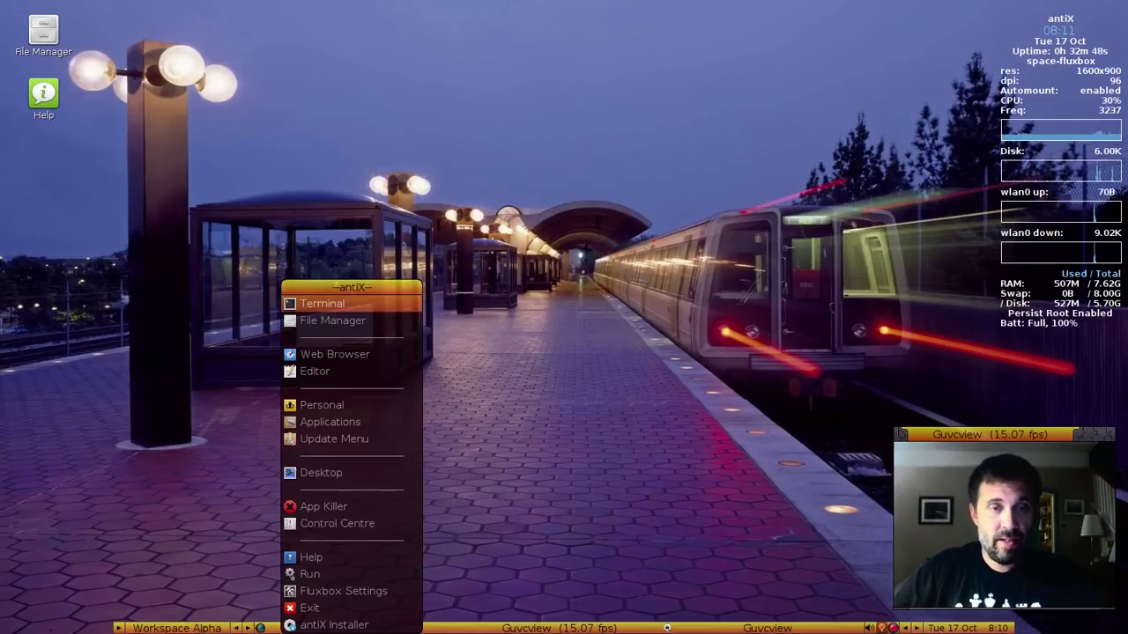
mouse_move(331, 422)
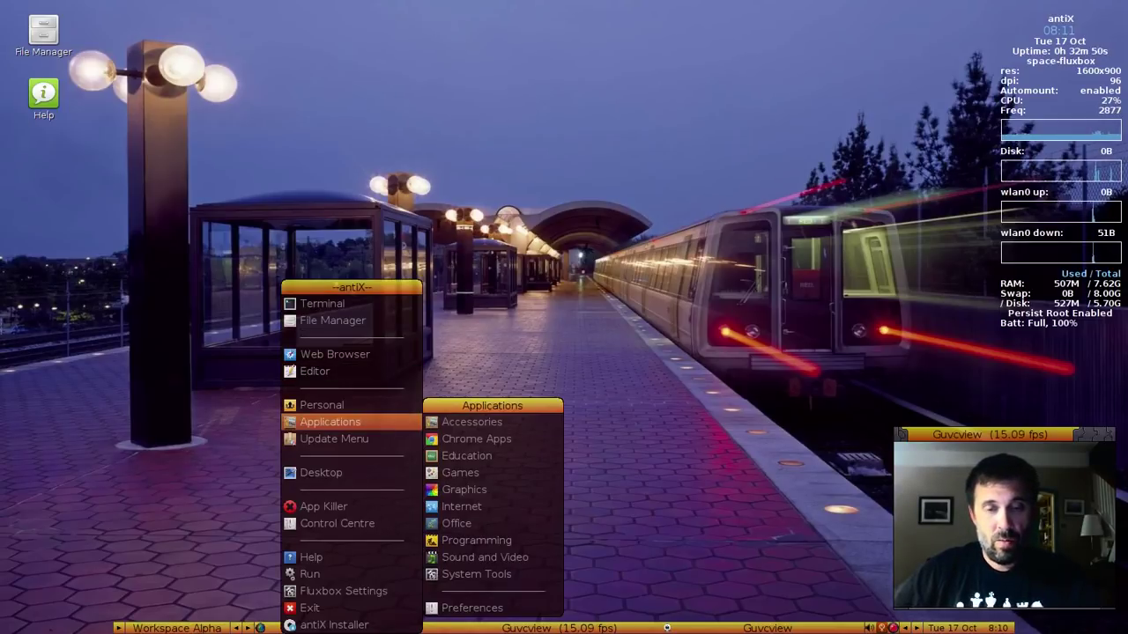
mouse_move(461, 507)
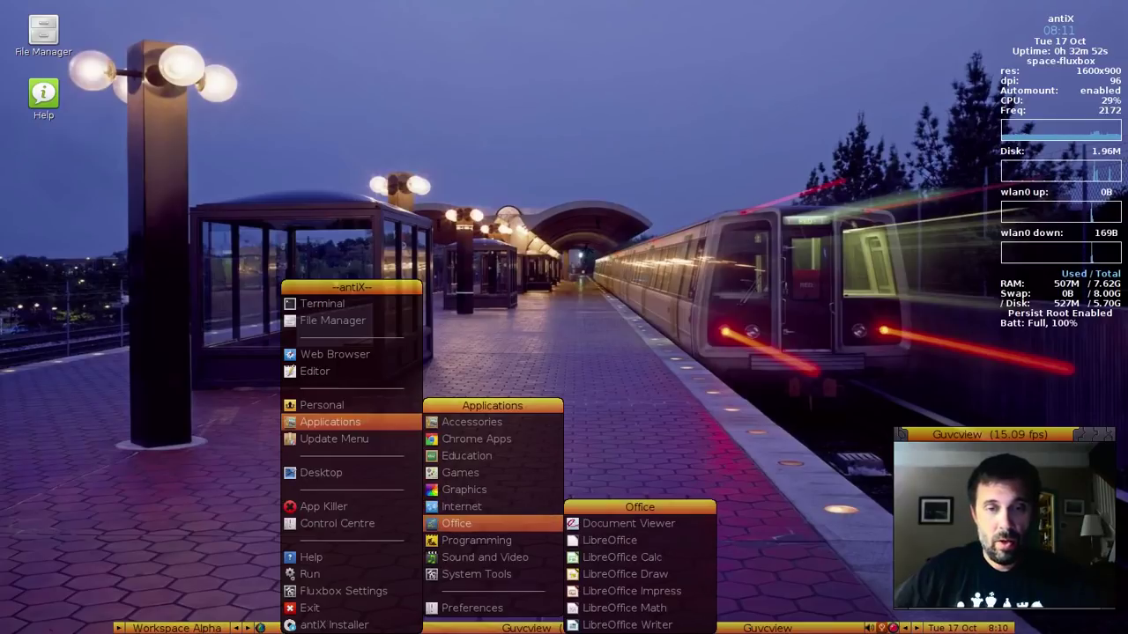
mouse_move(475, 540)
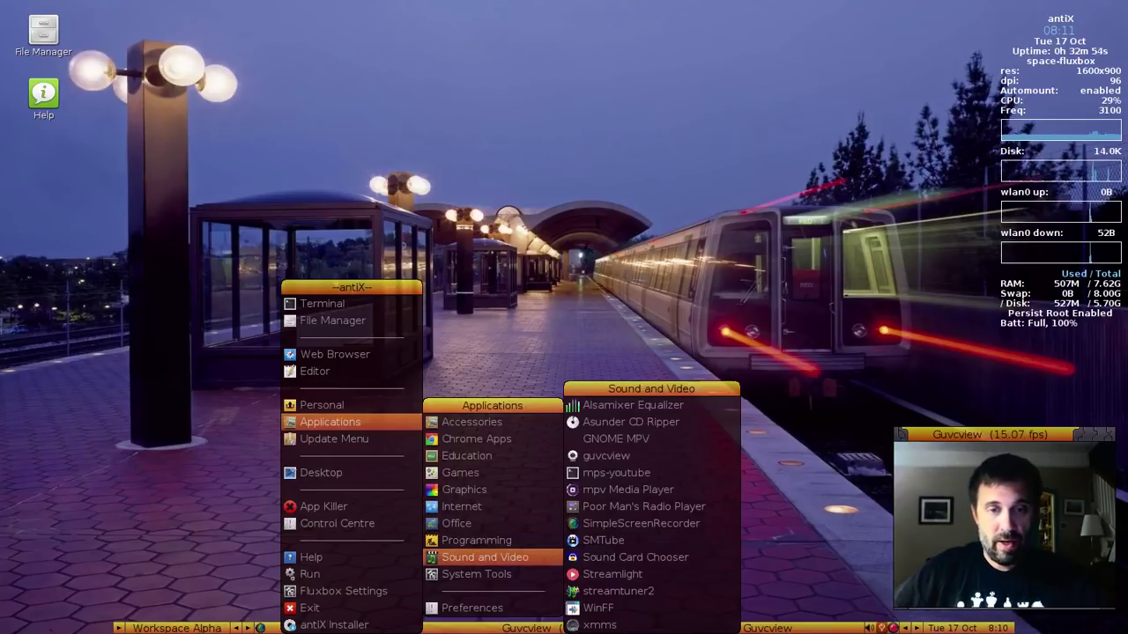
mouse_move(475, 574)
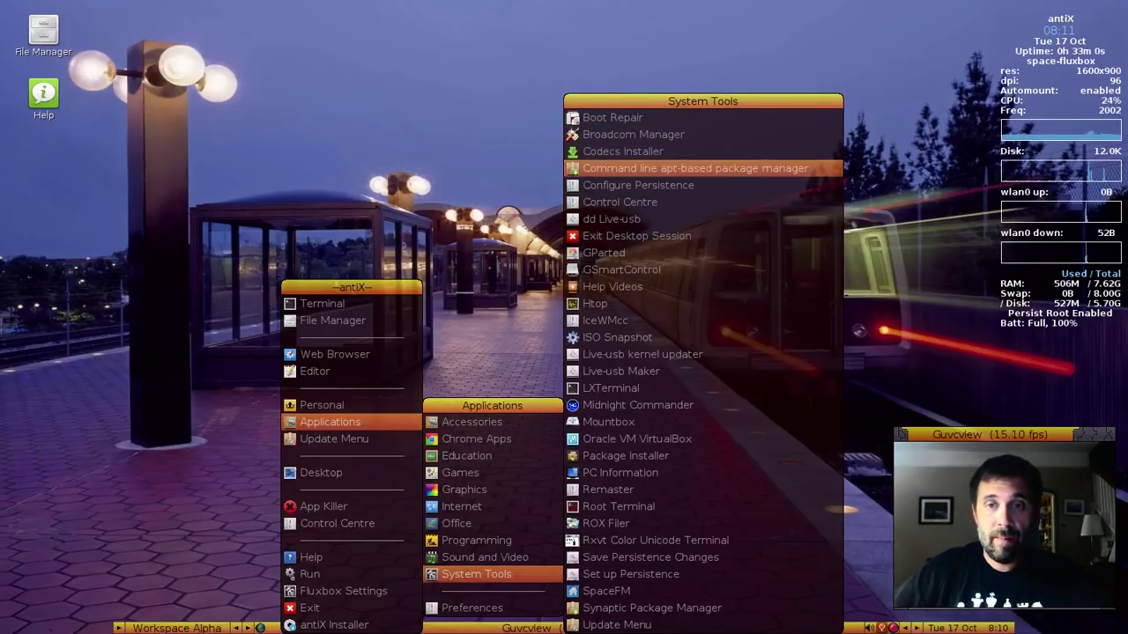
left_click(629, 168)
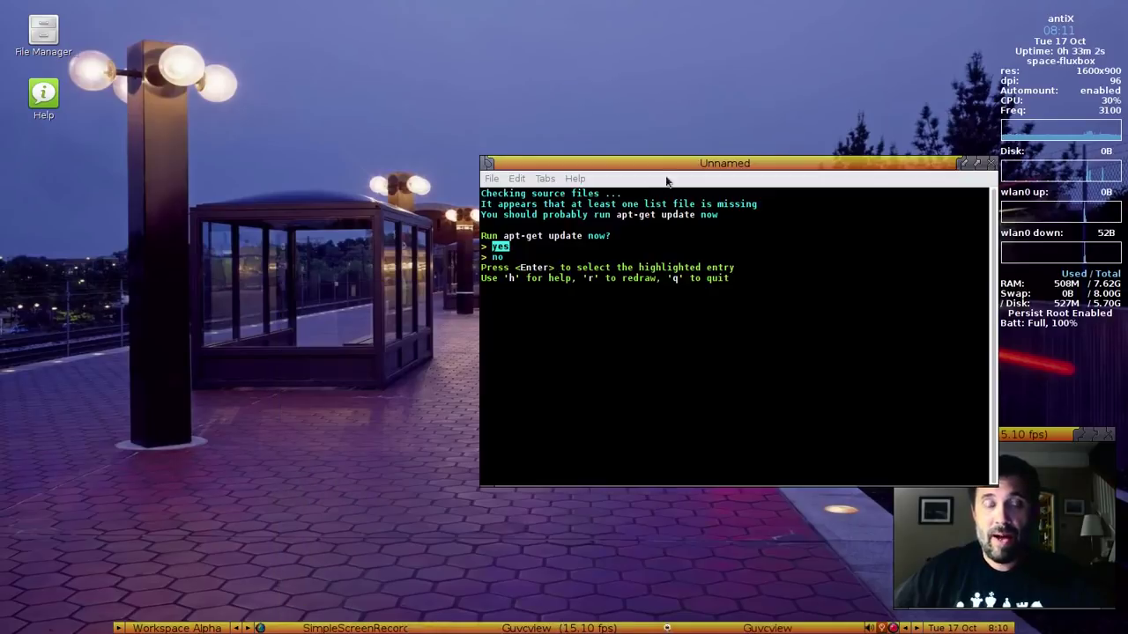
Decline running apt-get update, view the list of packages to be upgraded, and return to the System Upgrade Menu
key("Down")
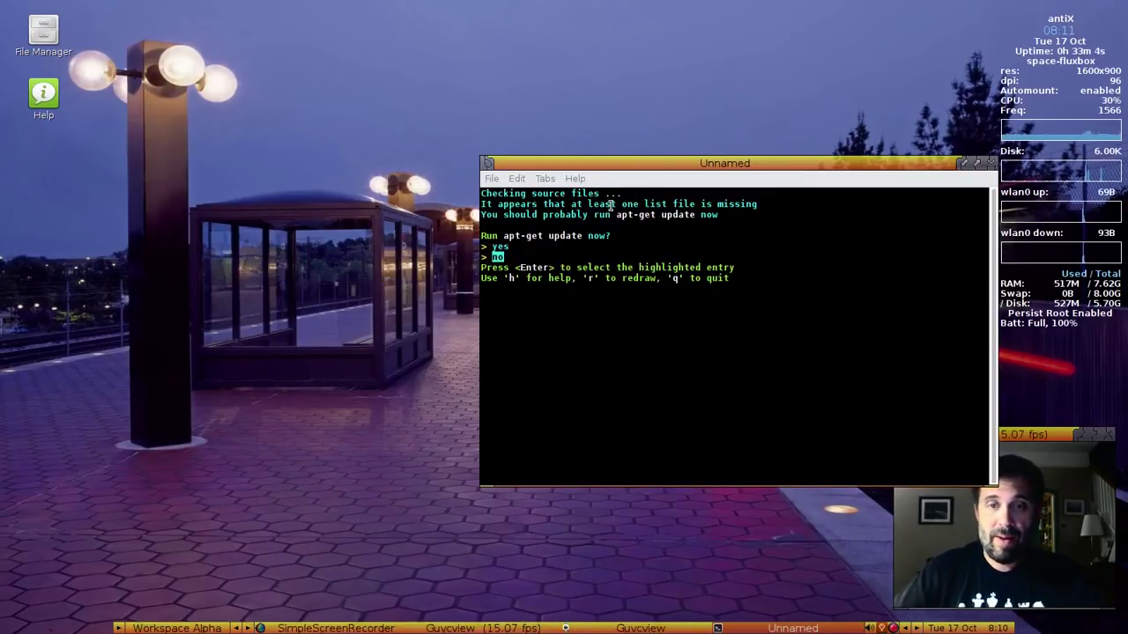
key("Return")
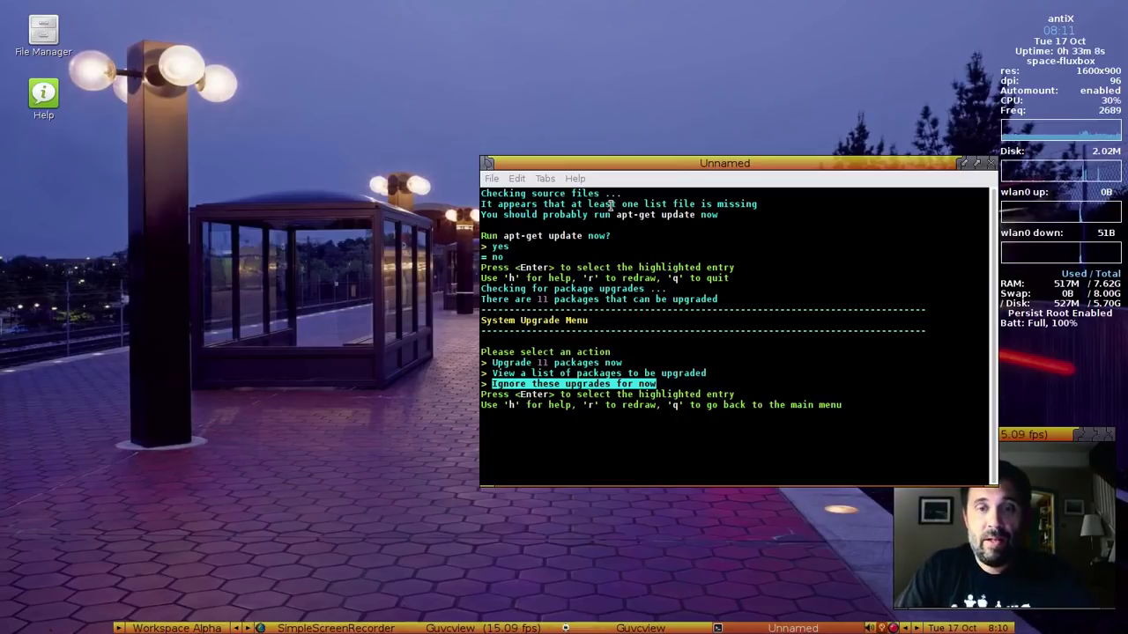
key("Up")
key("Return")
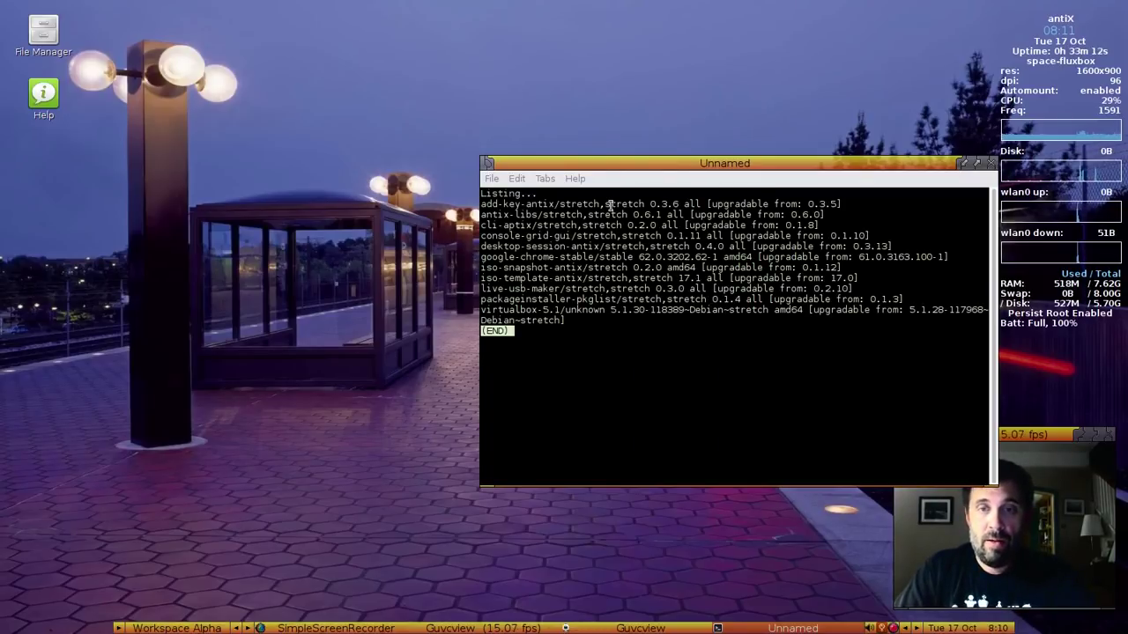
key("space")
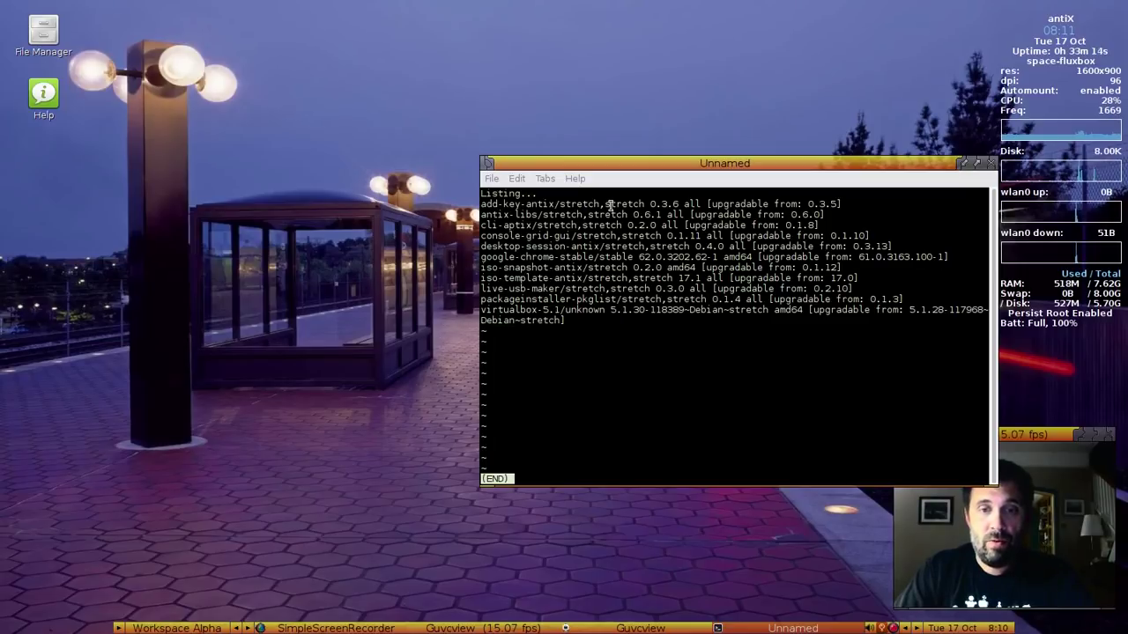
key("q")
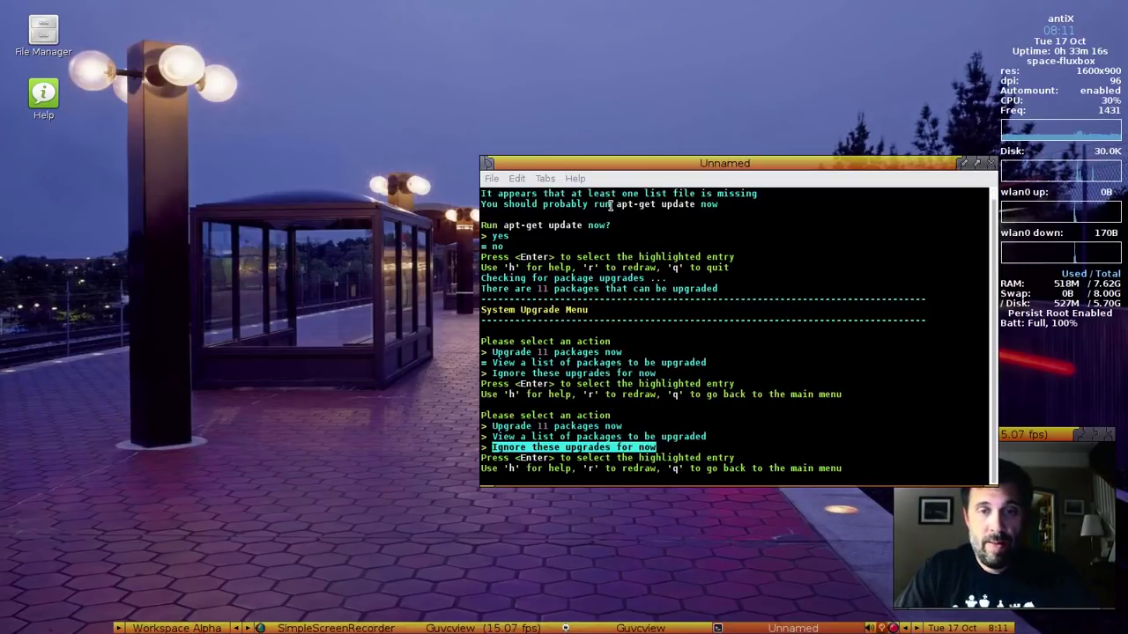
Review the upgrade actions and choose to ignore these upgrades for now, continuing to the package installer's main menu
key("Up")
key("Down")
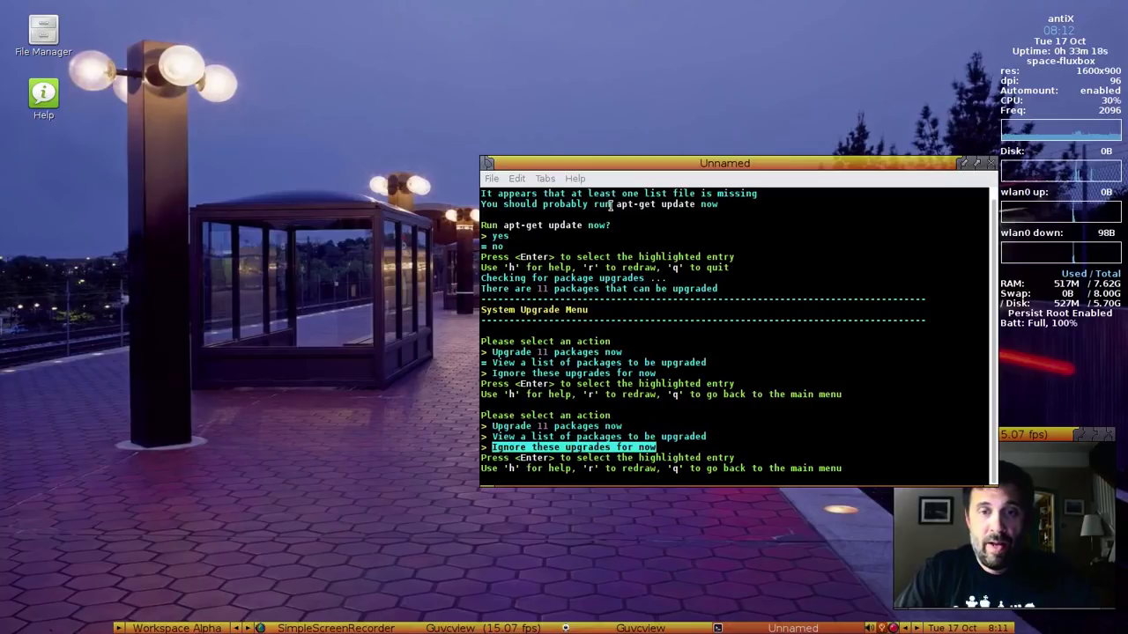
key("Up")
key("Up")
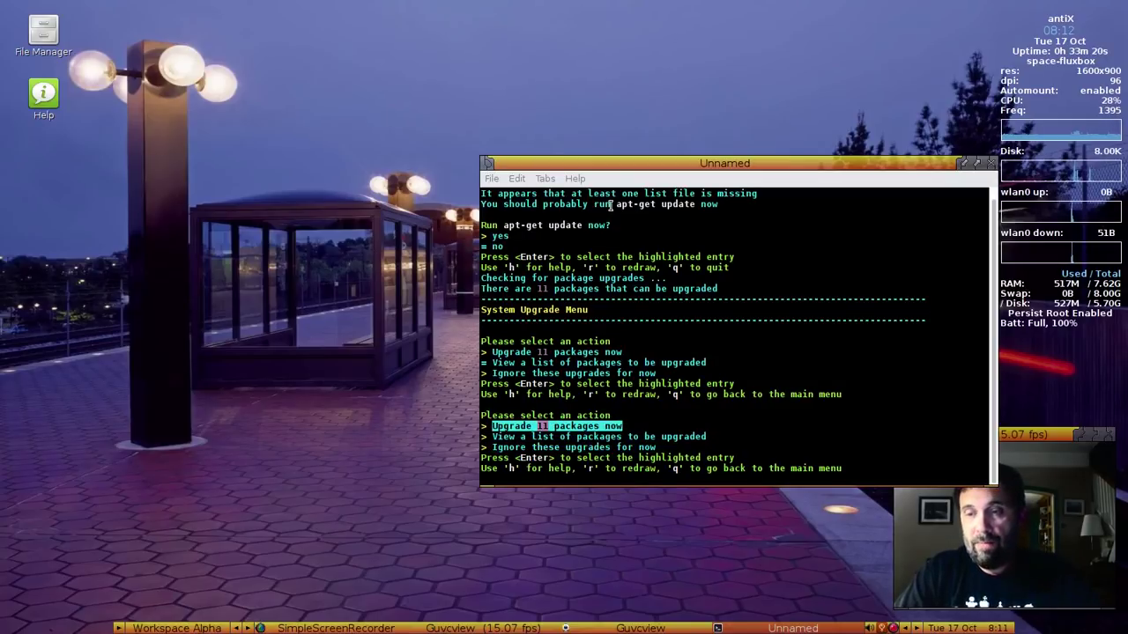
key("Down")
key("Down")
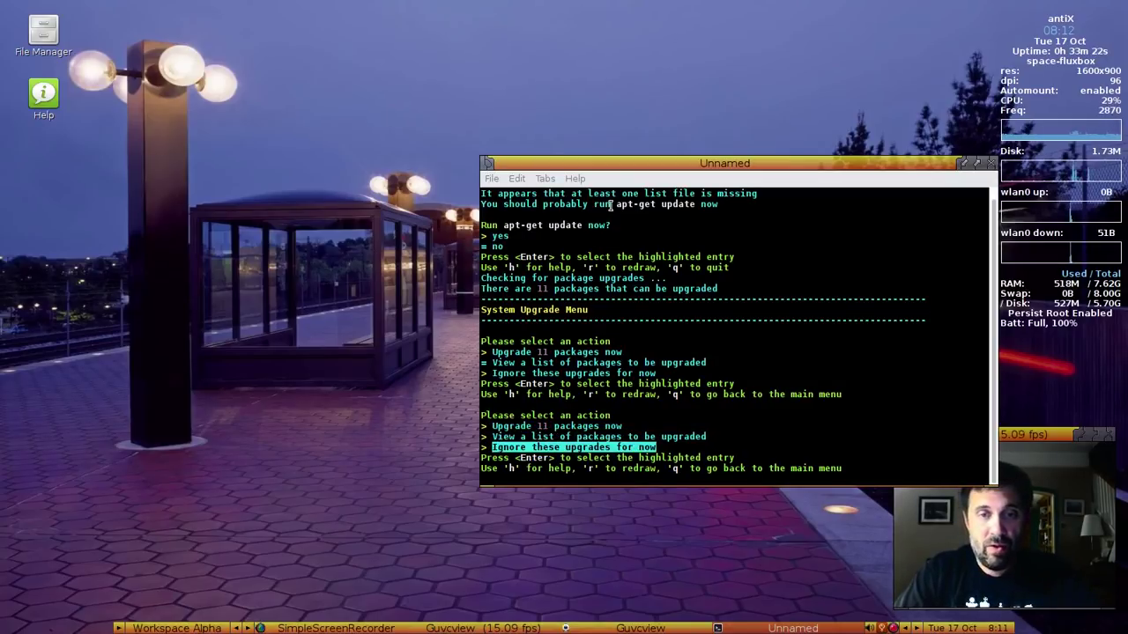
key("Return")
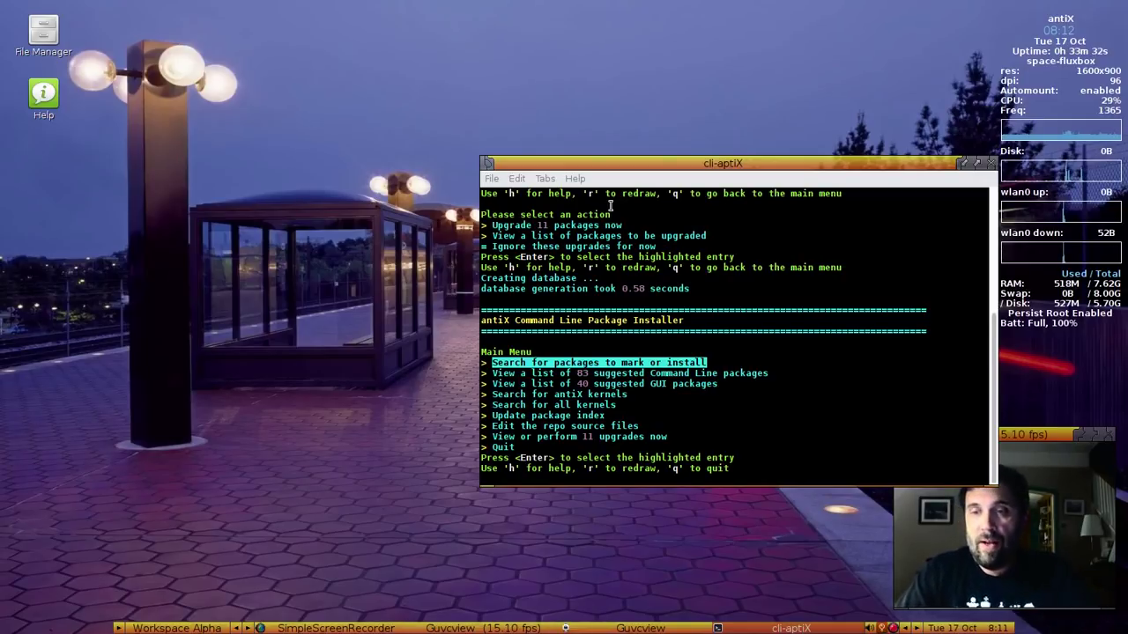
Review the suggested package lists in the package installer's main menu and open the suggested GUI packages
key("Down")
key("Down")
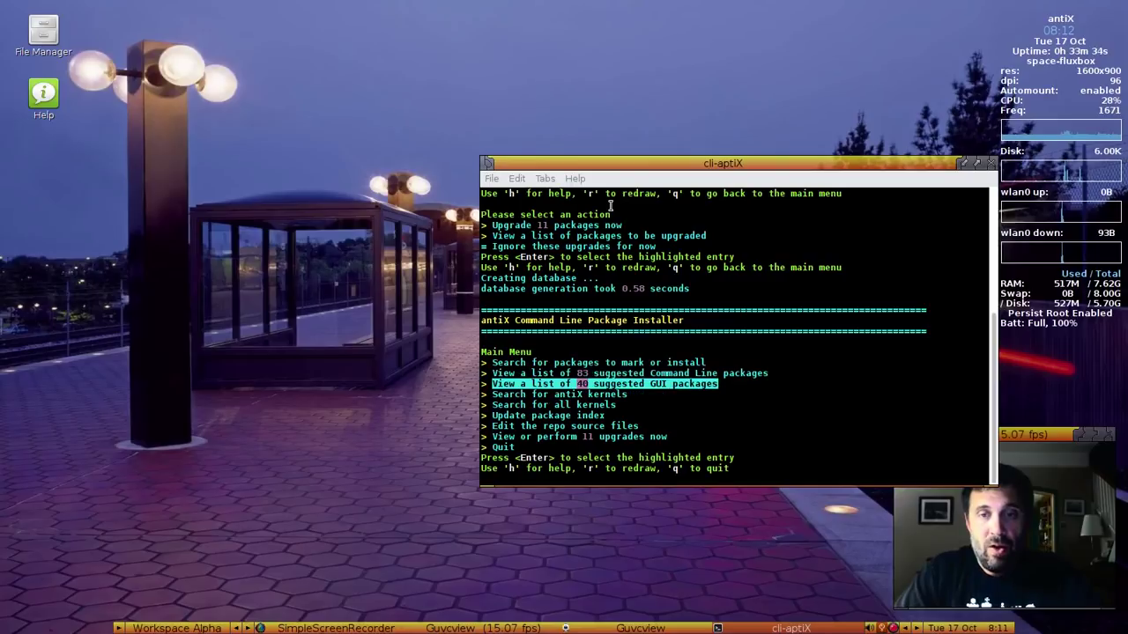
key("Up")
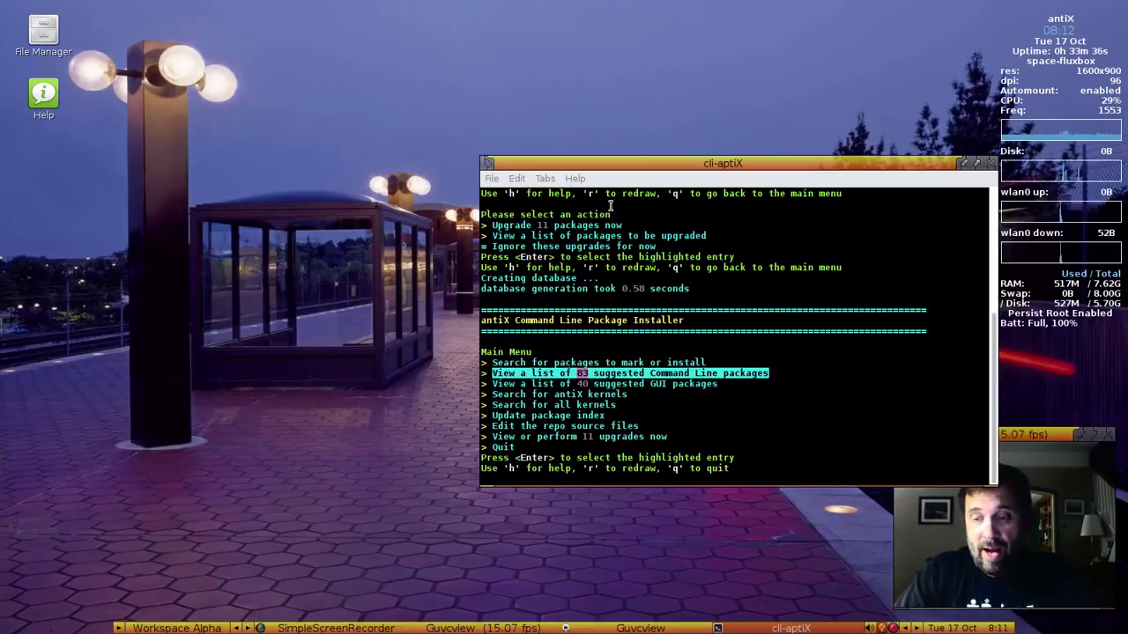
key("Down")
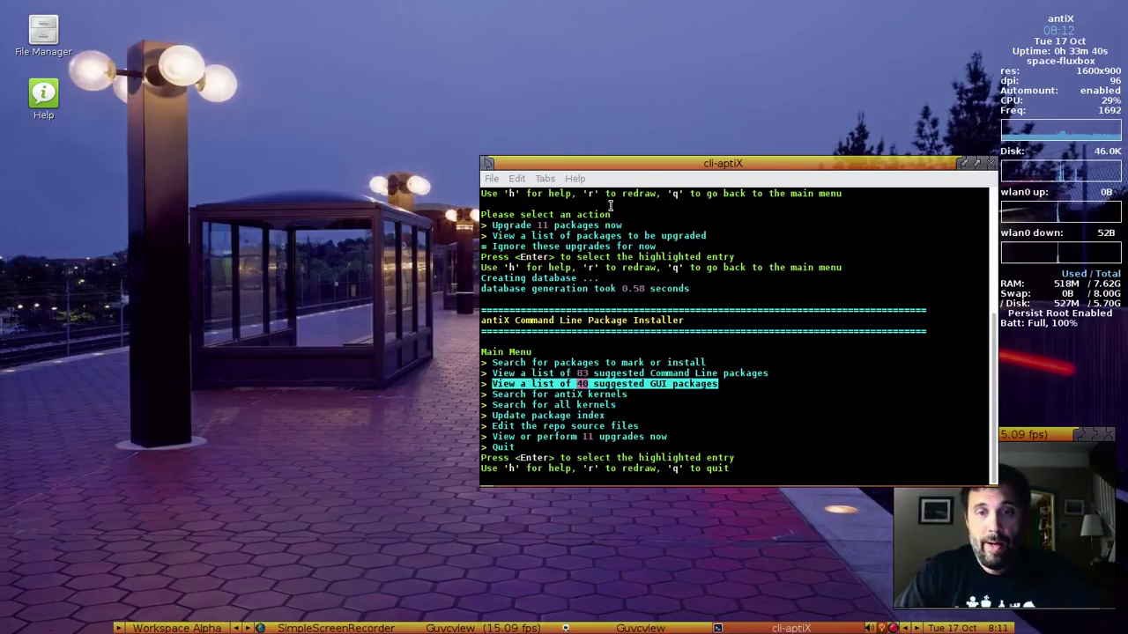
key("Return")
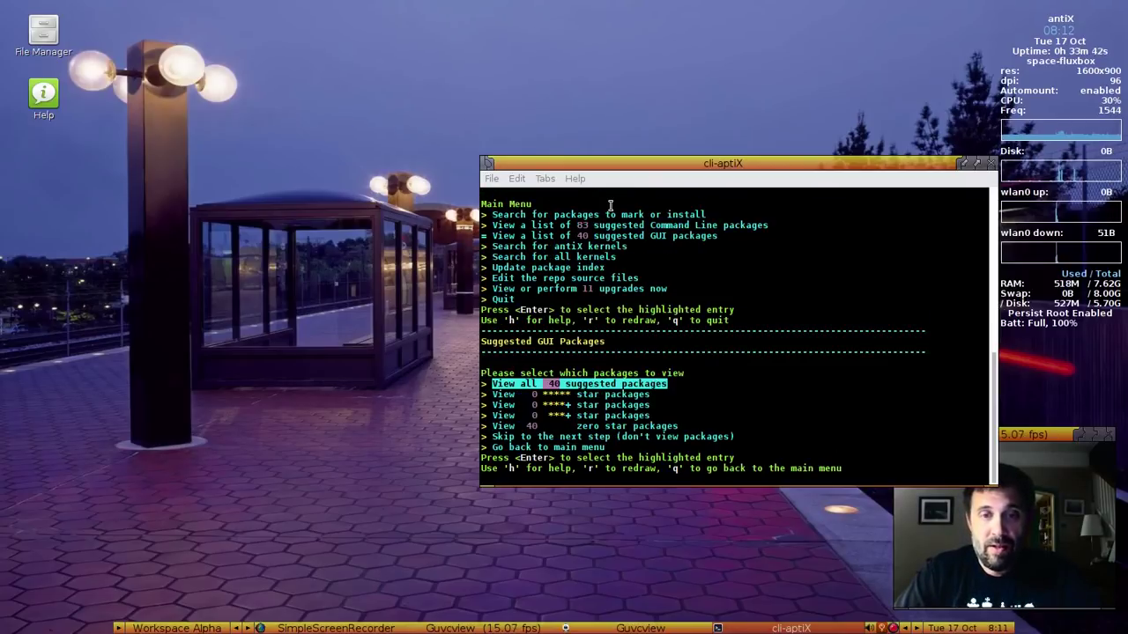
Review the star-rating viewing options for the suggested GUI packages and display the list of all suggested packages
key("Down")
key("Down")
key("Down")
key("Down")
key("Down")
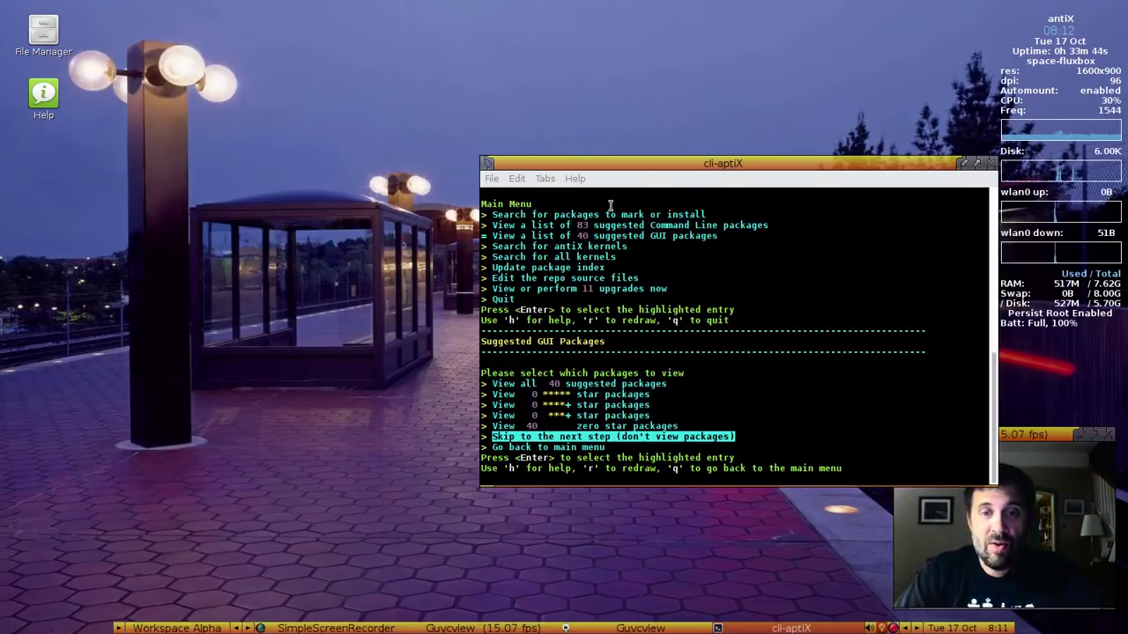
key("Up")
key("Up")
key("Up")
key("Up")
key("Up")
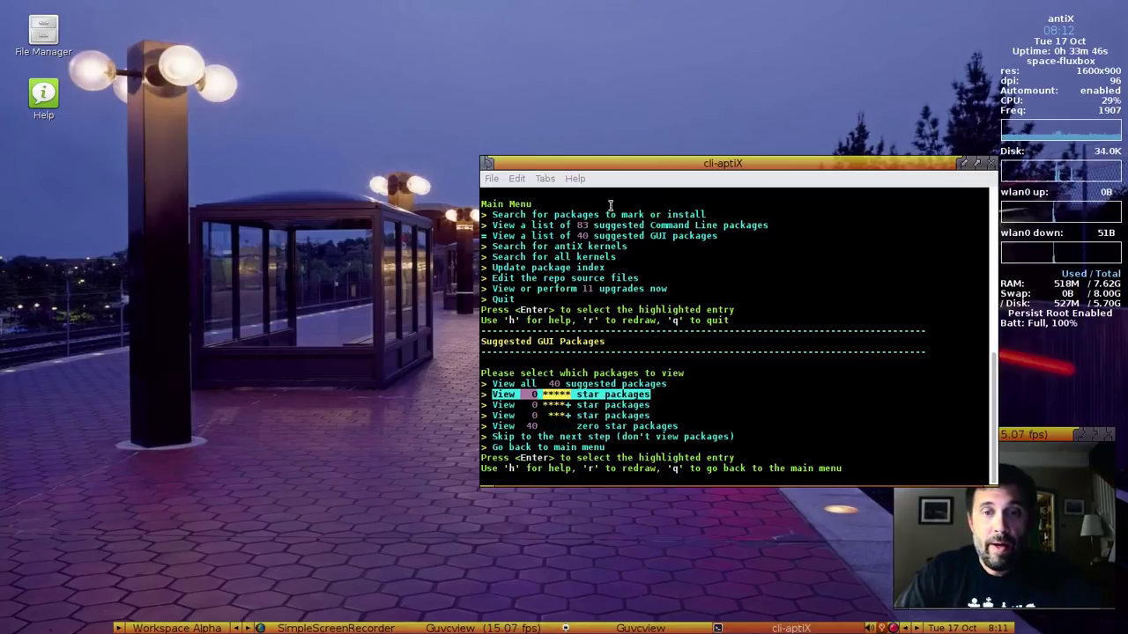
key("Return")
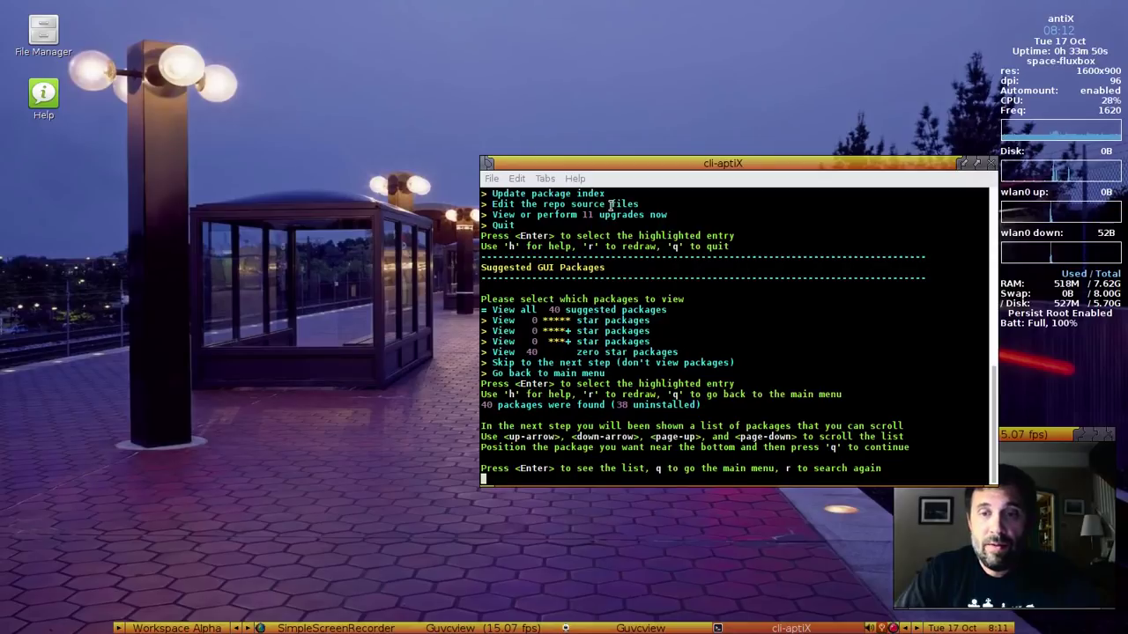
key("Return")
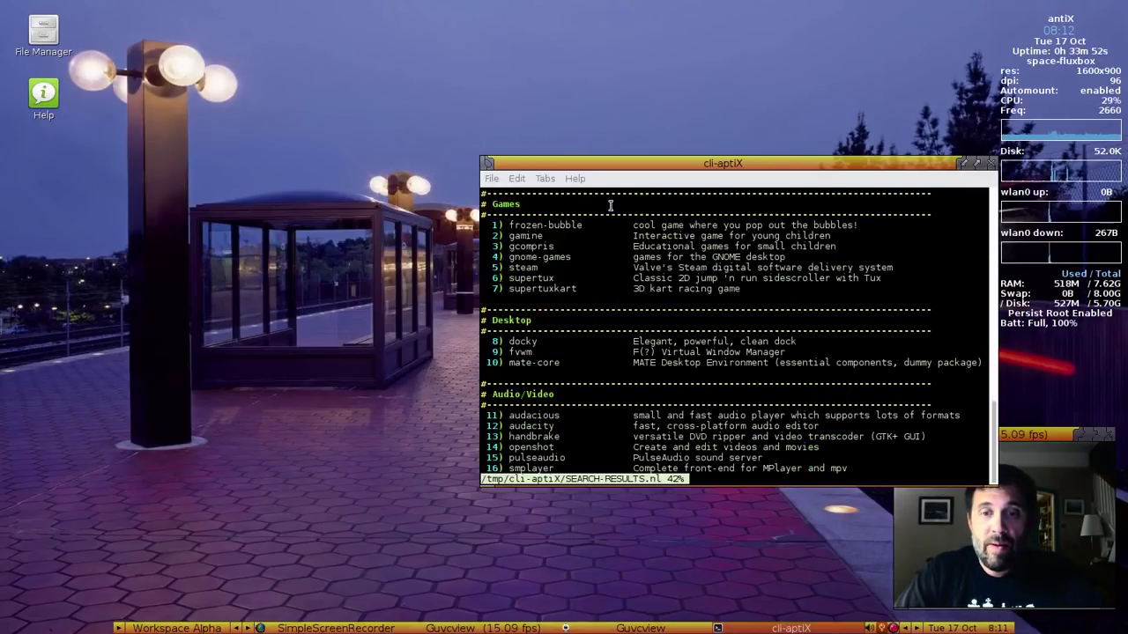
Examine the Games, Desktop, Audio/Video and Graphics categories in the suggested GUI package list
key("Down")
key("Down")
key("Down")
key("Down")
key("Up")
key("Up")
key("Up")
key("Up")
key("Up")
key("Up")
key("Up")
key("Up")
key("Up")
key("Up")
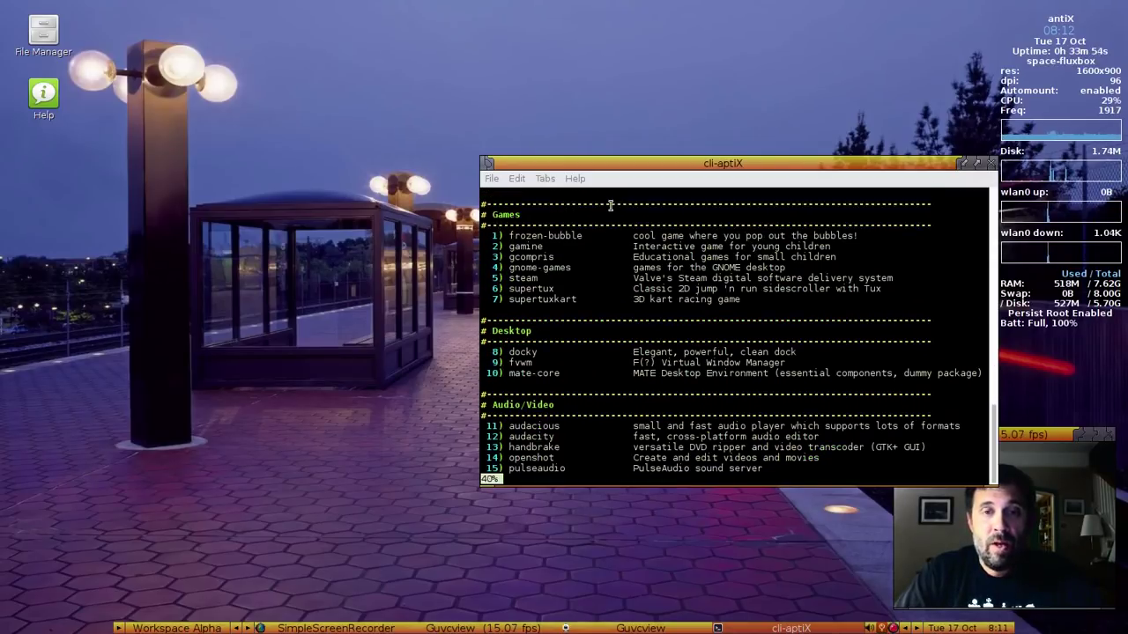
key("Down")
key("Down")
key("Down")
key("Down")
key("Down")
key("Down")
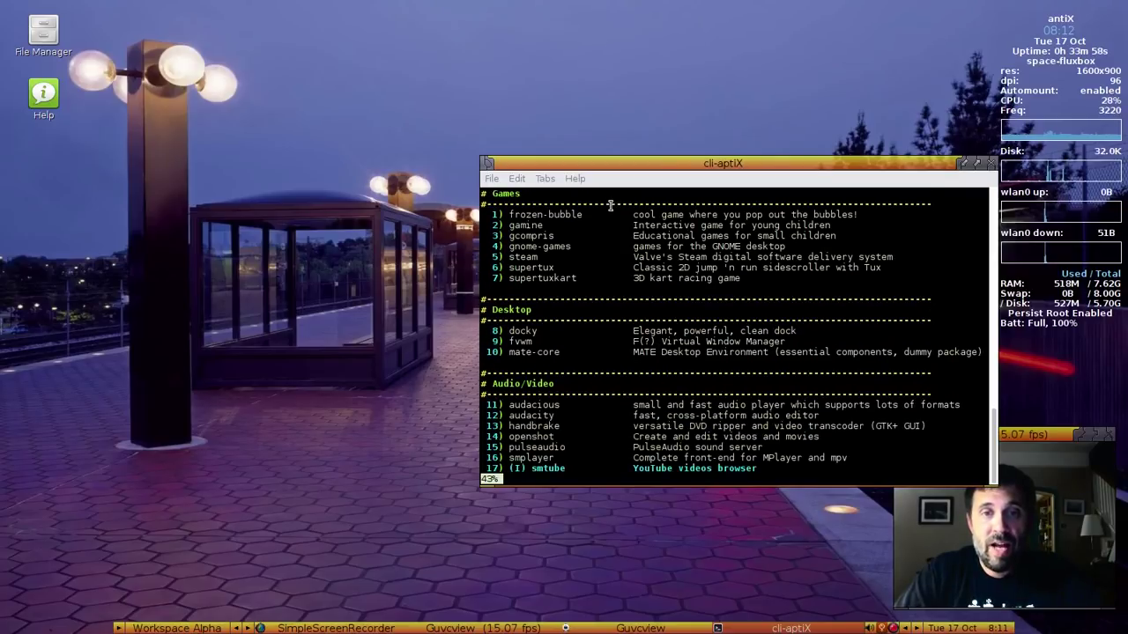
key("Down")
key("Down")
key("Down")
key("Down")
key("Down")
key("Down")
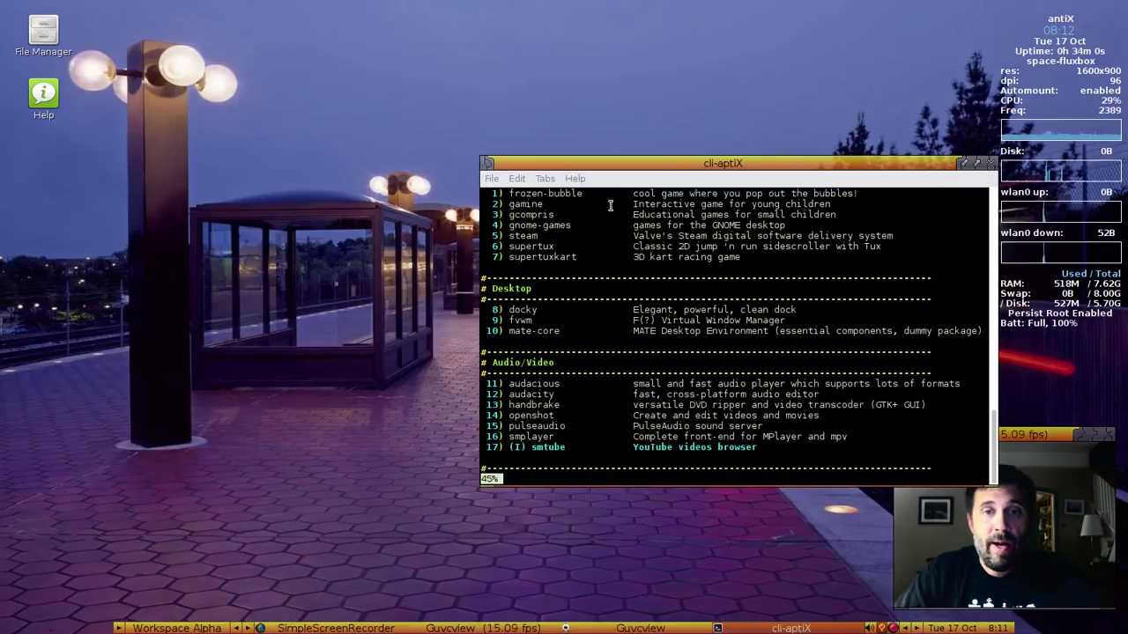
key("Down")
key("Down")
key("Down")
key("Down")
key("Down")
key("Down")
key("Down")
key("Down")
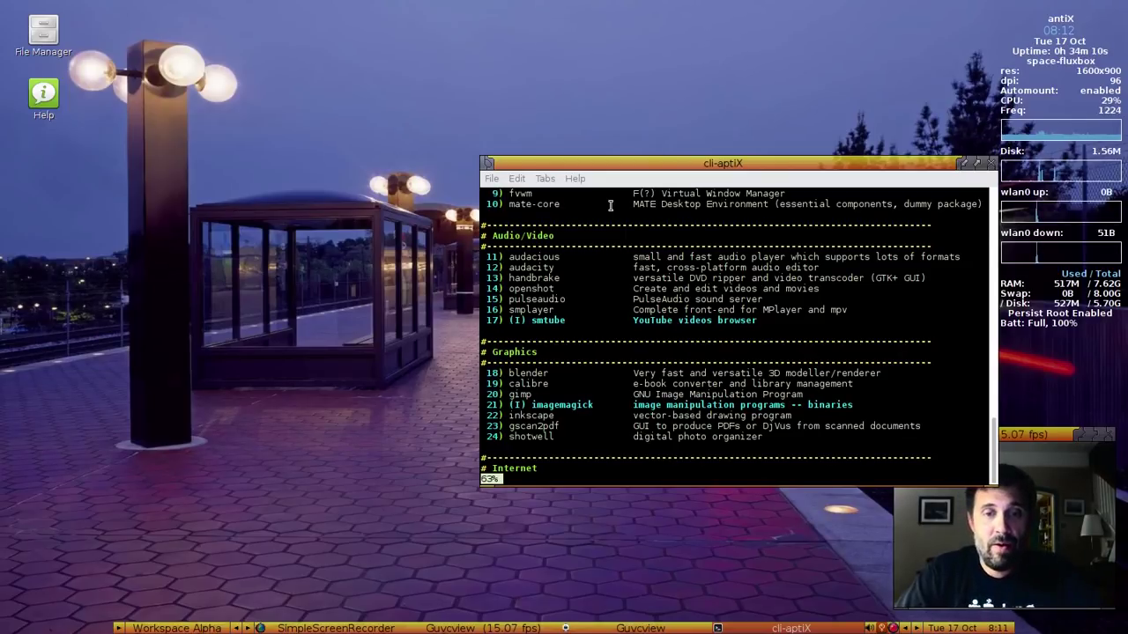
Leave the package list and select packages 11 and 12, audacious and audacity
key("space")
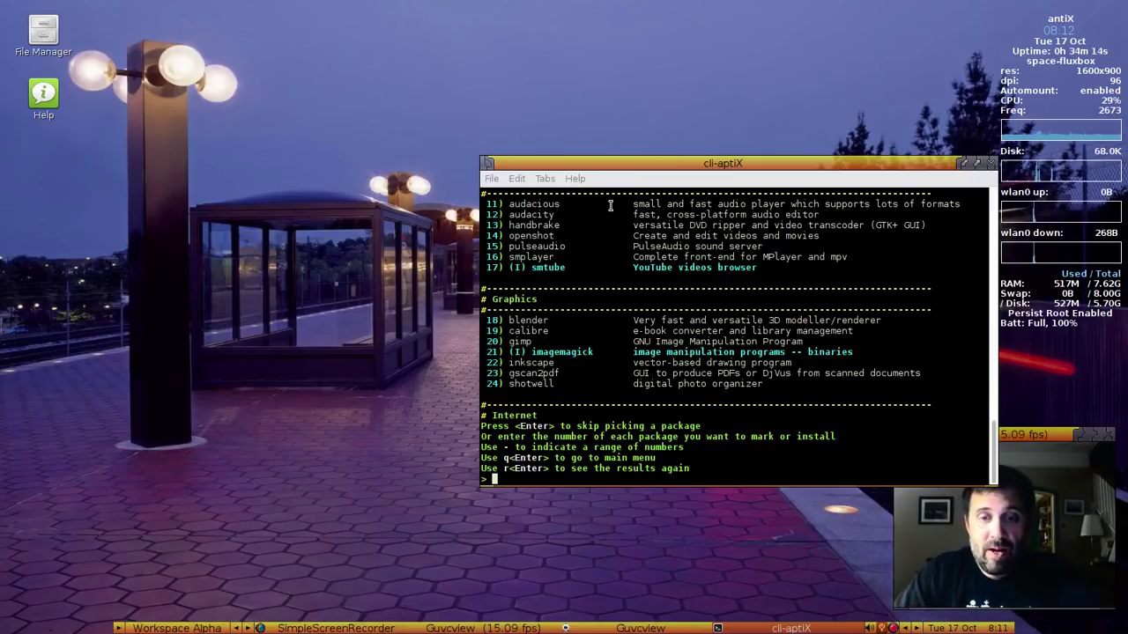
type("11,")
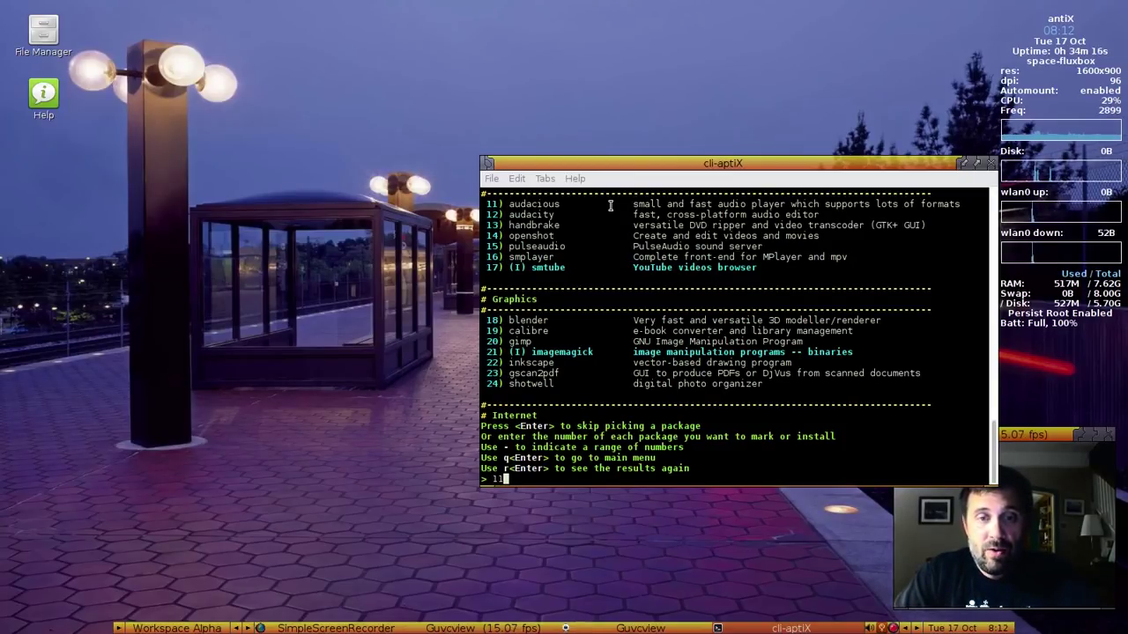
type("12")
key("Return")
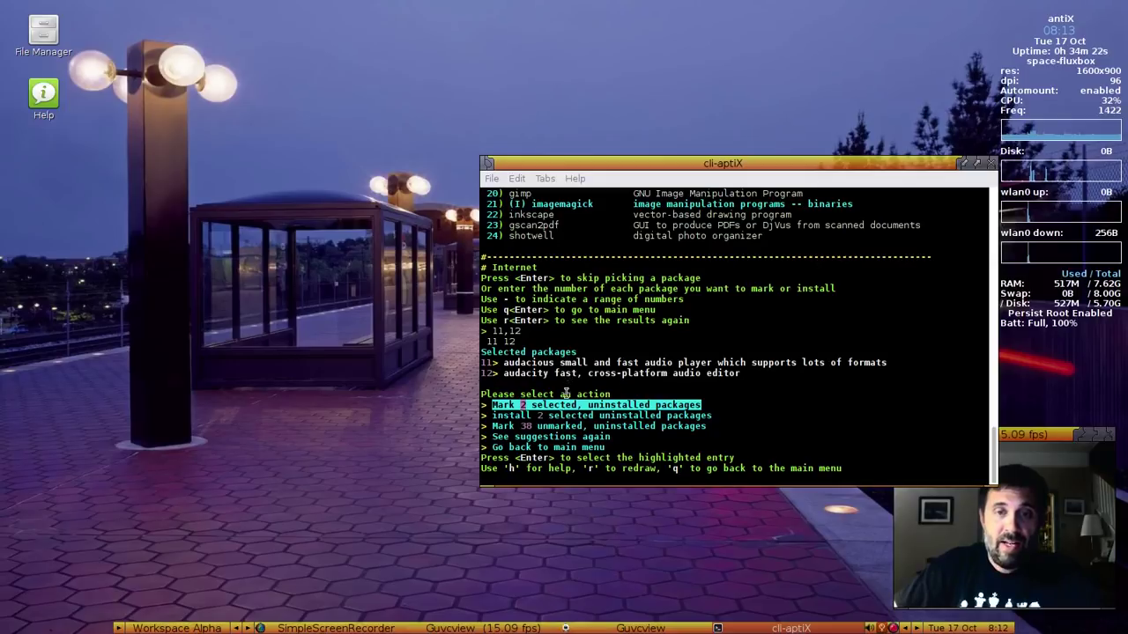
Review the actions for the selected packages and mark audacious and audacity for installation
key("Down")
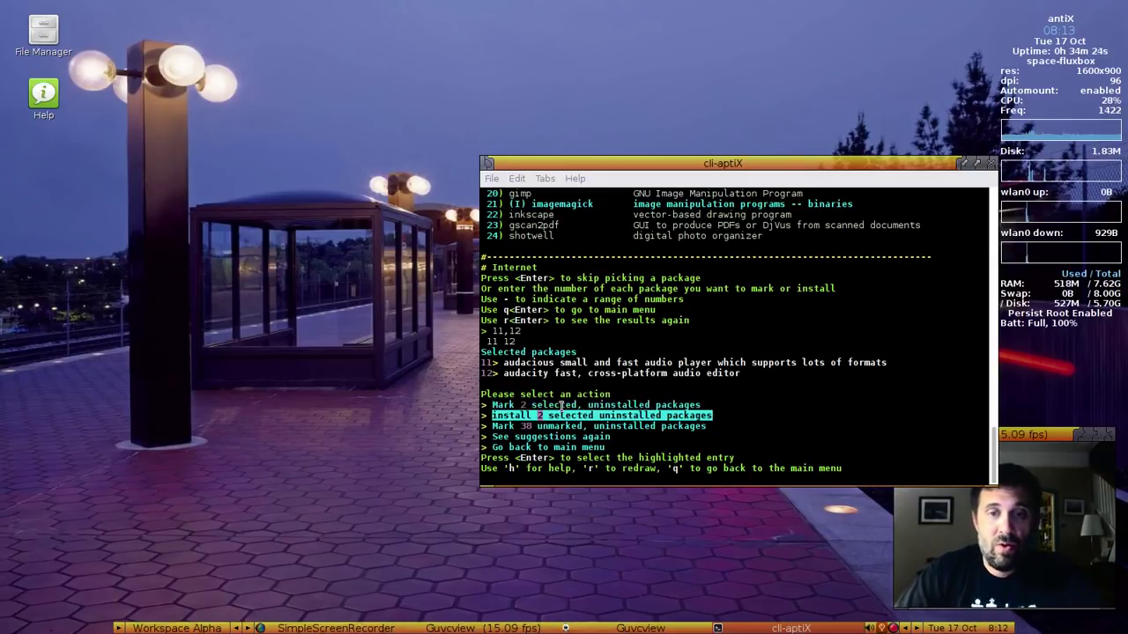
key("Up")
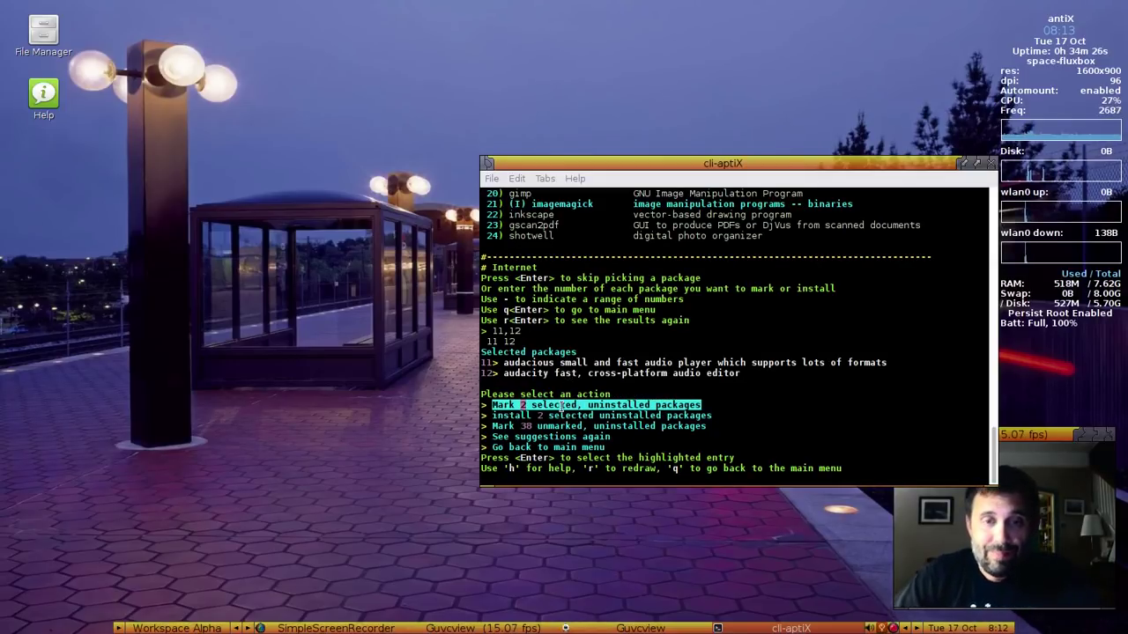
key("Down")
key("Down")
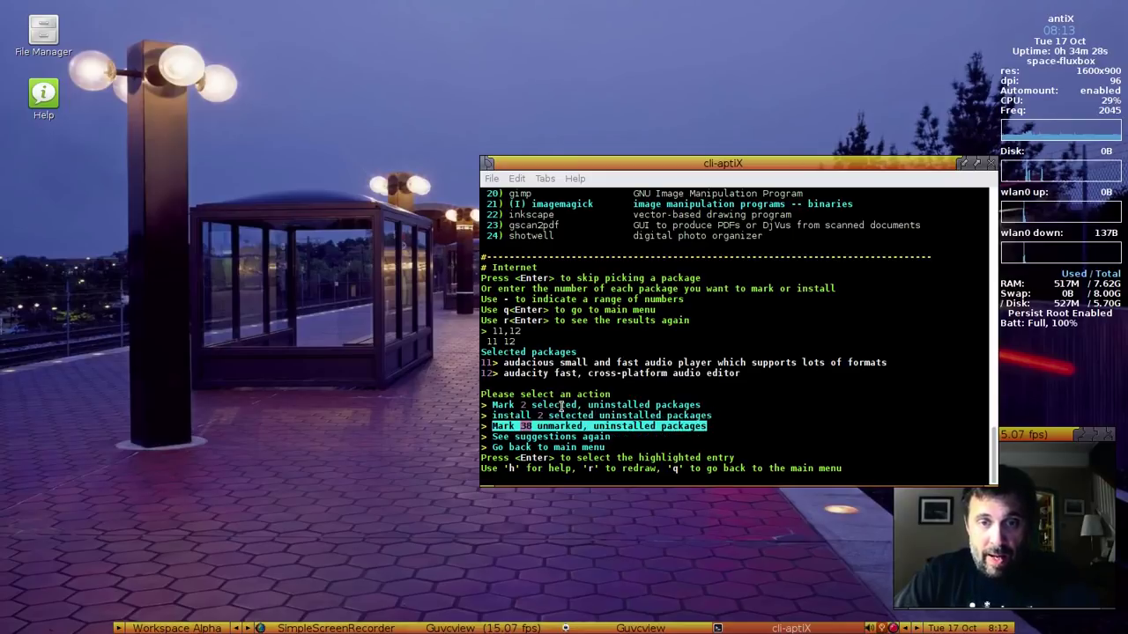
key("Down")
key("Down")
key("Up")
key("Up")
key("Up")
key("Up")
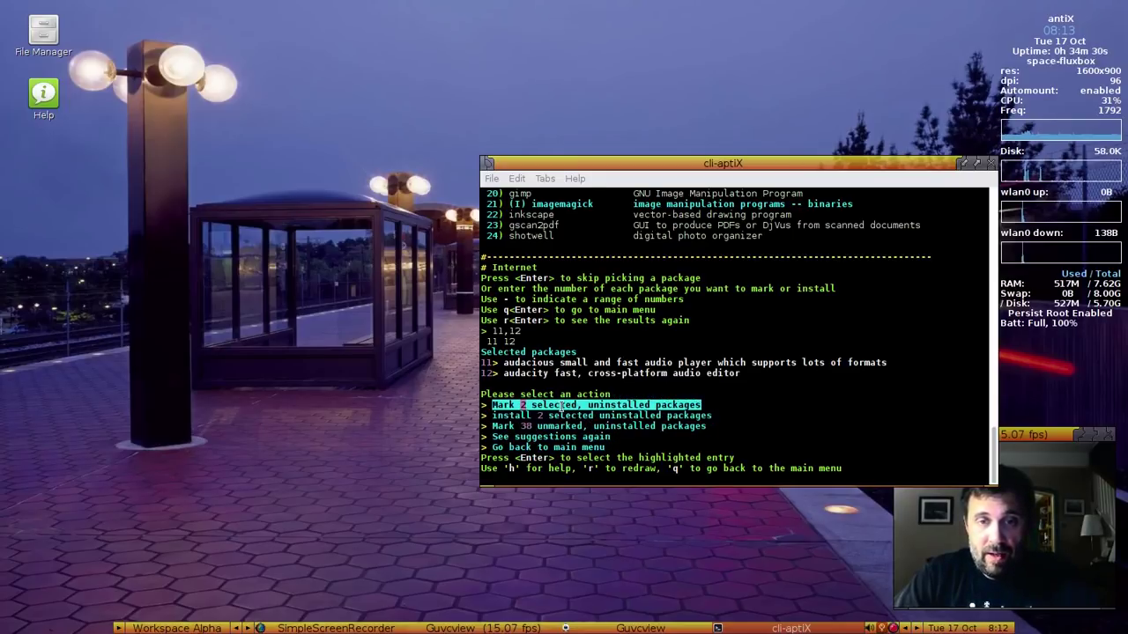
key("Return")
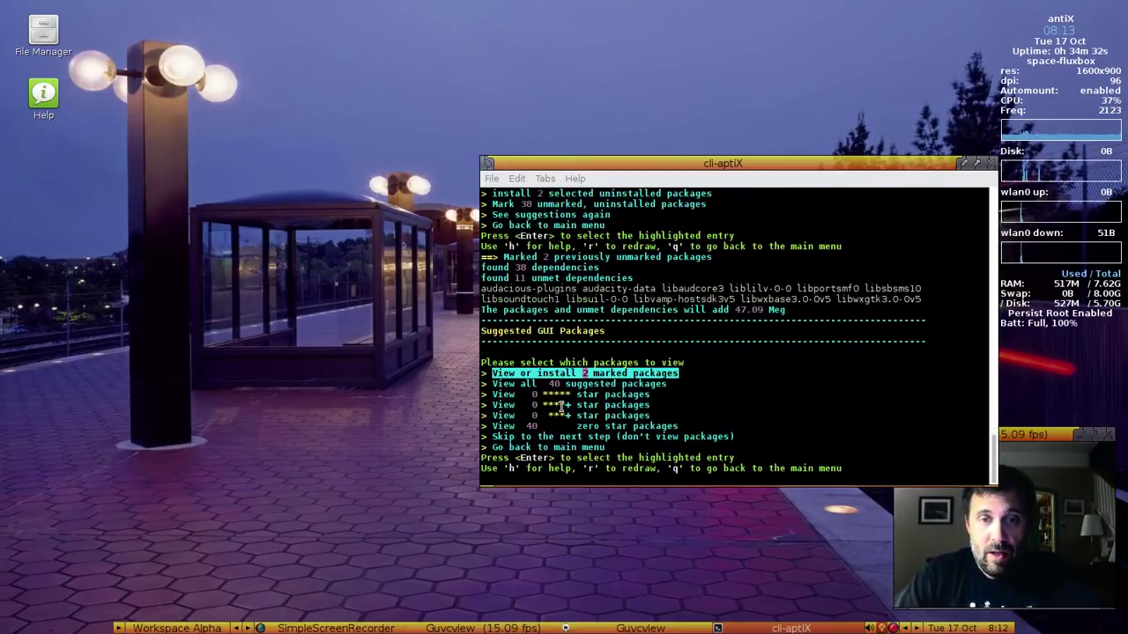
Open the marked packages, request installation of both, and decline the final install confirmation
key("Return")
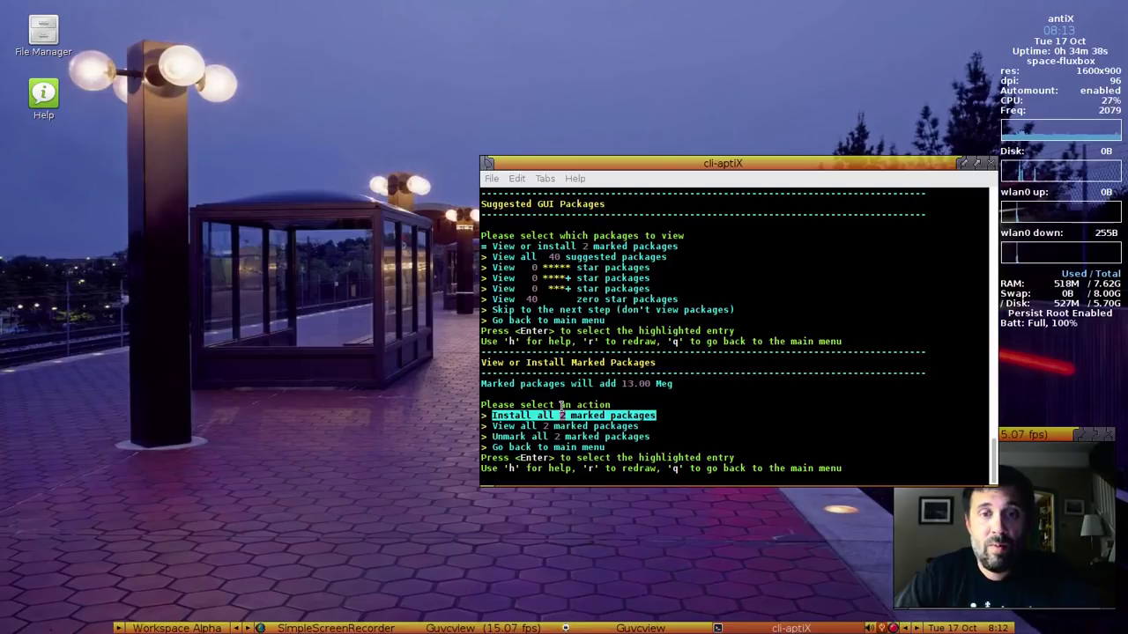
key("Return")
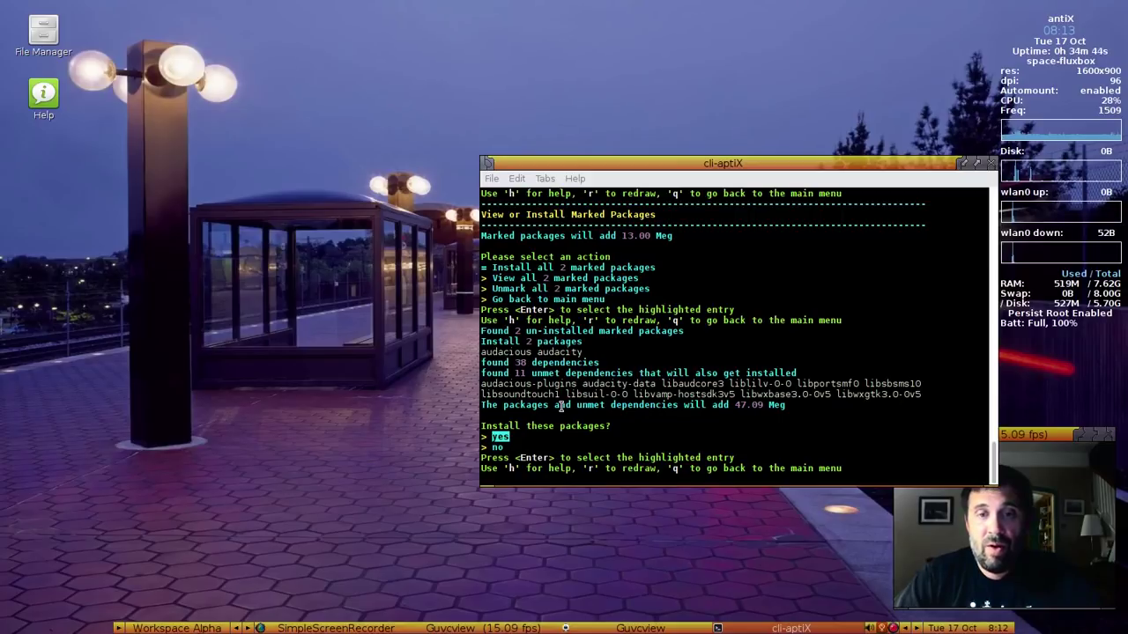
key("Down")
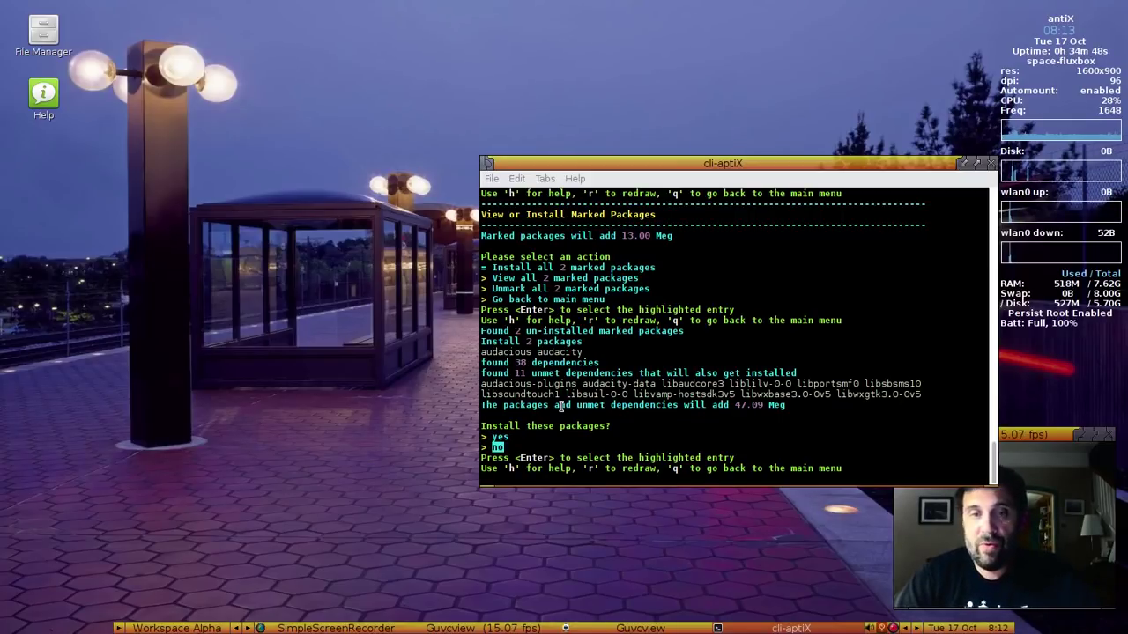
key("Return")
Review the package installer's main menu options and run the search for antiX kernels
key("Down")
key("Down")
key("Down")
key("Down")
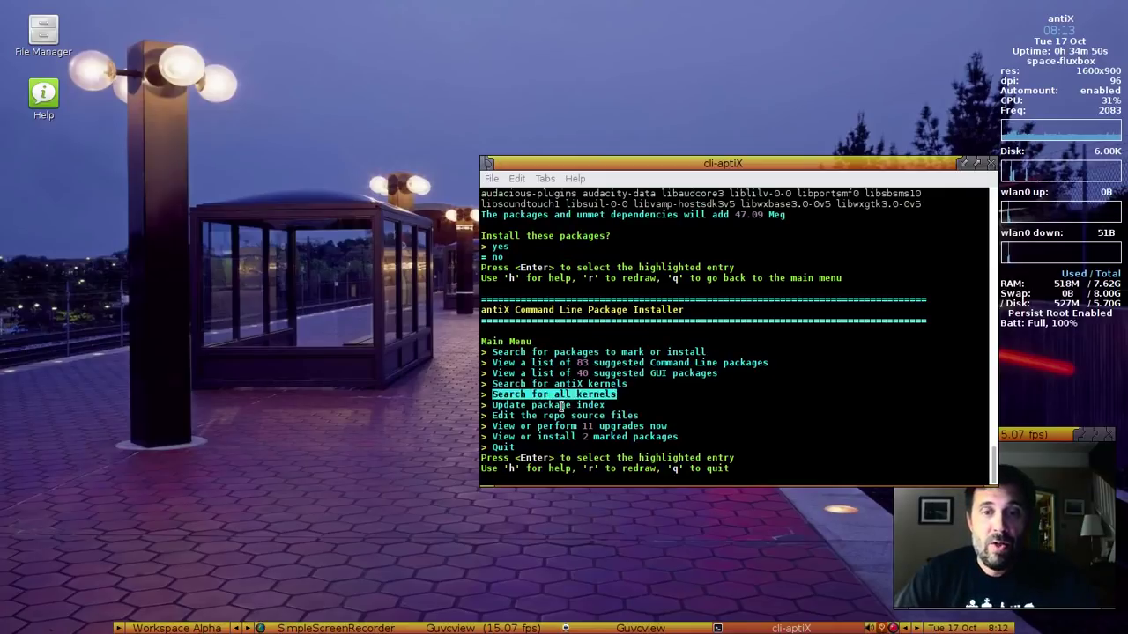
key("Down")
key("Down")
key("Down")
key("Down")
key("Down")
key("Up")
key("Up")
key("Up")
key("Up")
key("Up")
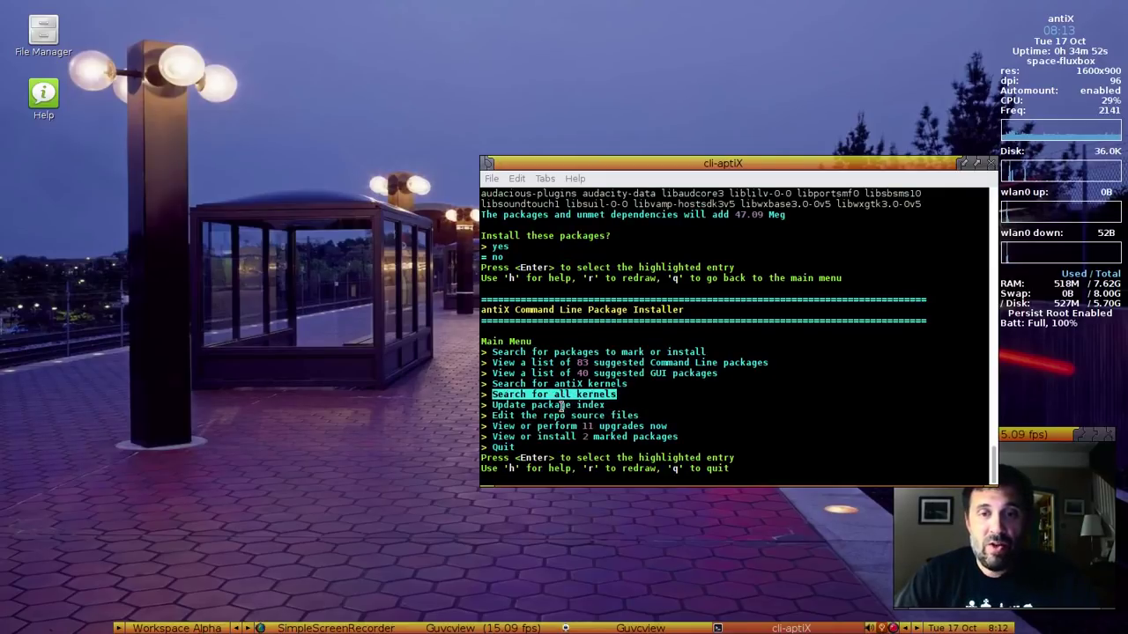
key("Return")
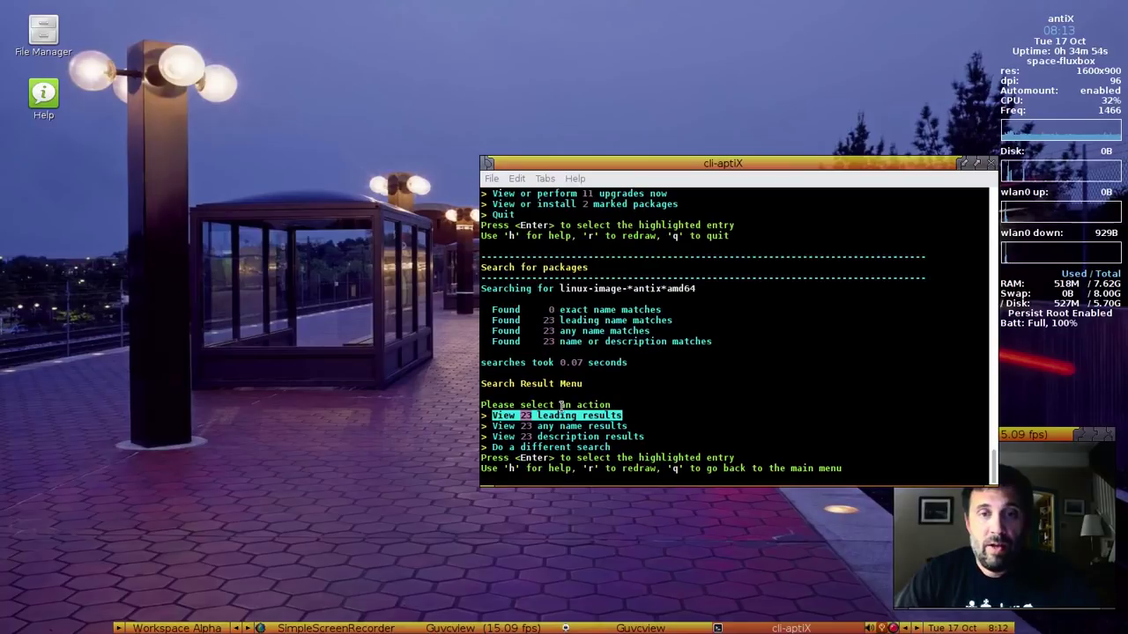
Review the kernel search result actions and choose to do a different search, returning to the main menu
key("Down")
key("Down")
key("Down")
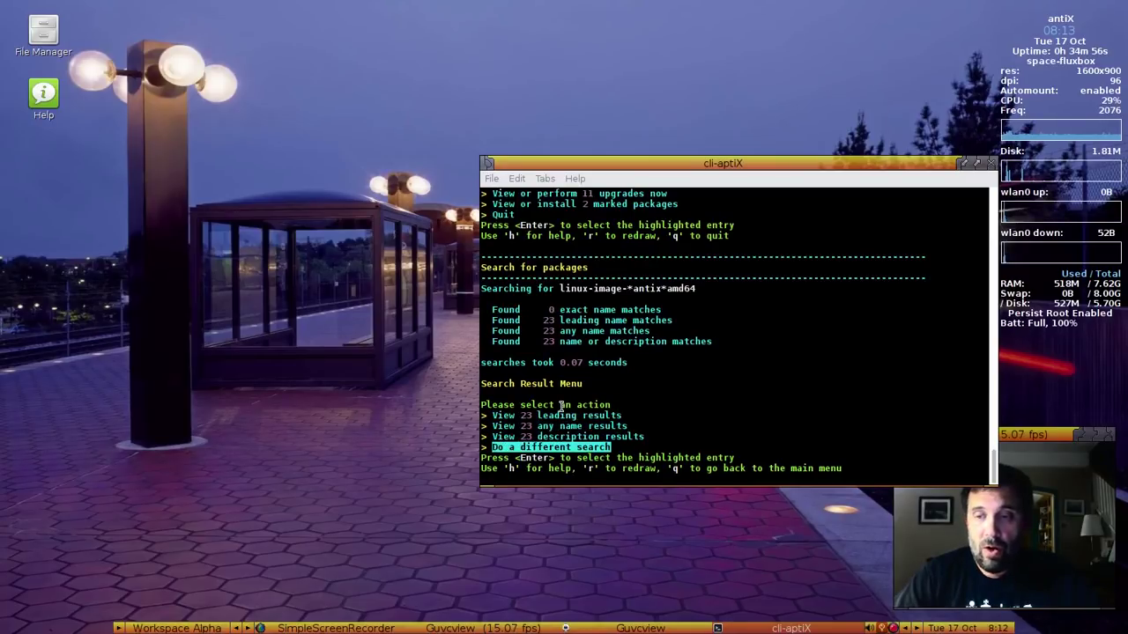
key("Return")
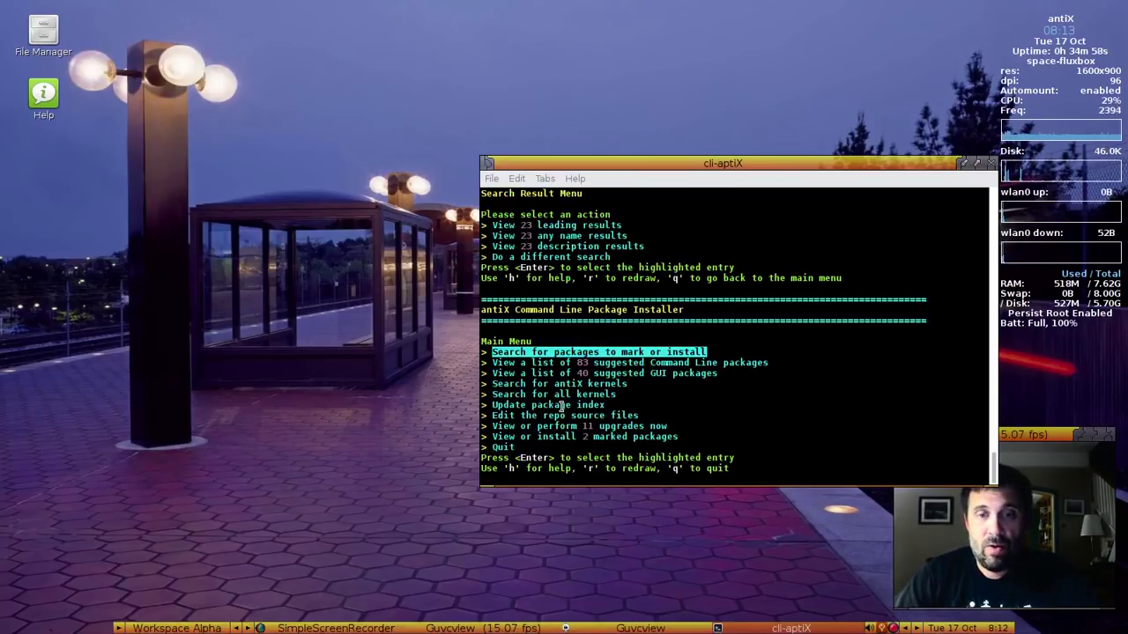
Review the remaining main menu options, including the package index update, and quit the package installer, closing its terminal window
key("Down")
key("Down")
key("Down")
key("Down")
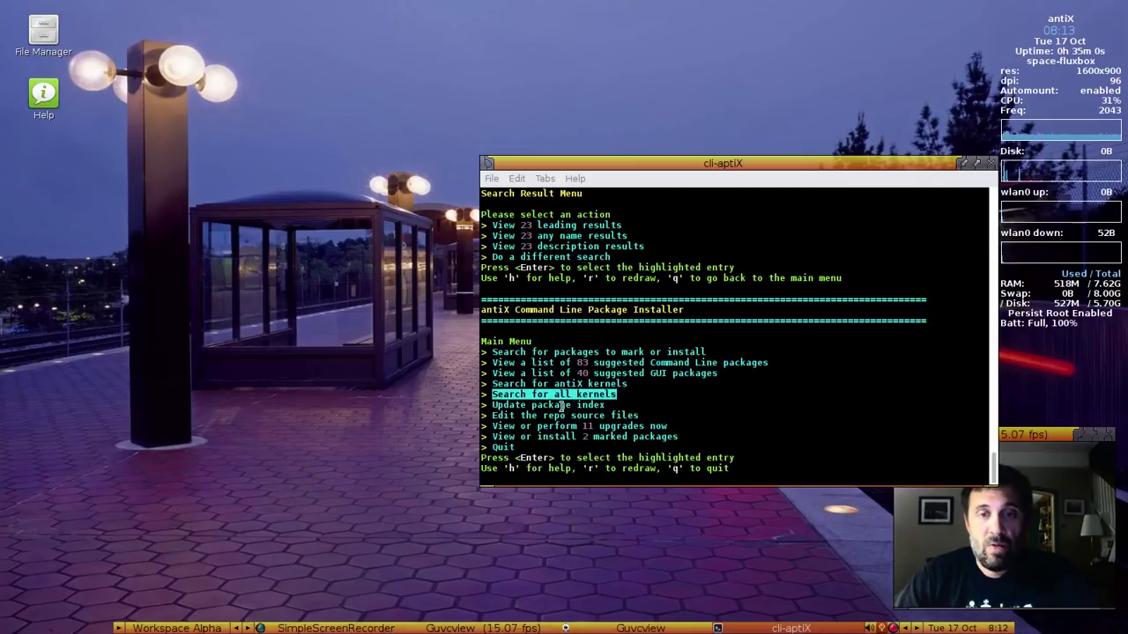
key("Down")
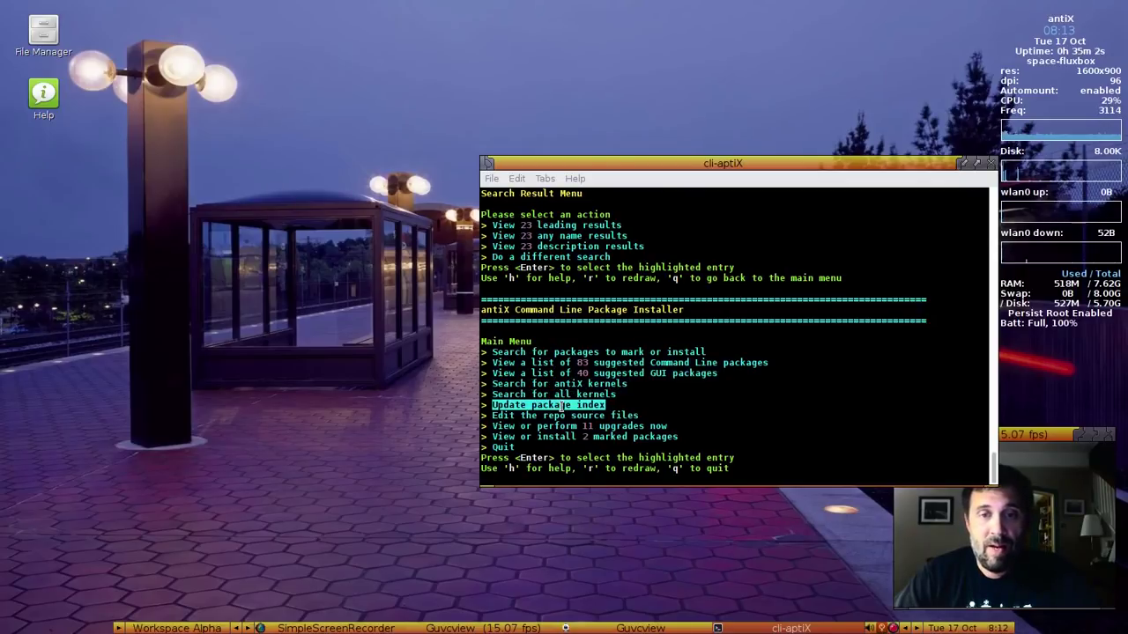
key("Down")
key("Down")
key("Down")
key("Down")
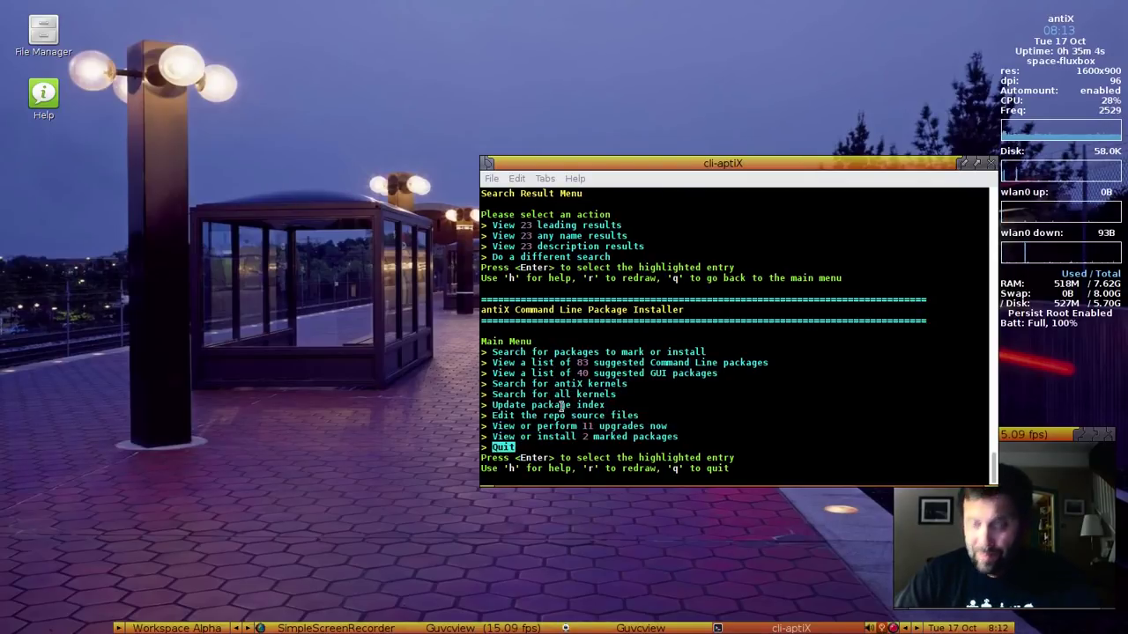
key("Return")
key("Return")
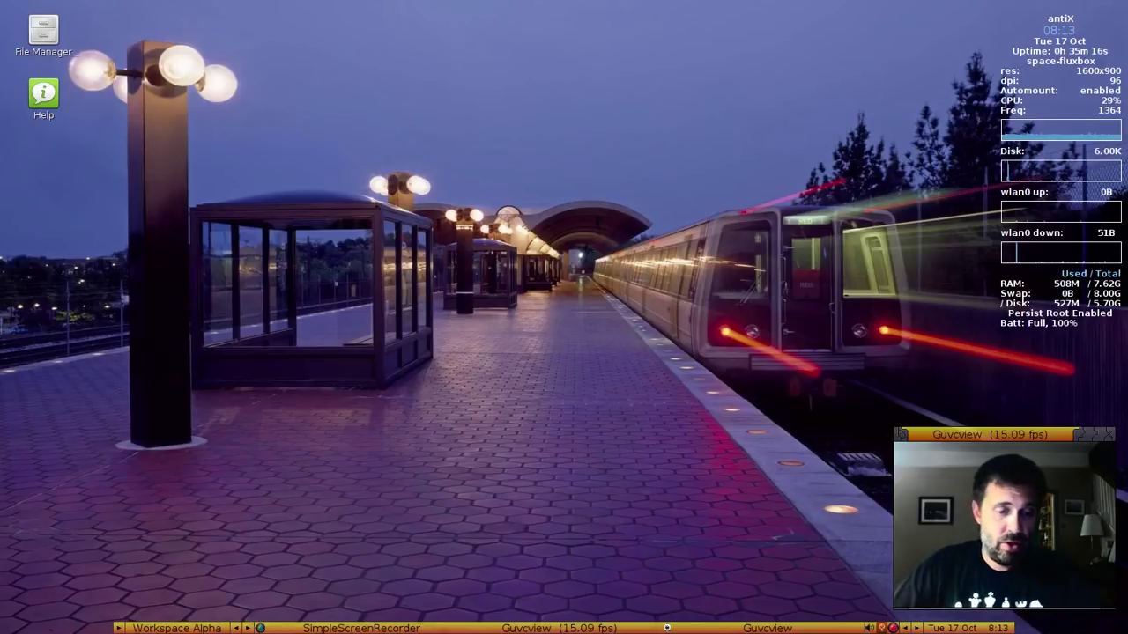
Launch Oracle VM VirtualBox through the Kupfer launcher and start the antiX 17 virtual machine
key("ctrl+space")
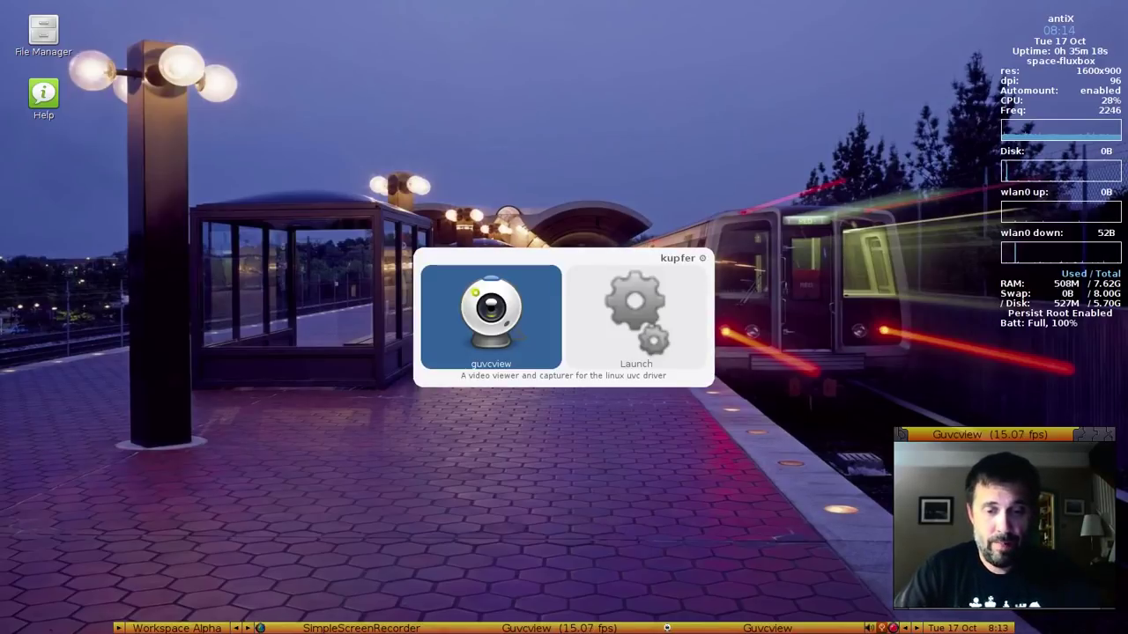
type("vir")
key("Return")
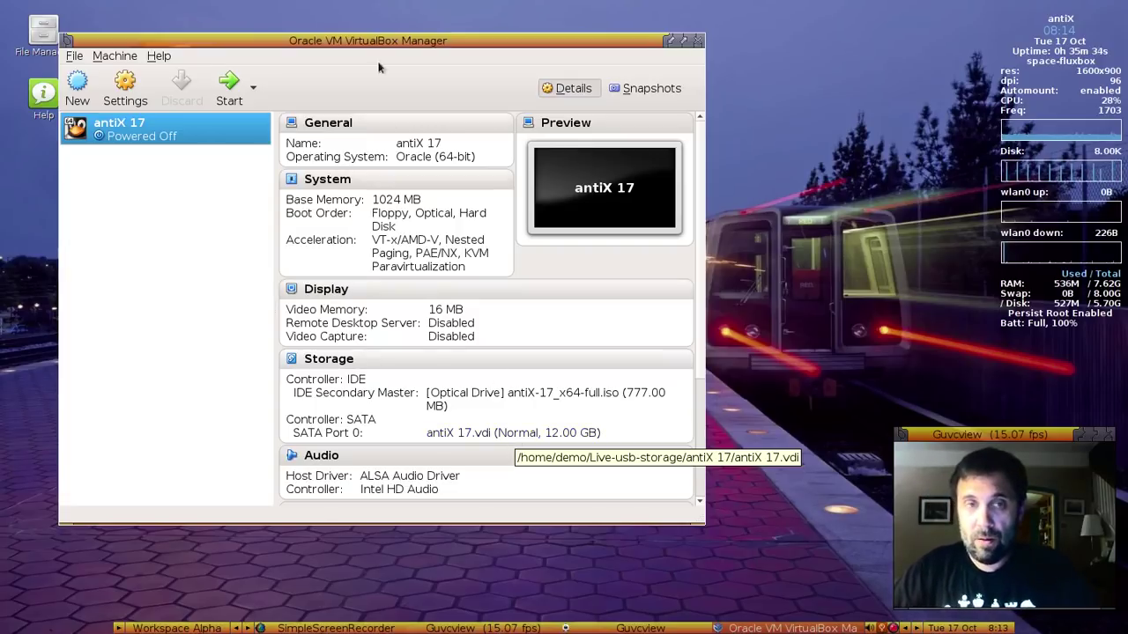
left_click(231, 81)
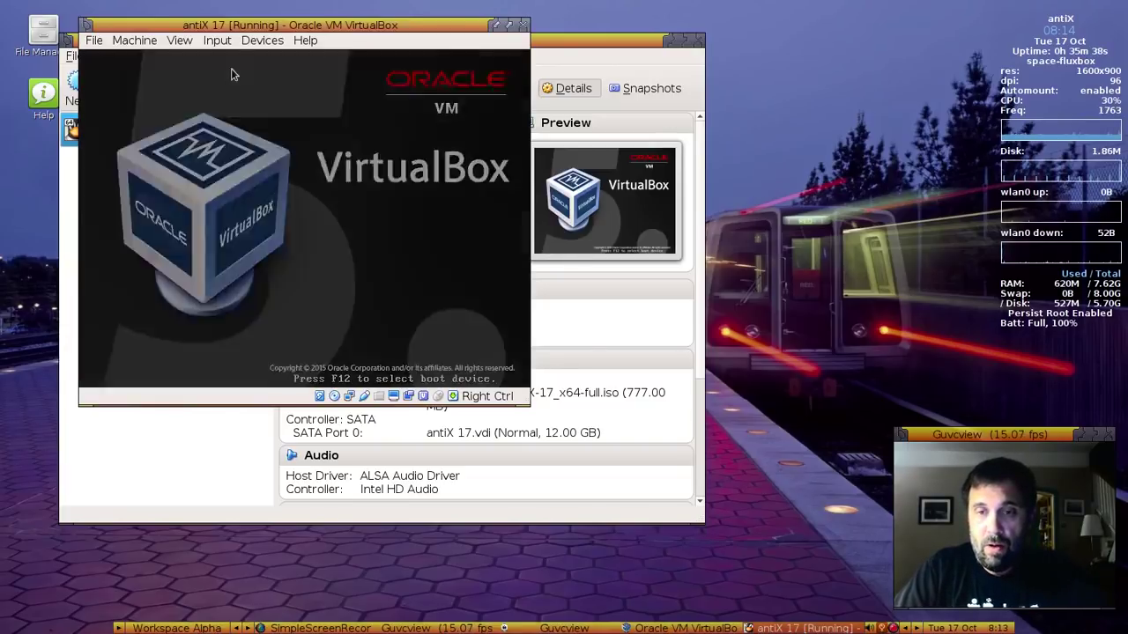
Review the live boot menu entries, including Safe Video Mode and Failsafe Boot, and return to the antiX-17.rc1 x64-full entry
key("Down")
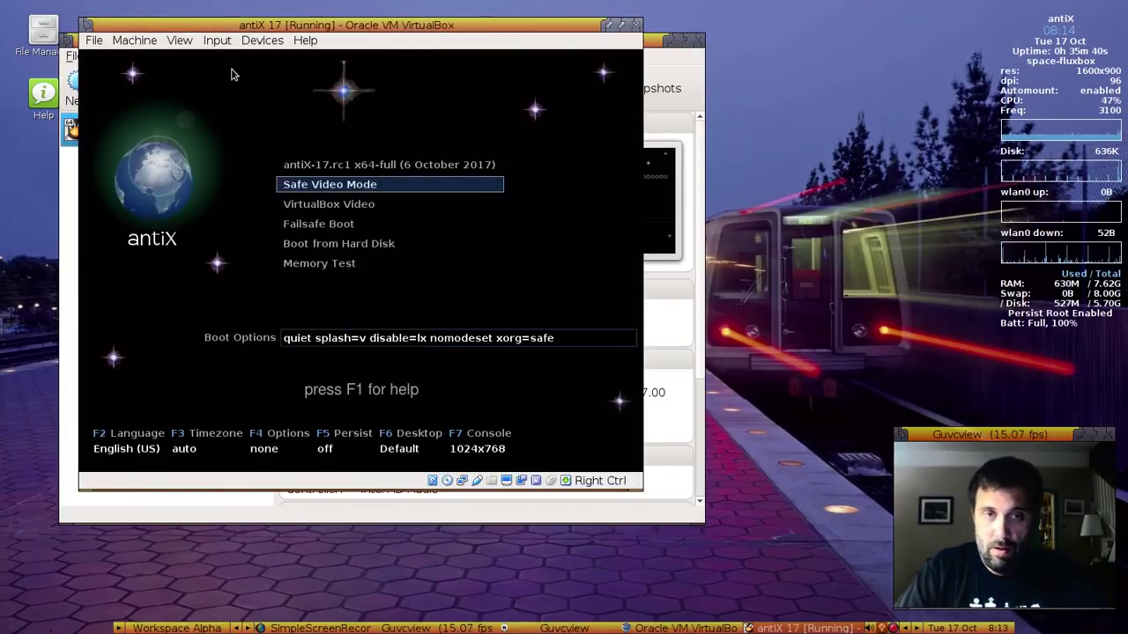
key("Up")
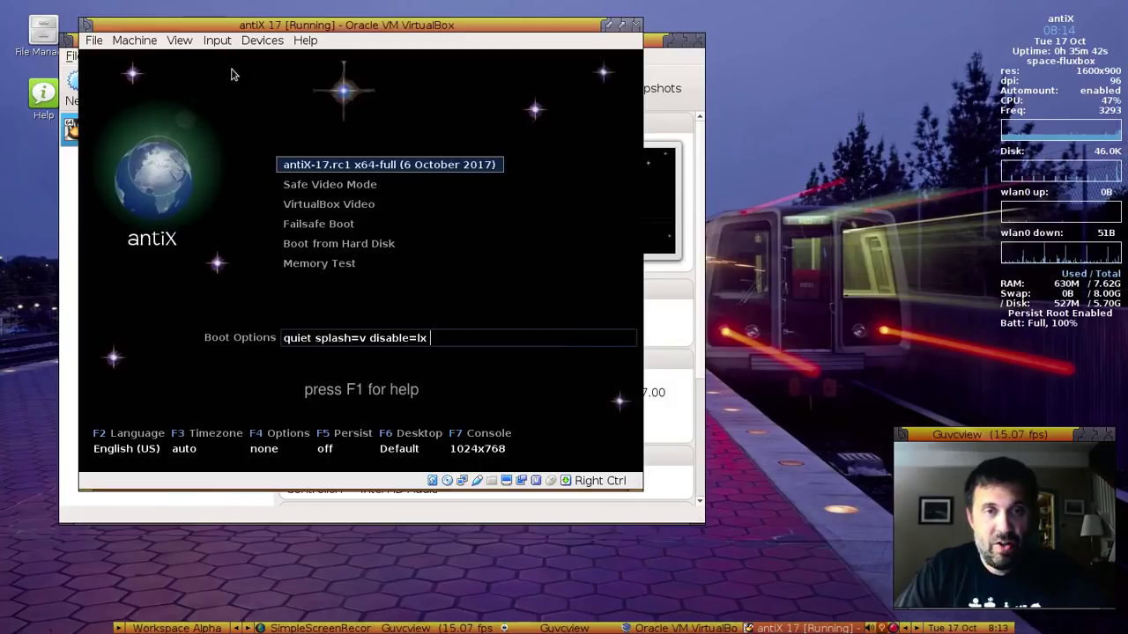
key("Down")
key("Up")
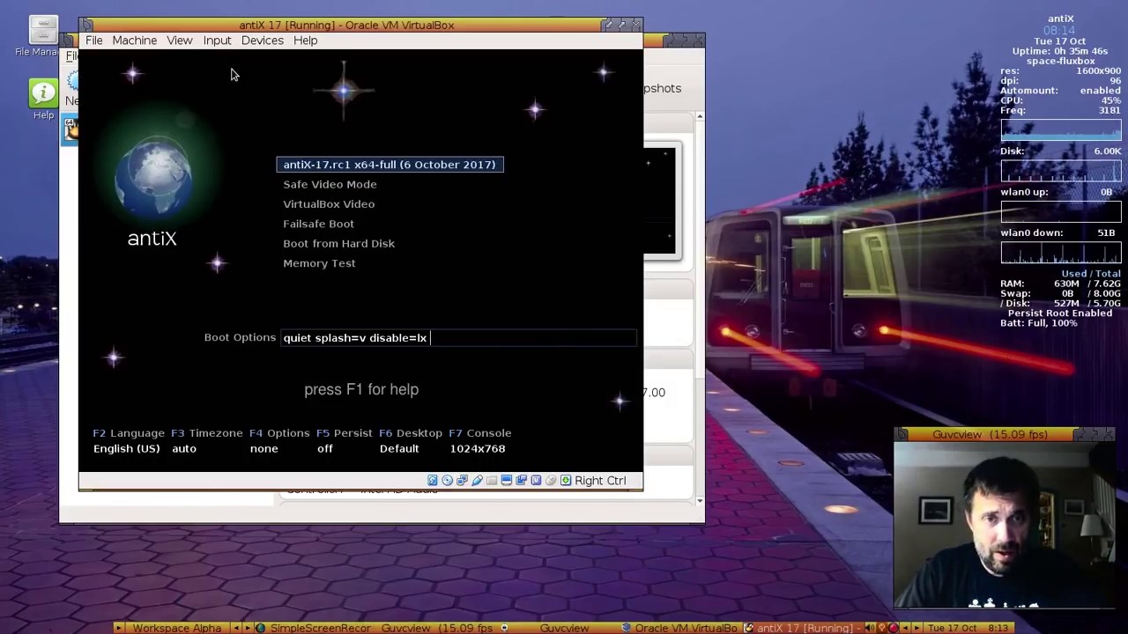
key("Down")
key("Down")
key("Down")
key("Down")
key("Down")
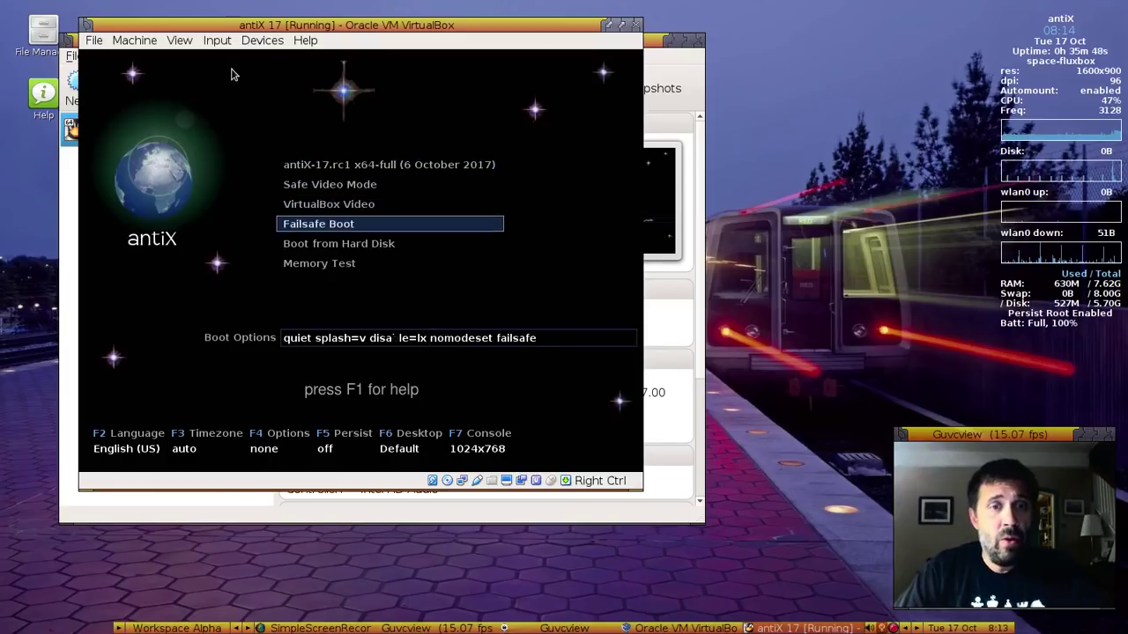
key("Up")
key("Up")
key("Up")
key("Up")
key("Up")
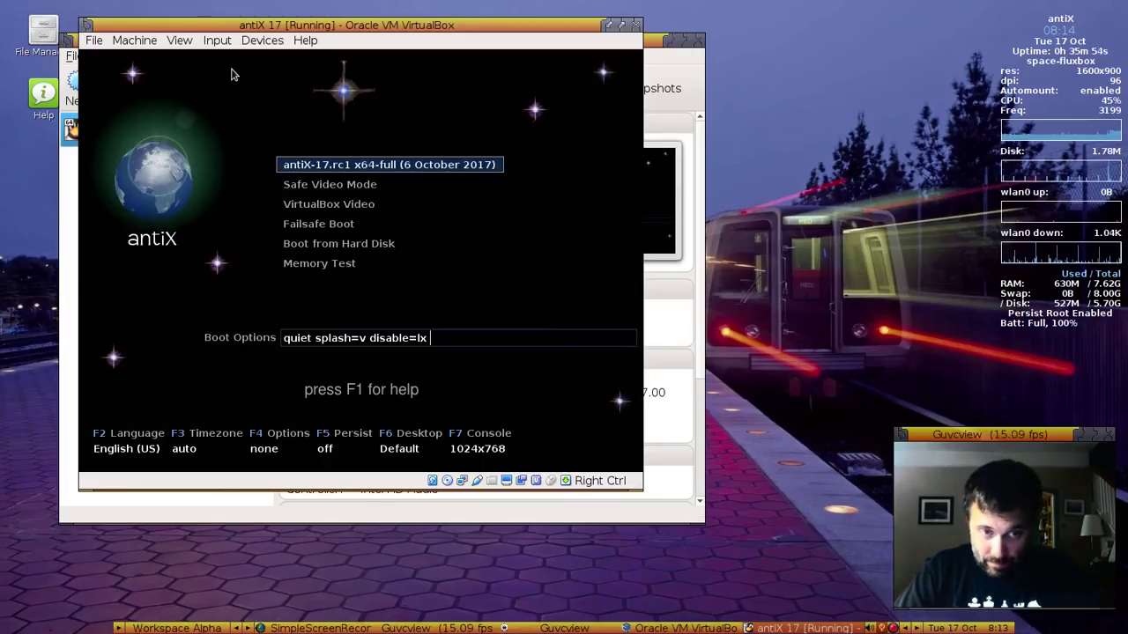
Open the additional boot options list and examine the entries from checkmd5 through the automount, hwclock, wicd and nowicd settings
key("F4")
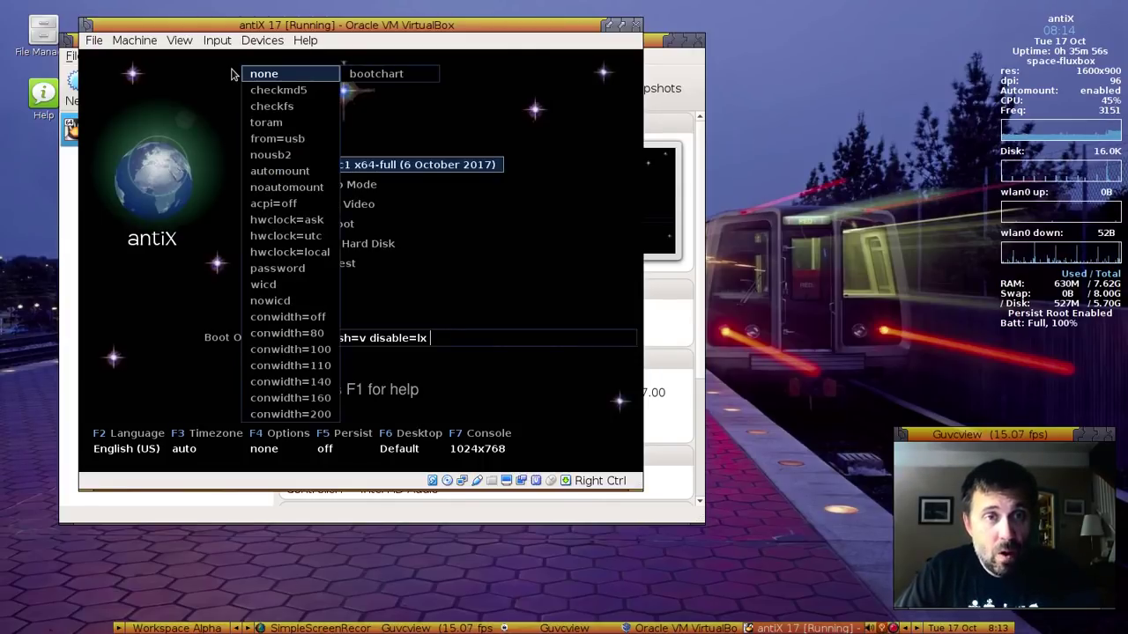
key("Down")
key("Down")
key("Down")
key("Down")
key("Down")
key("Down")
key("Down")
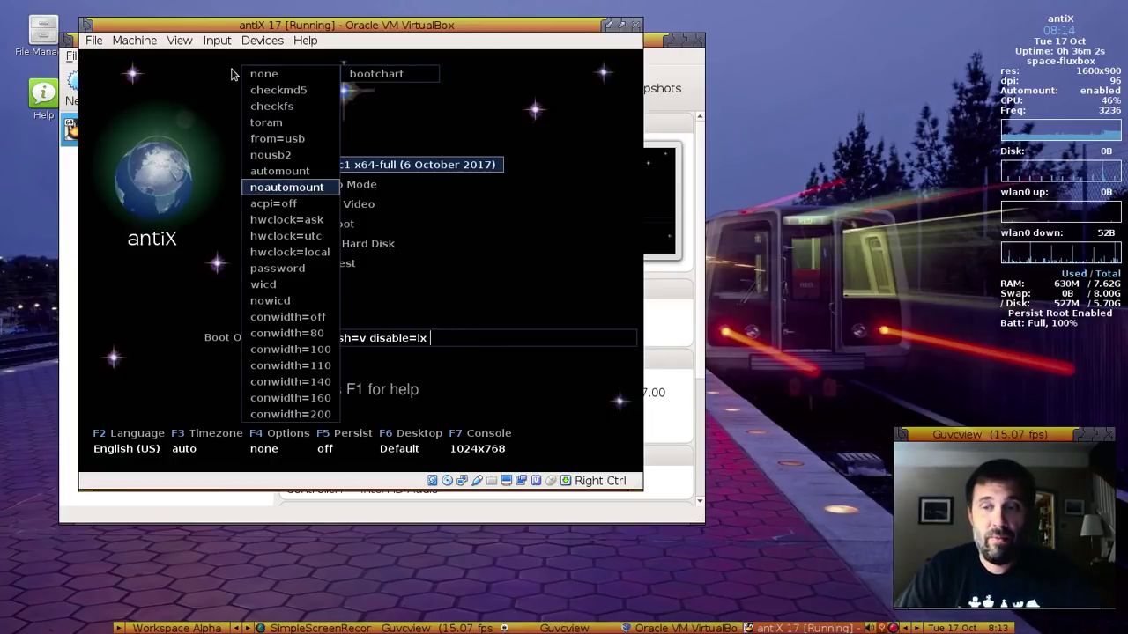
key("Down")
key("Down")
key("Down")
key("Down")
key("Down")
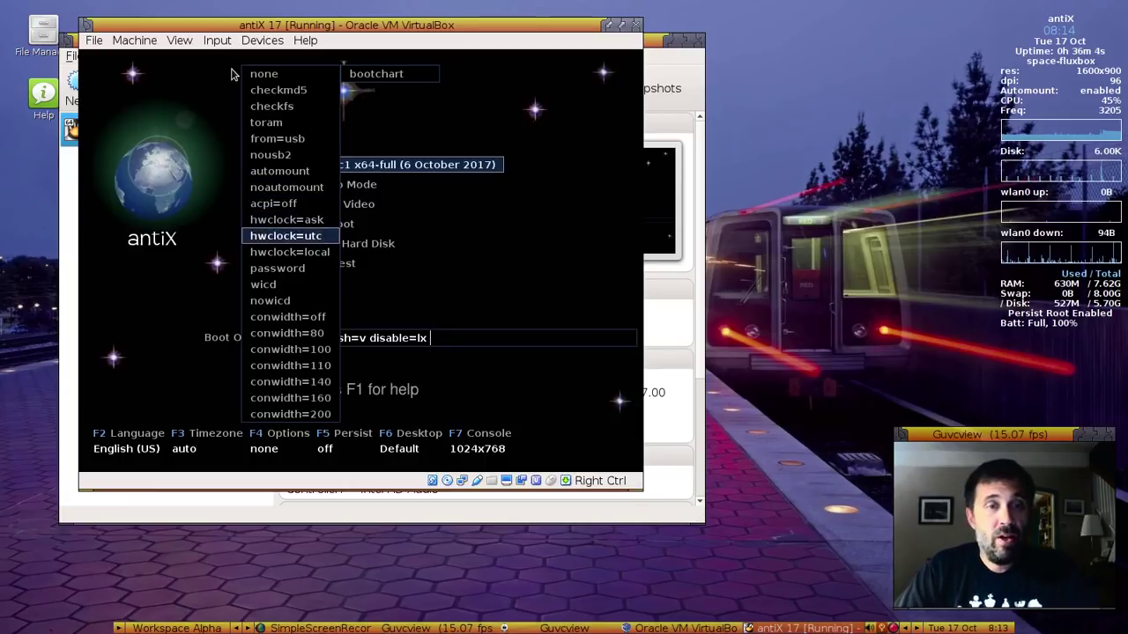
key("Down")
key("Down")
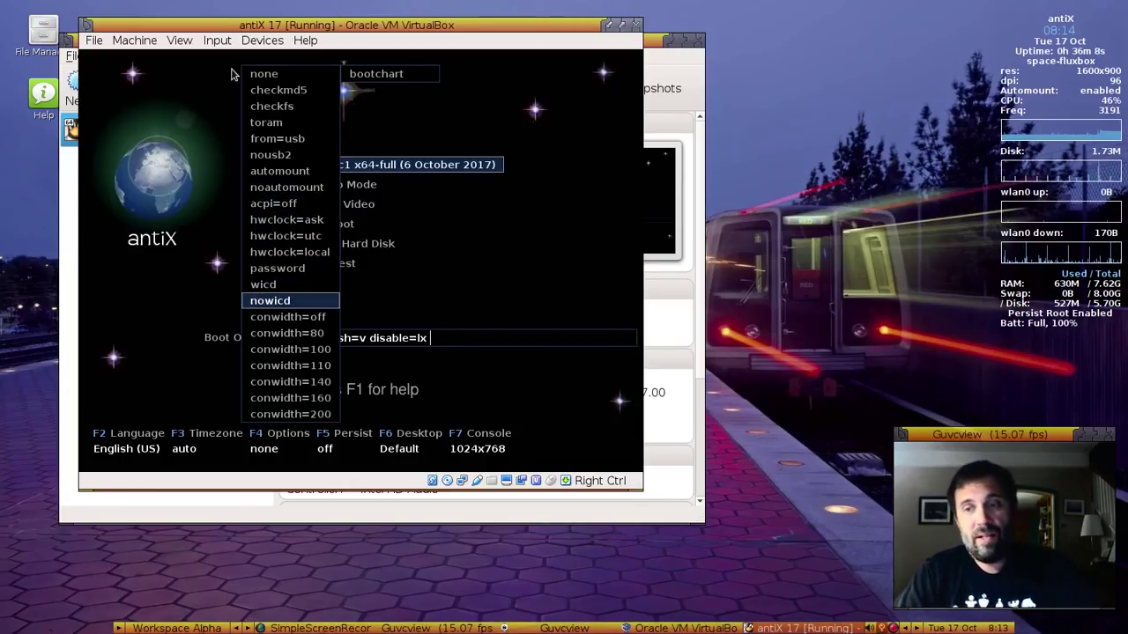
key("Up")
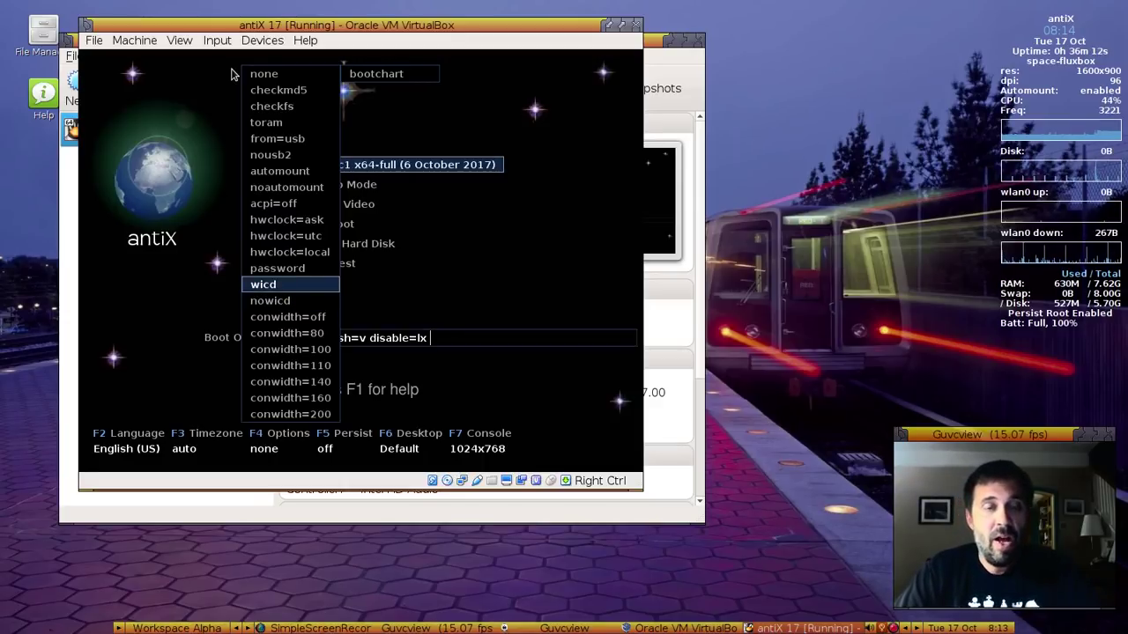
Examine the conwidth console width options, and close the boot options list without choosing one
key("Down")
key("Down")
key("Down")
key("Down")
key("Down")
key("Down")
key("Down")
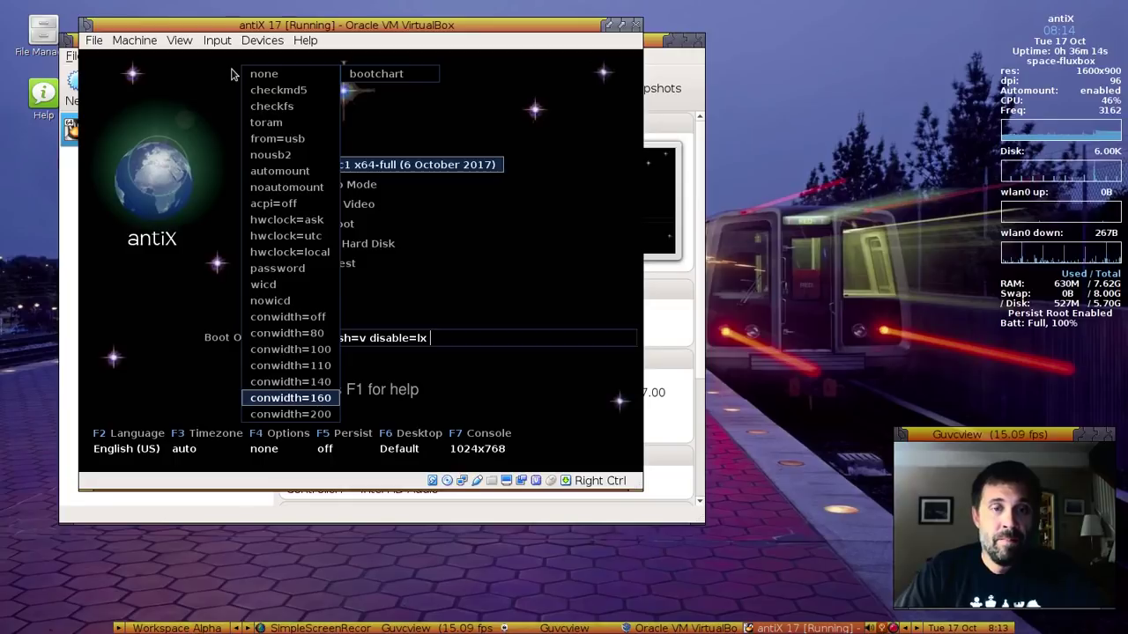
key("Up")
key("Up")
key("Up")
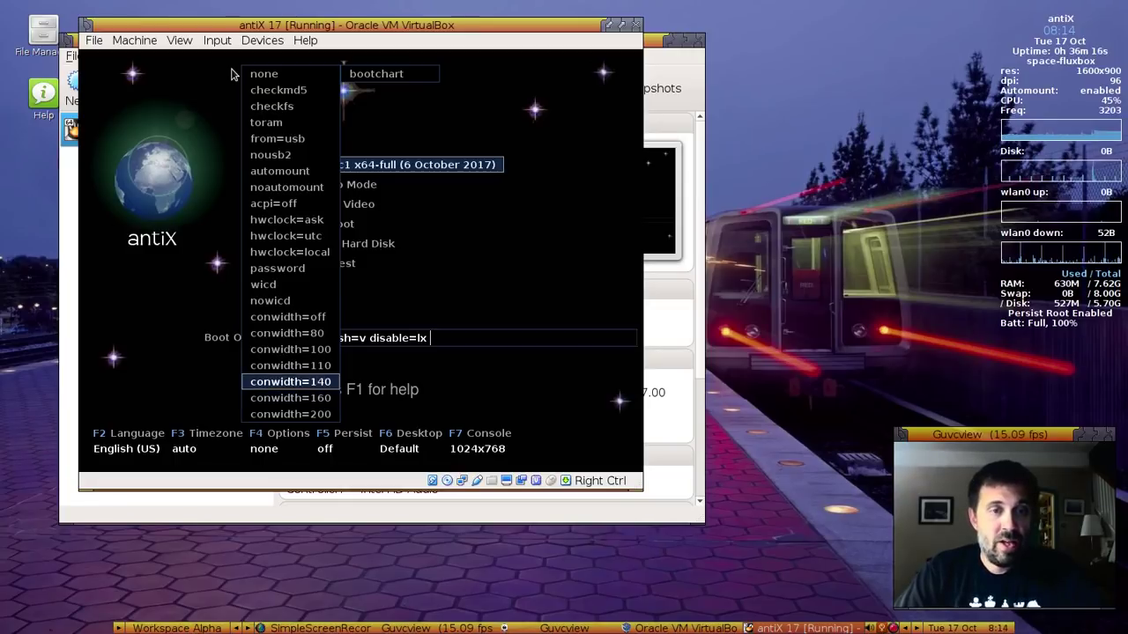
key("Down")
key("Down")
key("Down")
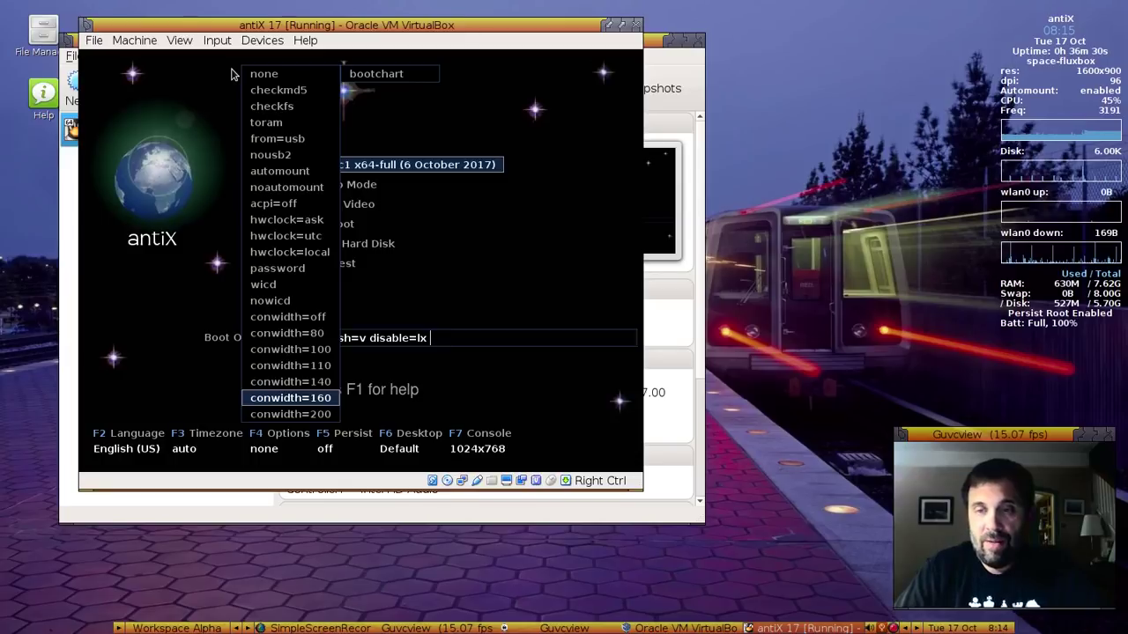
key("Up")
key("Up")
key("Up")
key("Up")
key("Up")
key("Up")
key("Up")
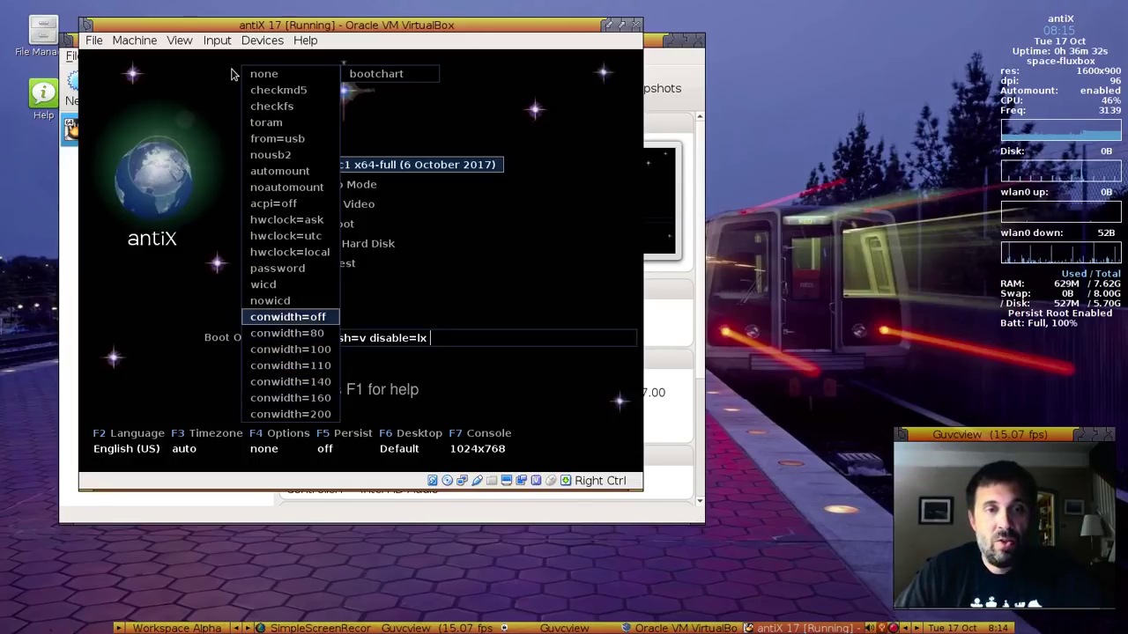
key("Up")
key("Escape")
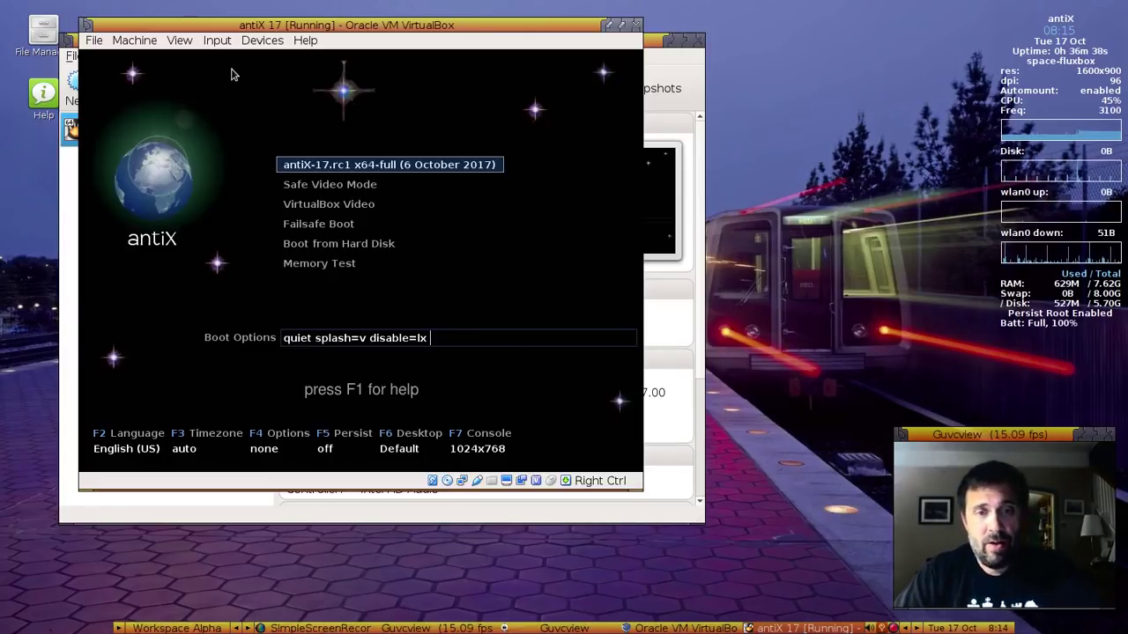
Review the available console resolutions in the boot menu and pick 1024x768
key("F7")
key("Down")
key("Down")
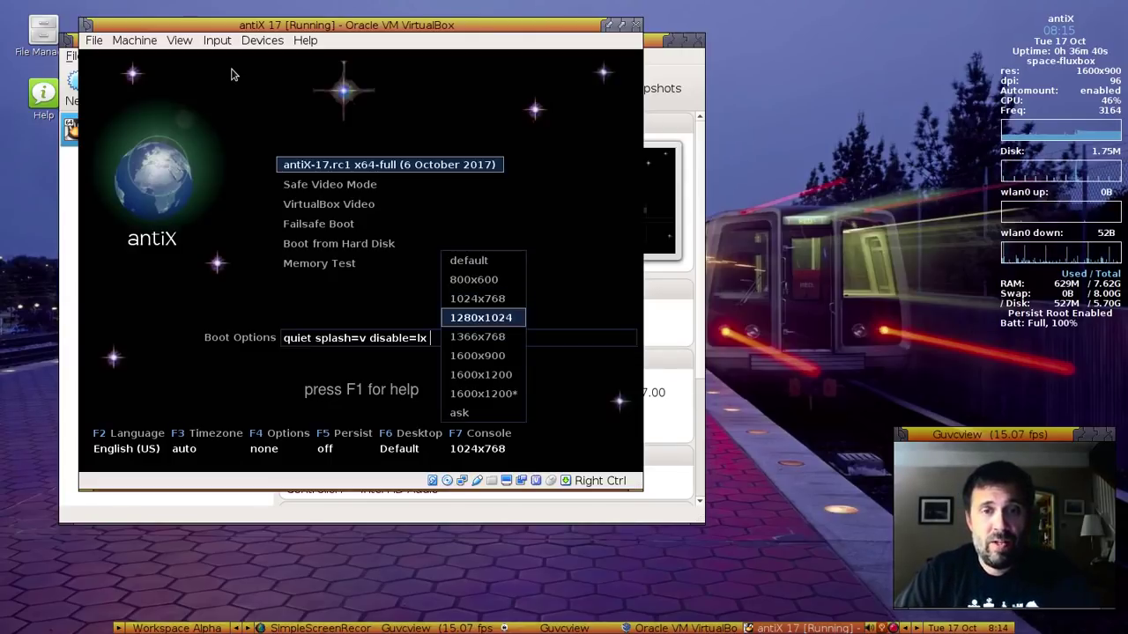
key("Down")
key("Down")
key("Down")
key("Up")
key("Up")
key("Up")
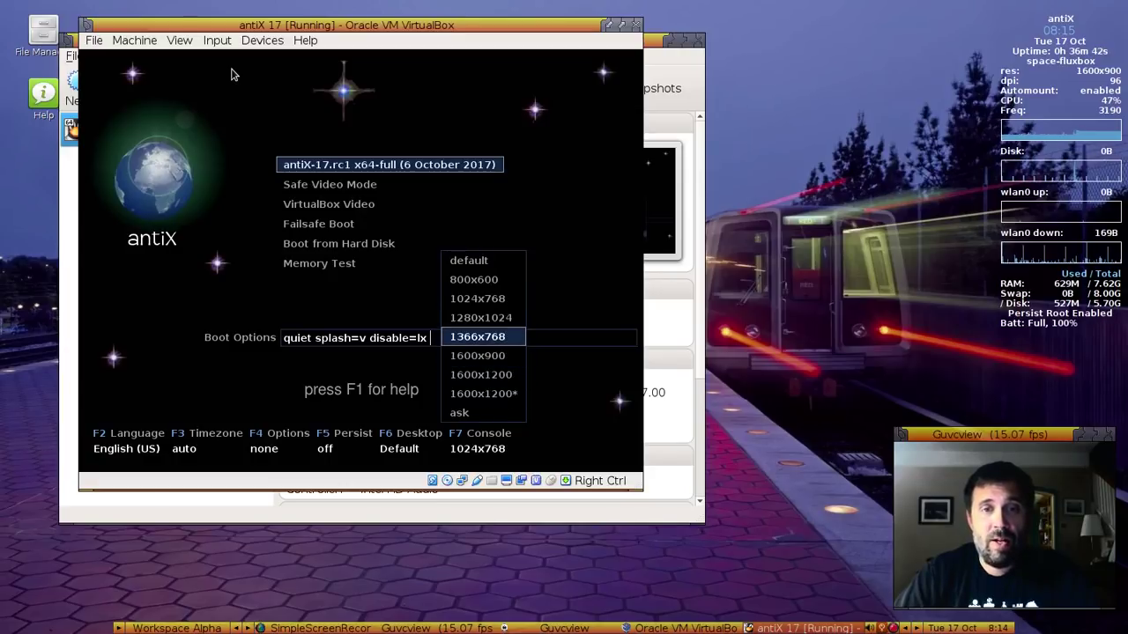
key("Up")
key("Up")
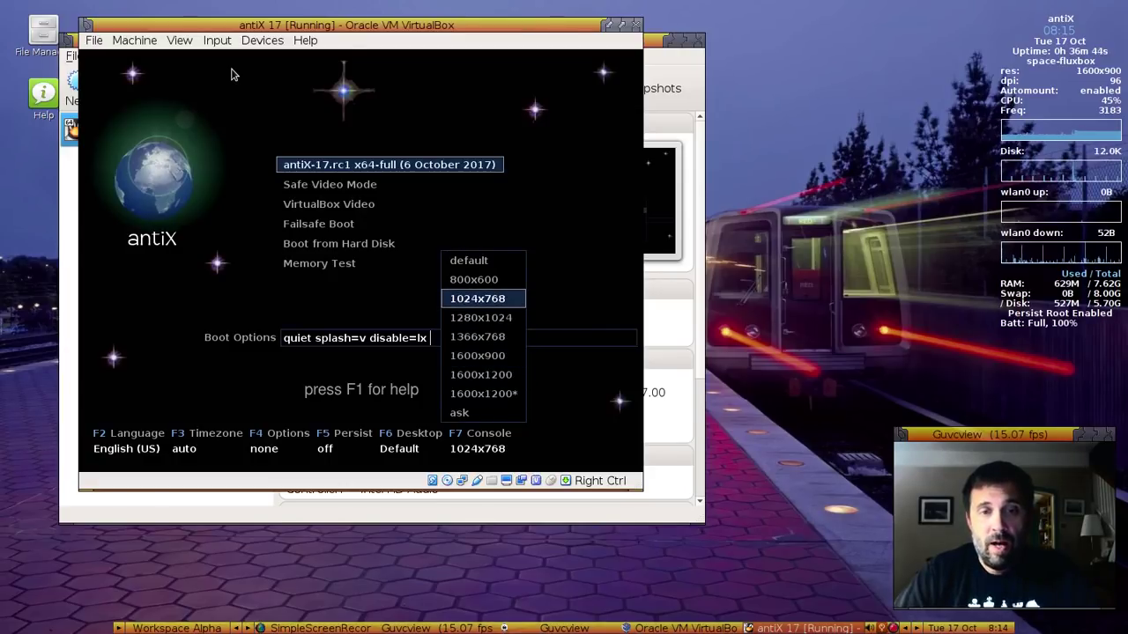
key("Return")
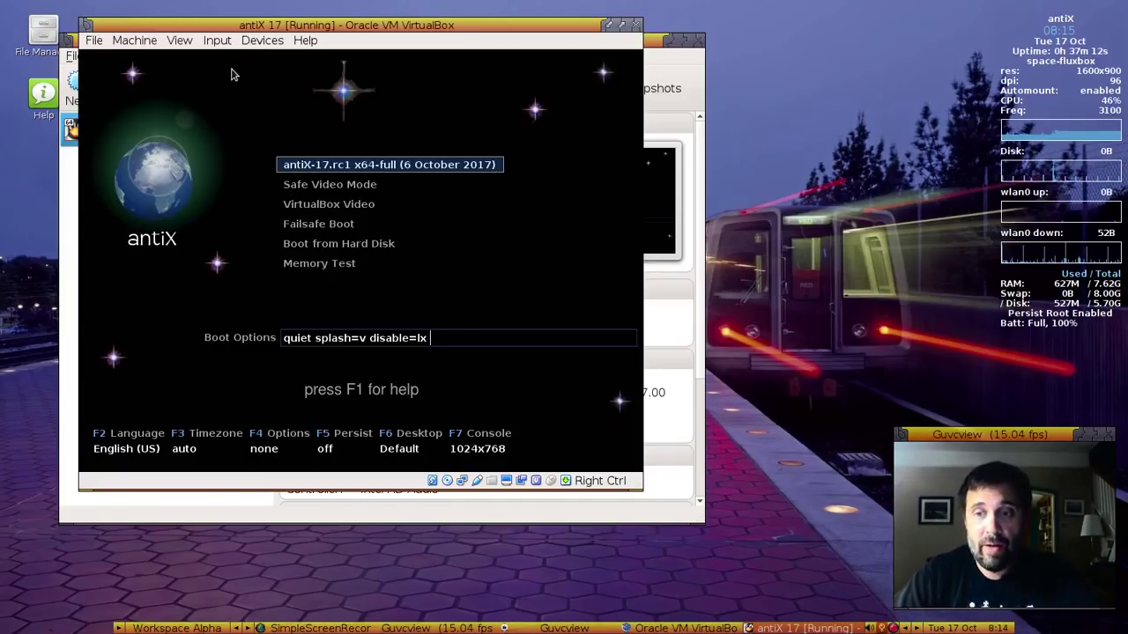
Boot the antiX-17.rc1 x64-full entry to the text console login
key("Down")
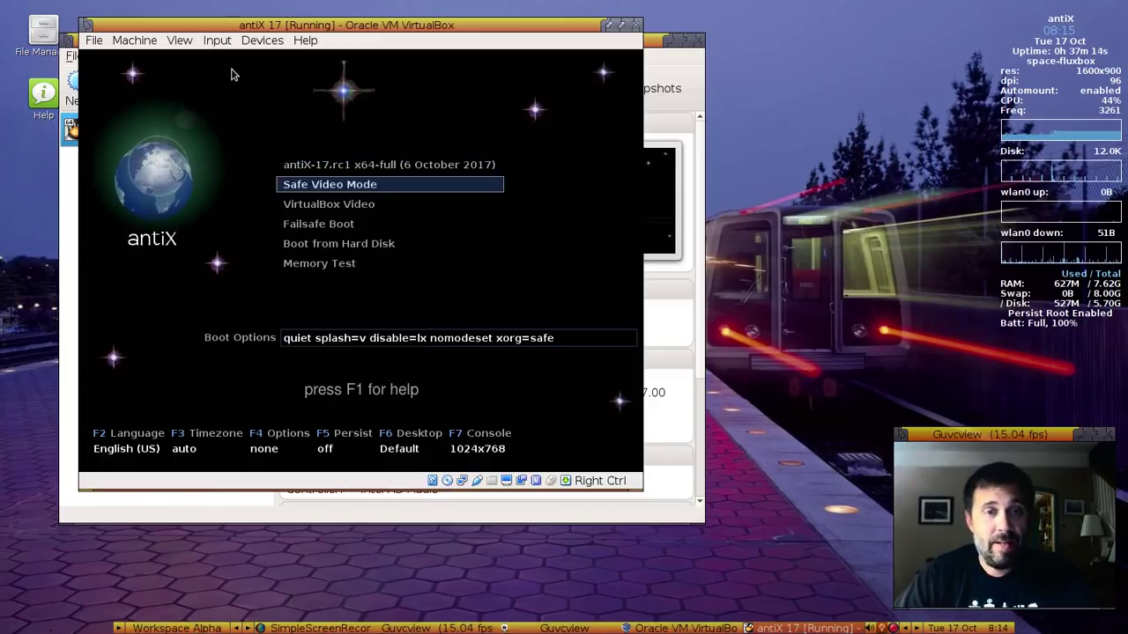
key("Down")
key("Up")
key("Up")
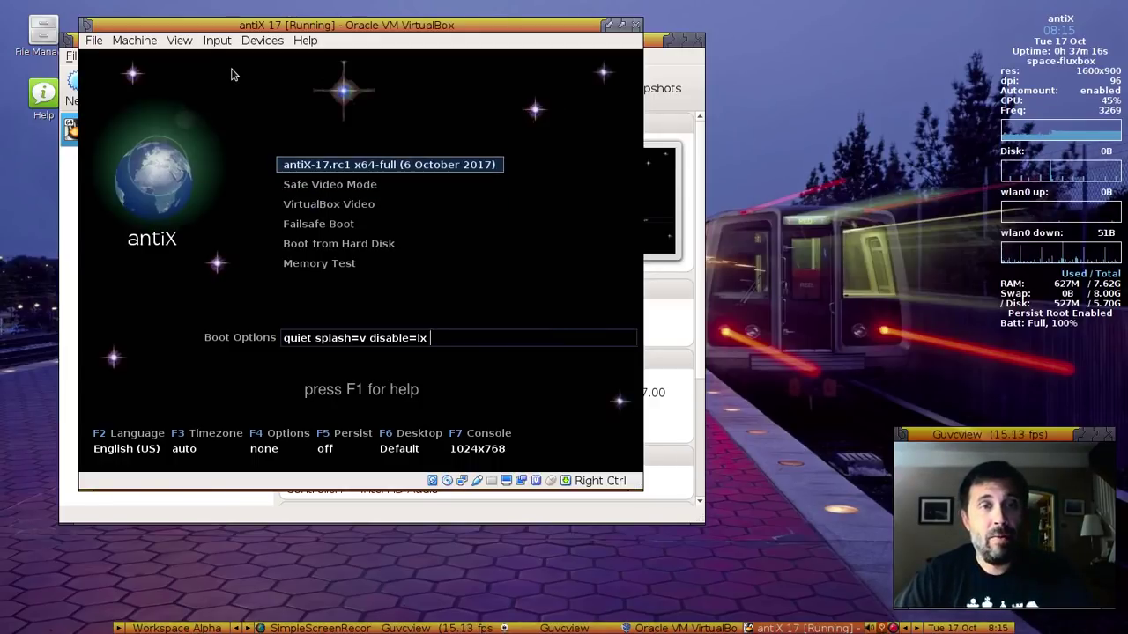
key("Return")
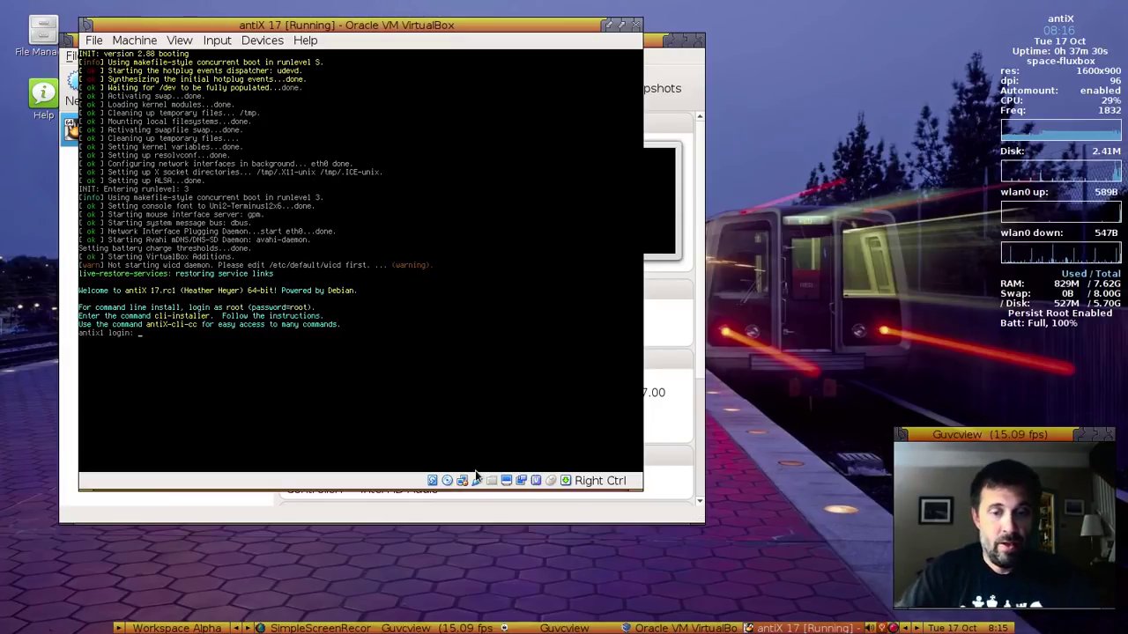
Log in with the live demo account and its password, and launch the command-line control centre with antiX-cli-cc
type("demo")
key("Return")
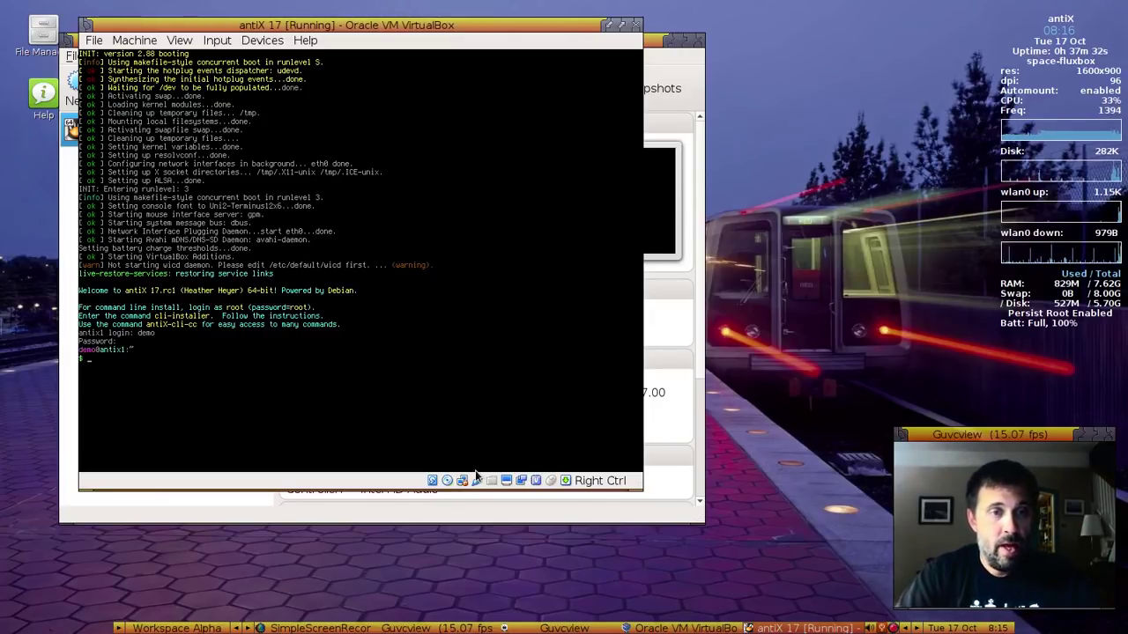
type("antiX")
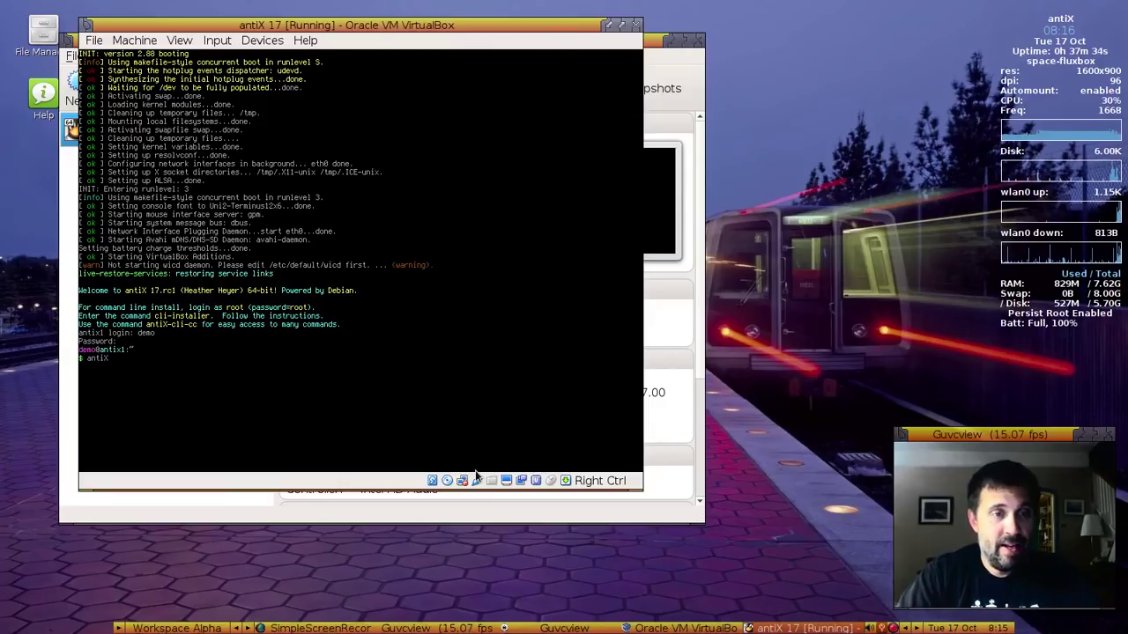
type("-clie")
type("c")
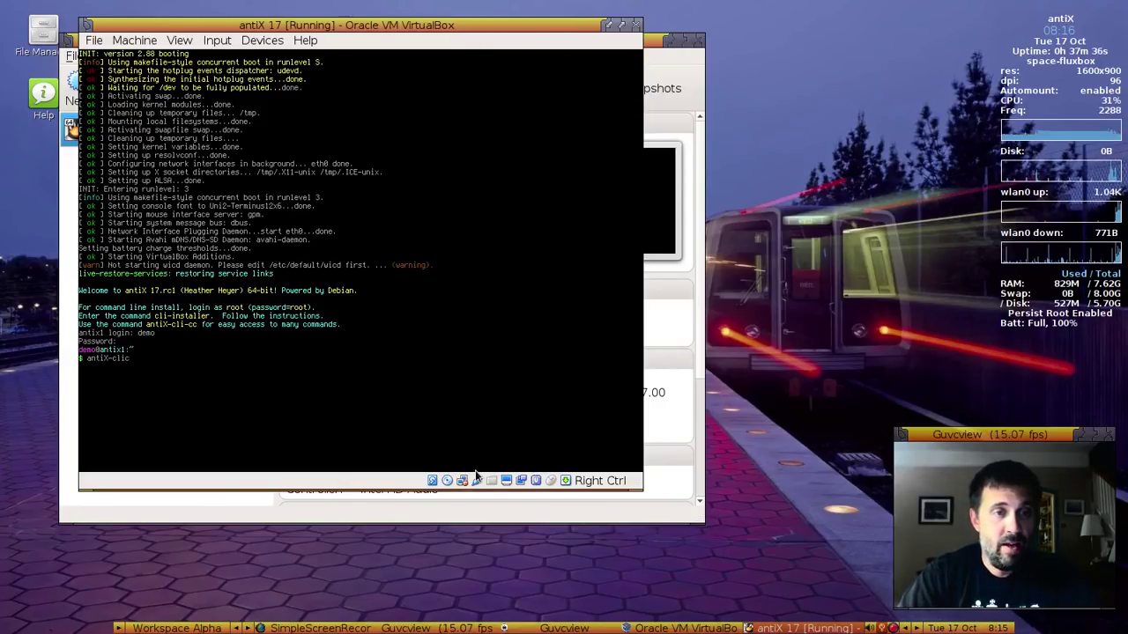
type("c")
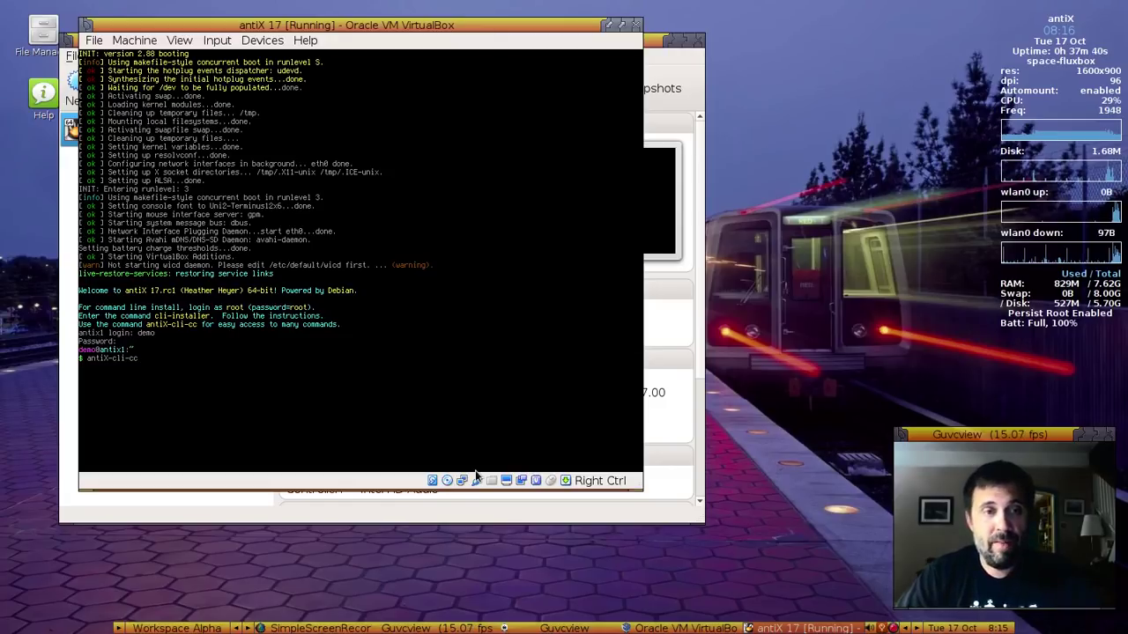
key("Return")
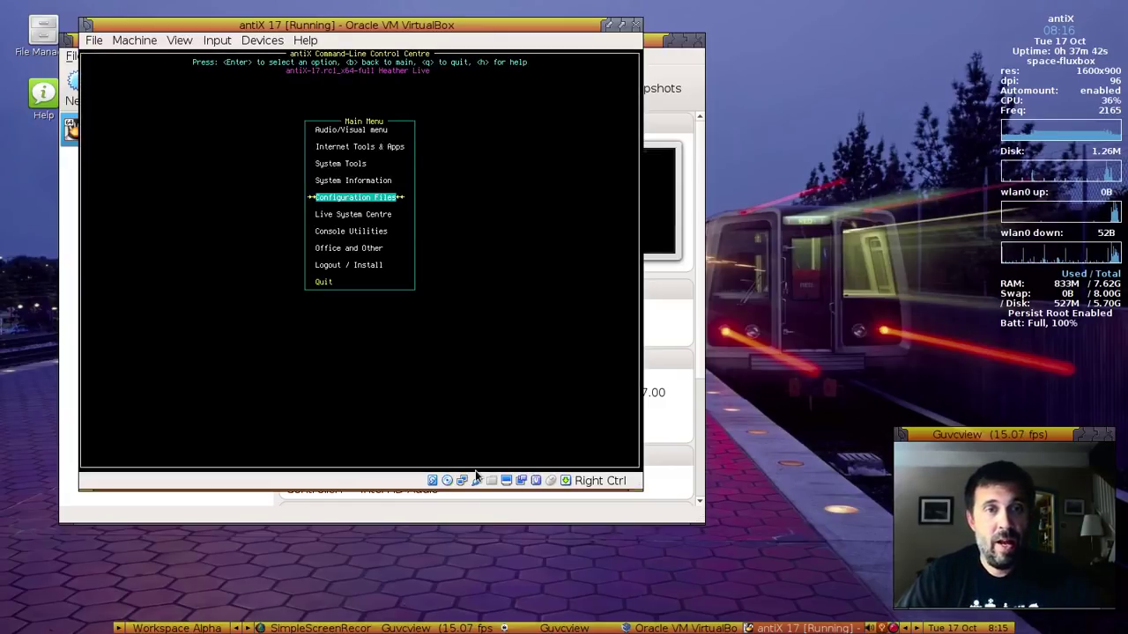
Open the Audio/Visual menu from the command-line control centre's main menu
key("Up")
key("Up")
key("Up")
key("Up")
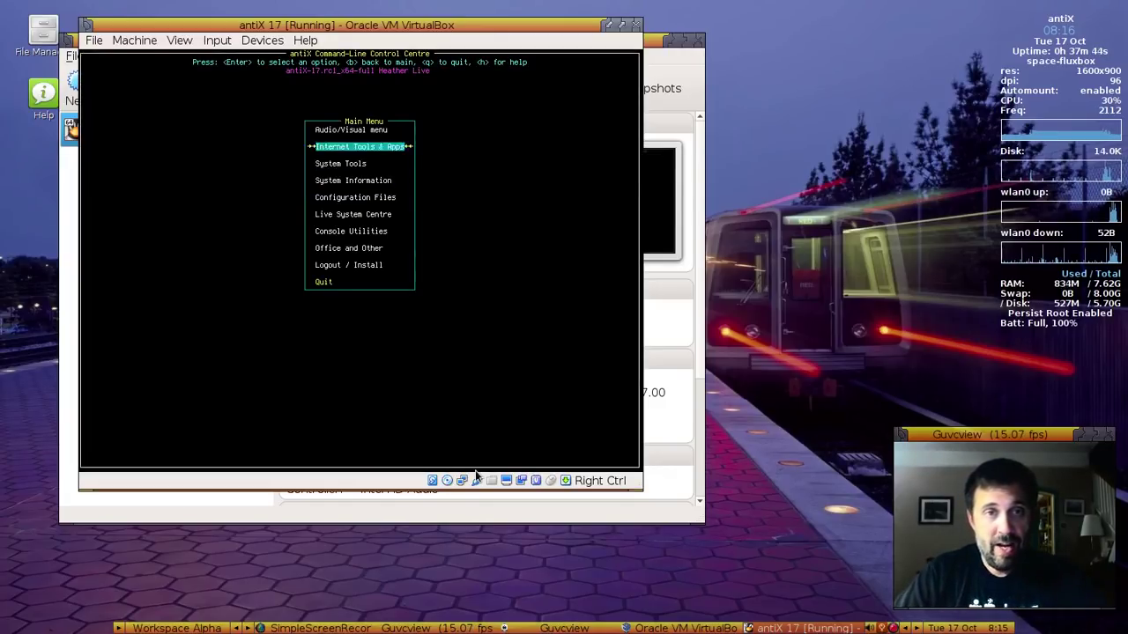
key("Return")
Examine the Audio/Visual commands, including the mpv, mpsyt, pmrp and mocp players and the sound card selection
key("Down")
key("Down")
key("Down")
key("Down")
key("Down")
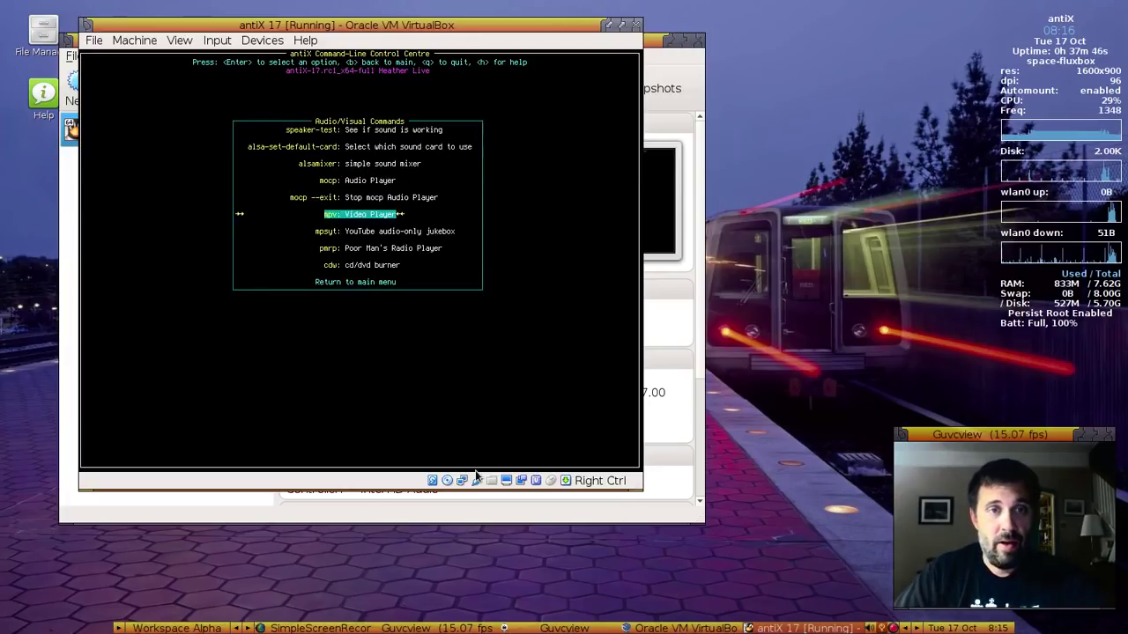
key("Up")
key("Up")
key("Up")
key("Up")
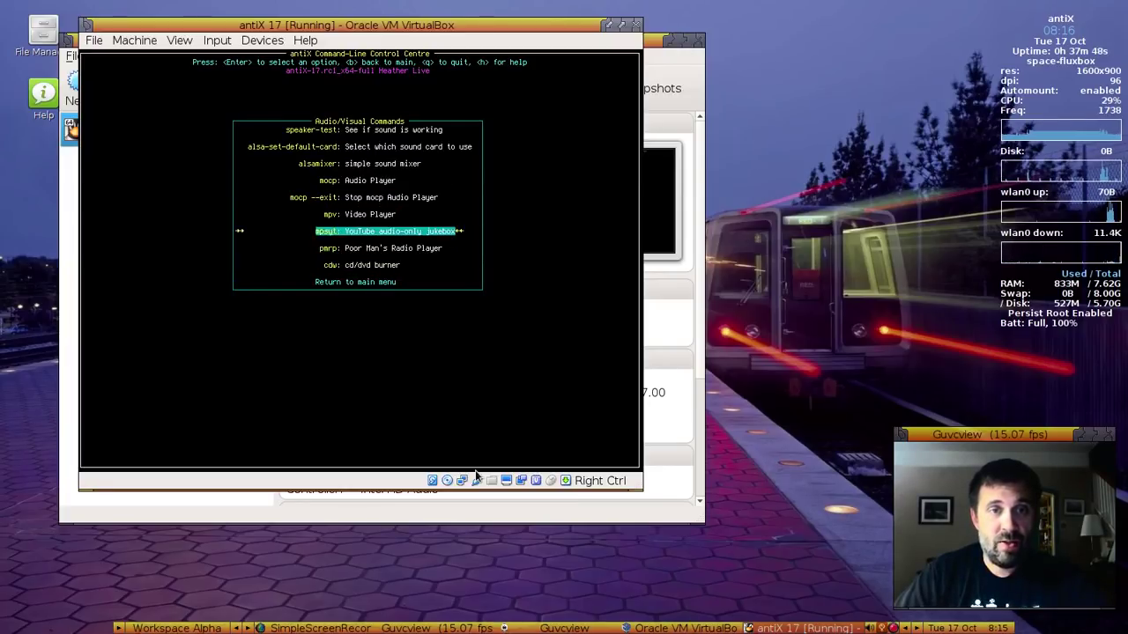
key("Down")
key("Down")
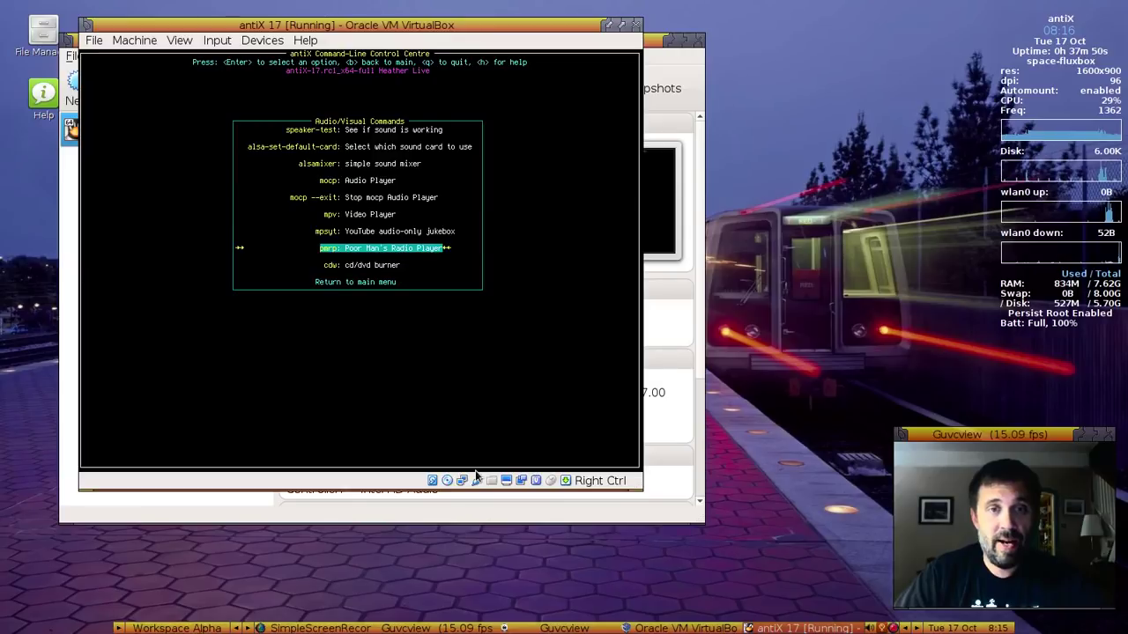
key("Up")
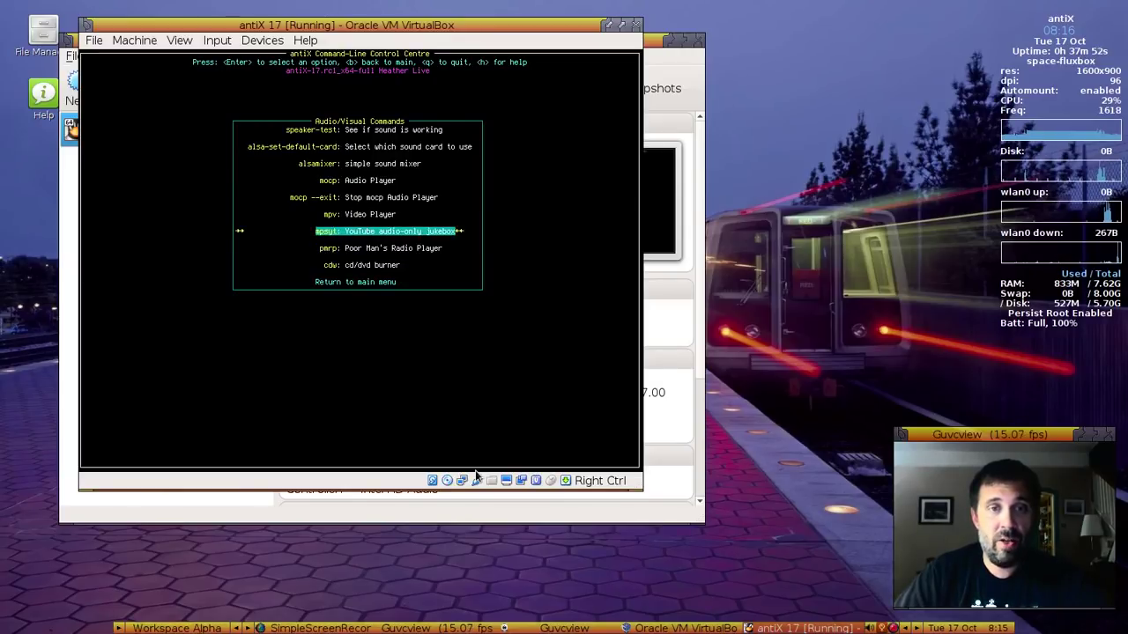
key("Up")
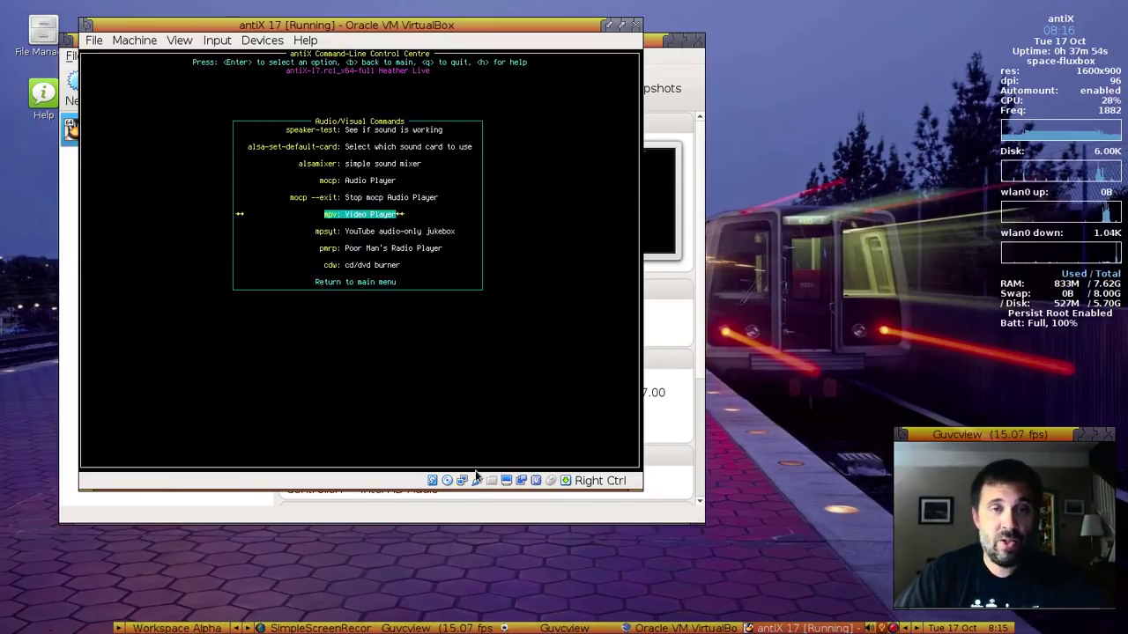
key("Up")
key("Up")
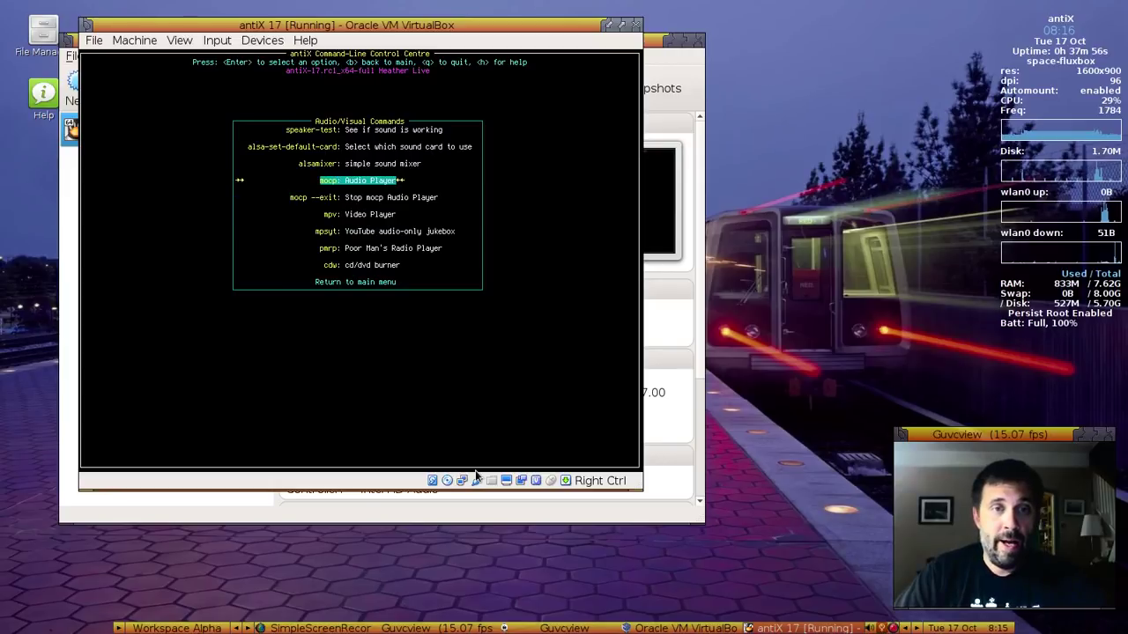
key("Up")
key("Up")
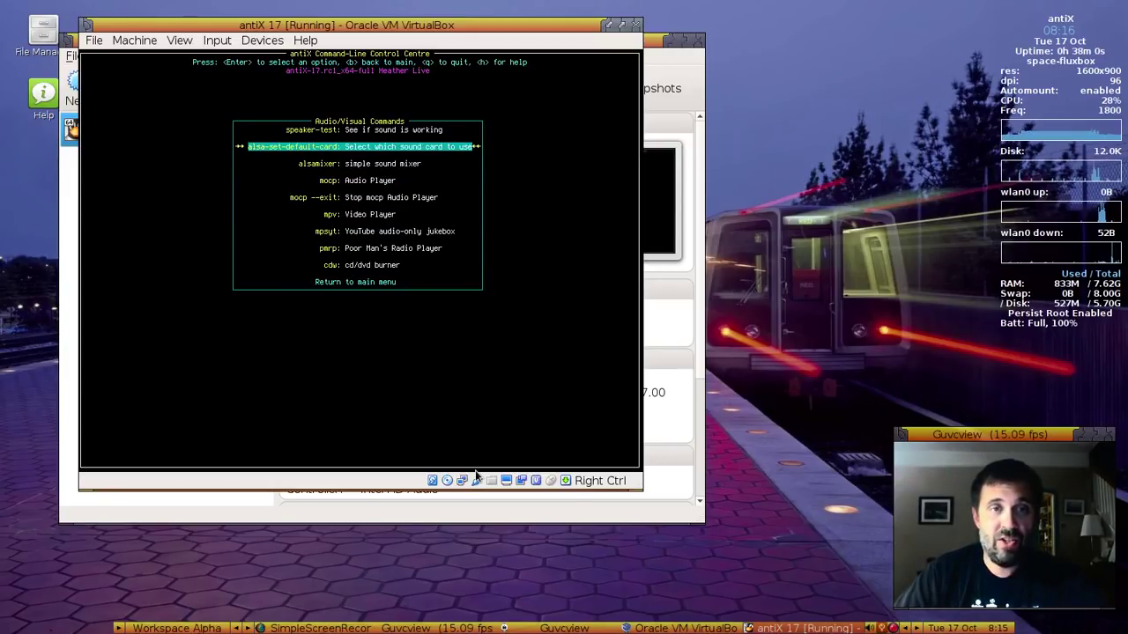
Examine the remaining Audio/Visual commands through to the cdw cd/dvd burner
key("Up")
key("Down")
key("Down")
key("Down")
key("Down")
key("Down")
key("Down")
key("Down")
key("Down")
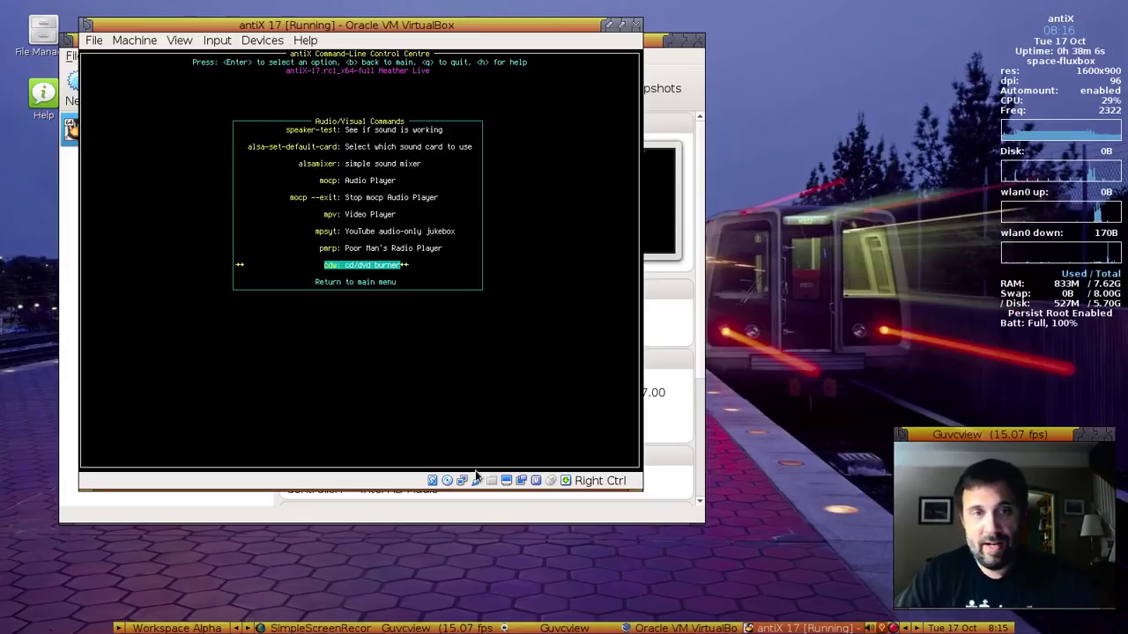
Return to the main menu and open Internet Tools & Apps
key("b")
key("Down")
key("Down")
key("Up")
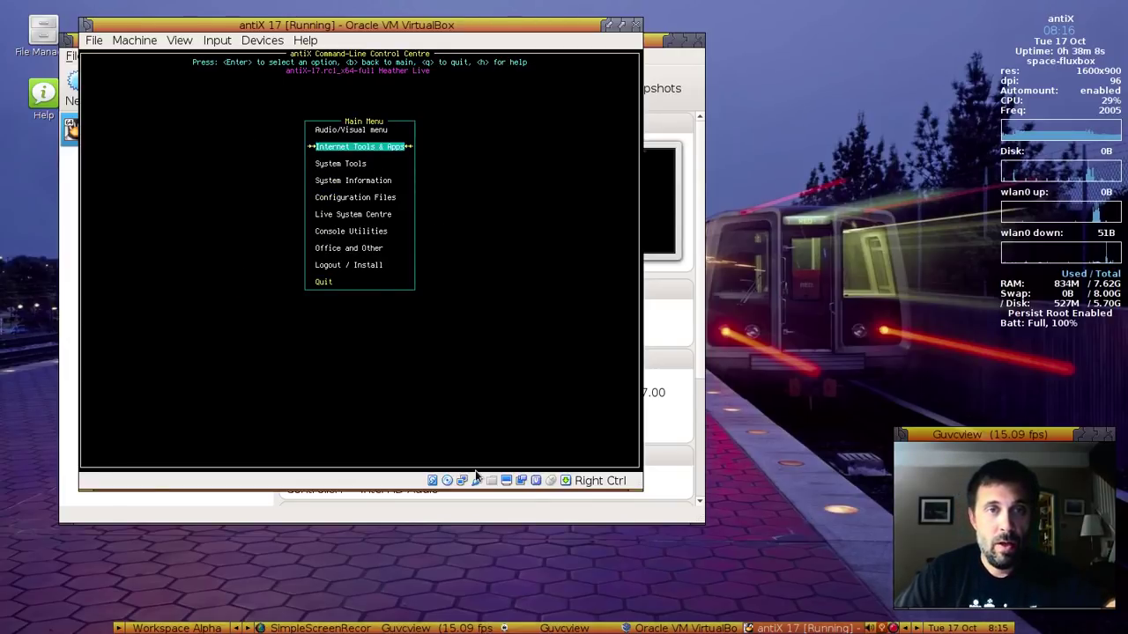
key("Return")
Examine the Internet Applications, including the newsbeuter feed reader, the links2 and elinks browsers and the curl weather forecast
key("Down")
key("Down")
key("Down")
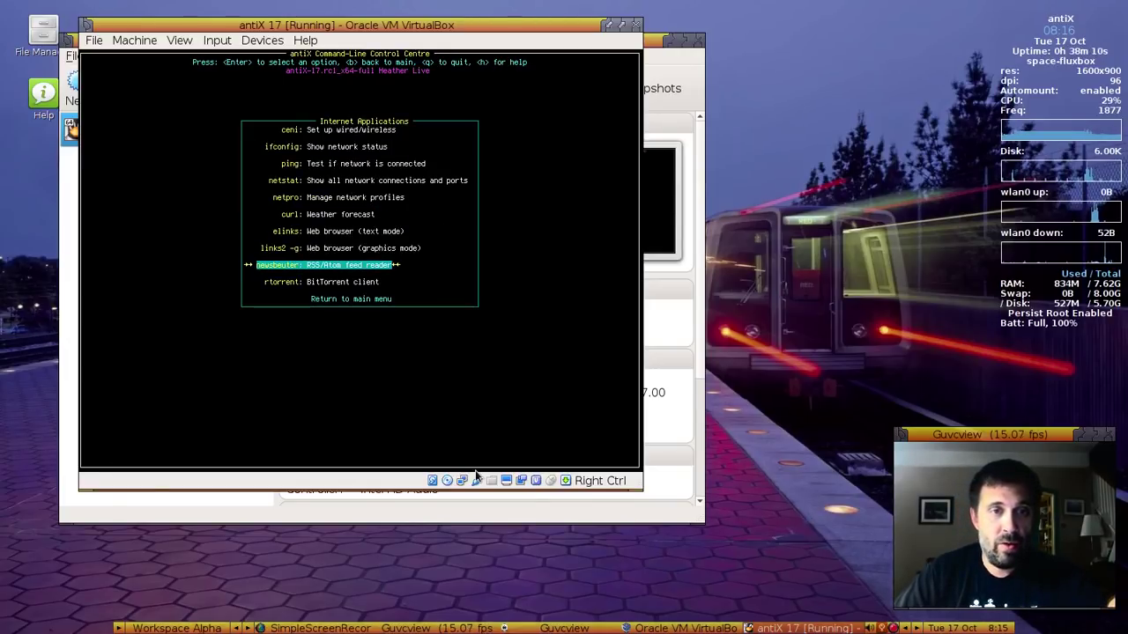
key("Up")
key("Down")
key("Up")
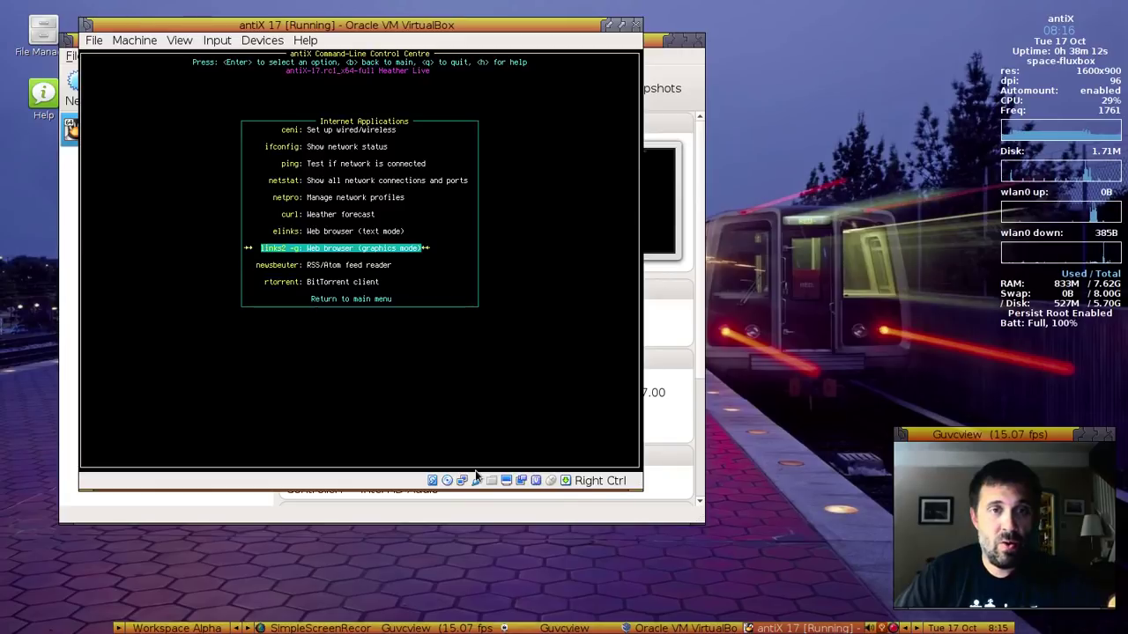
key("Up")
key("Up")
key("Up")
key("Down")
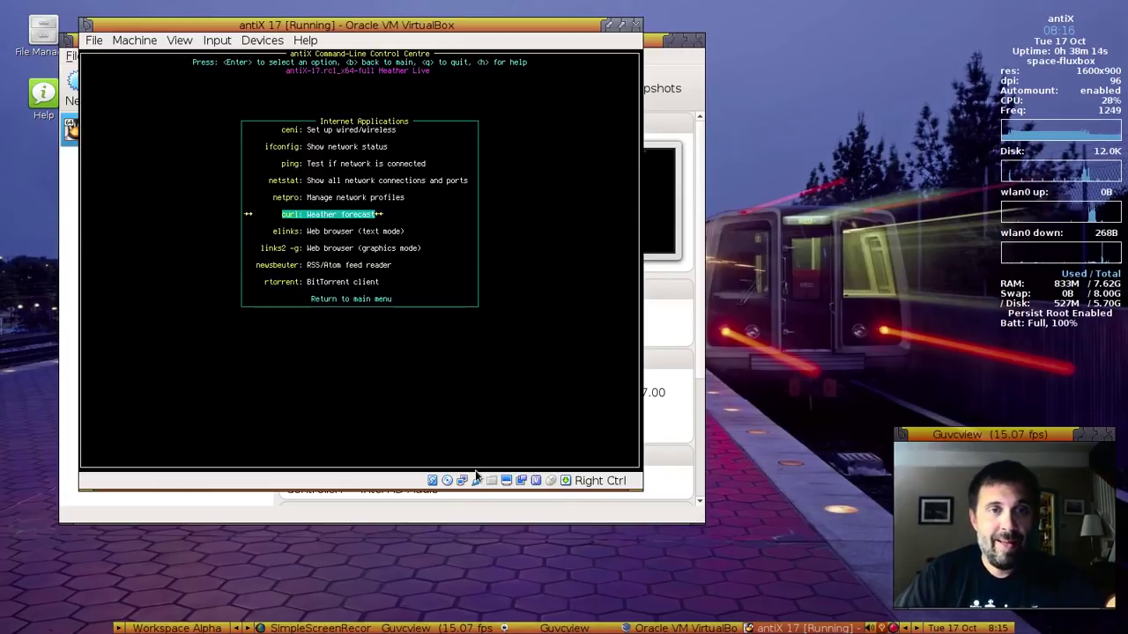
key("Down")
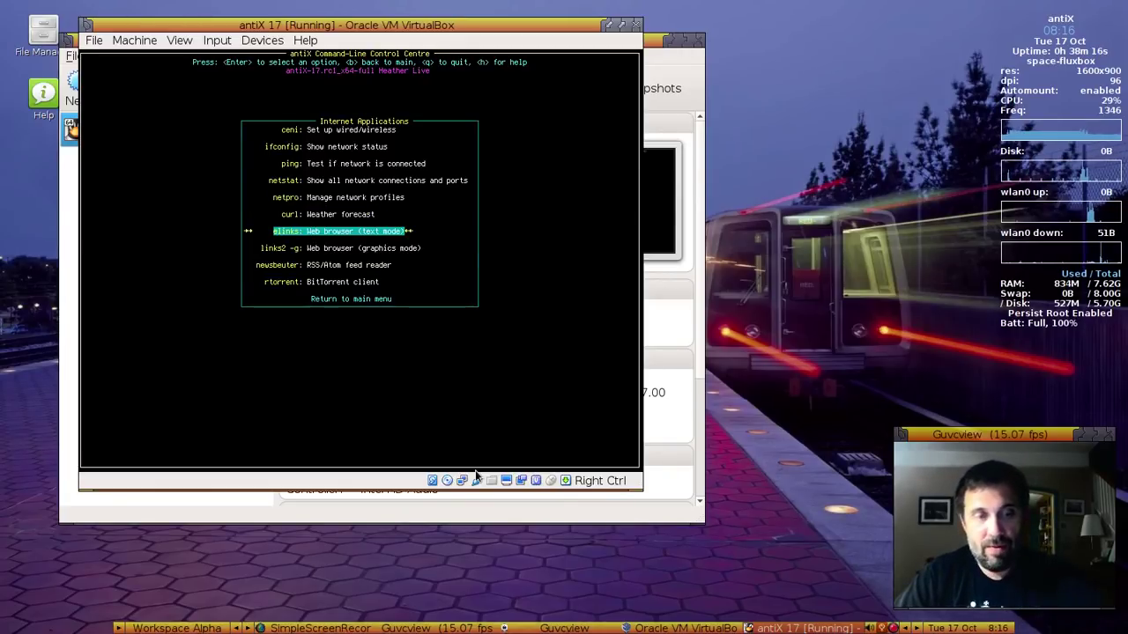
Go back to the main menu and open System Tools
key("b")
key("Down")
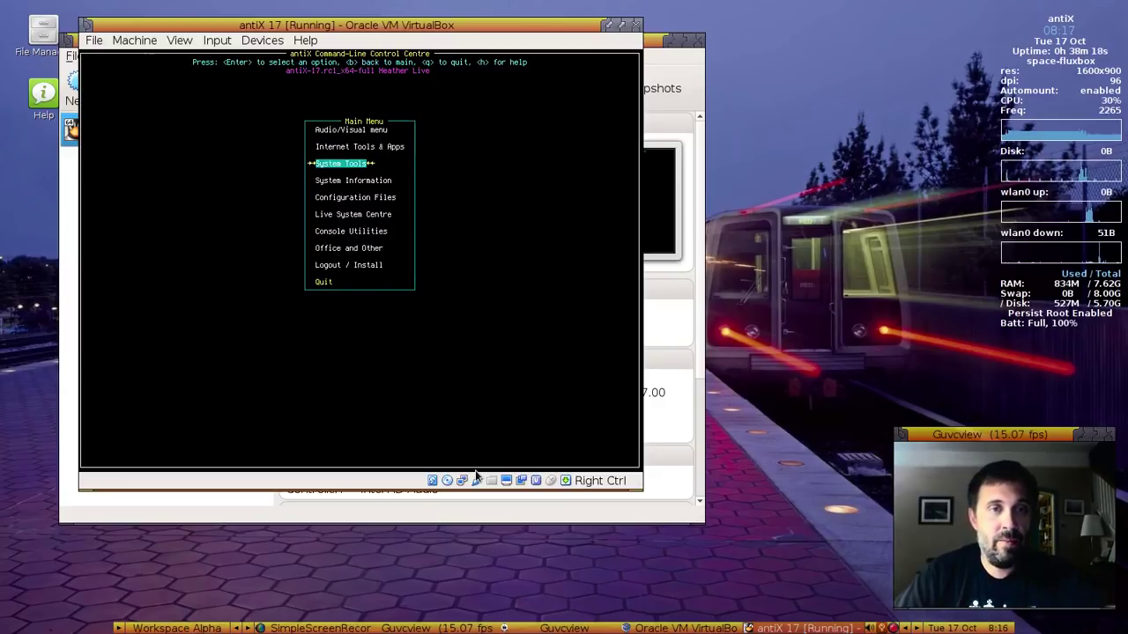
key("Down")
key("Up")
key("Return")
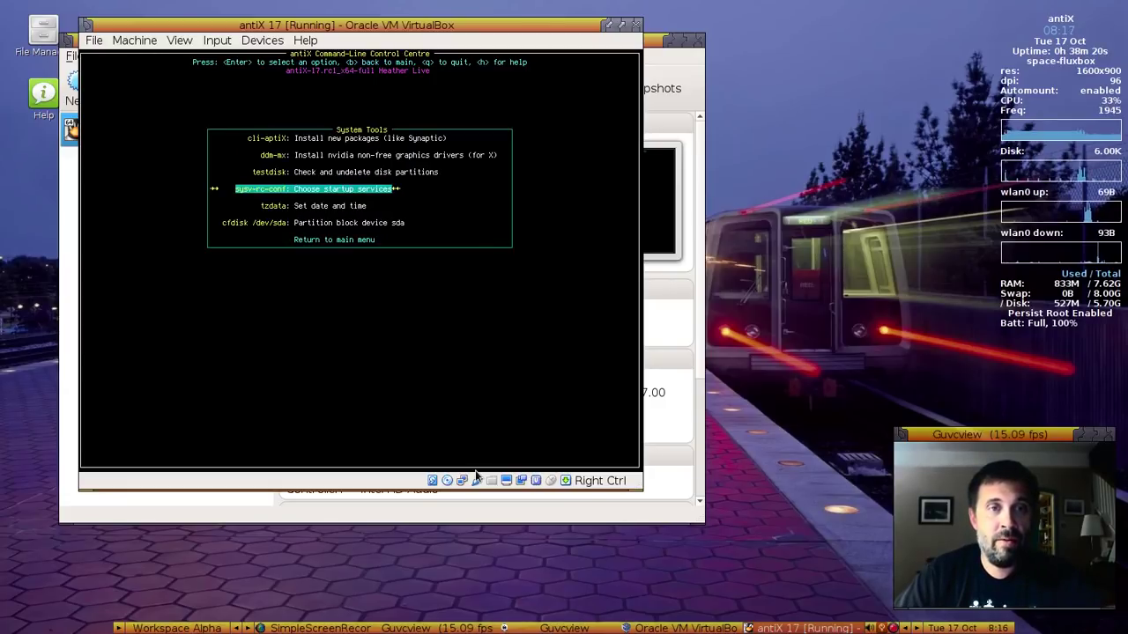
Examine the System Tools, including cli-aptiX package installation, ddm-mx nvidia drivers, testdisk, startup services and date and time
key("Up")
key("Up")
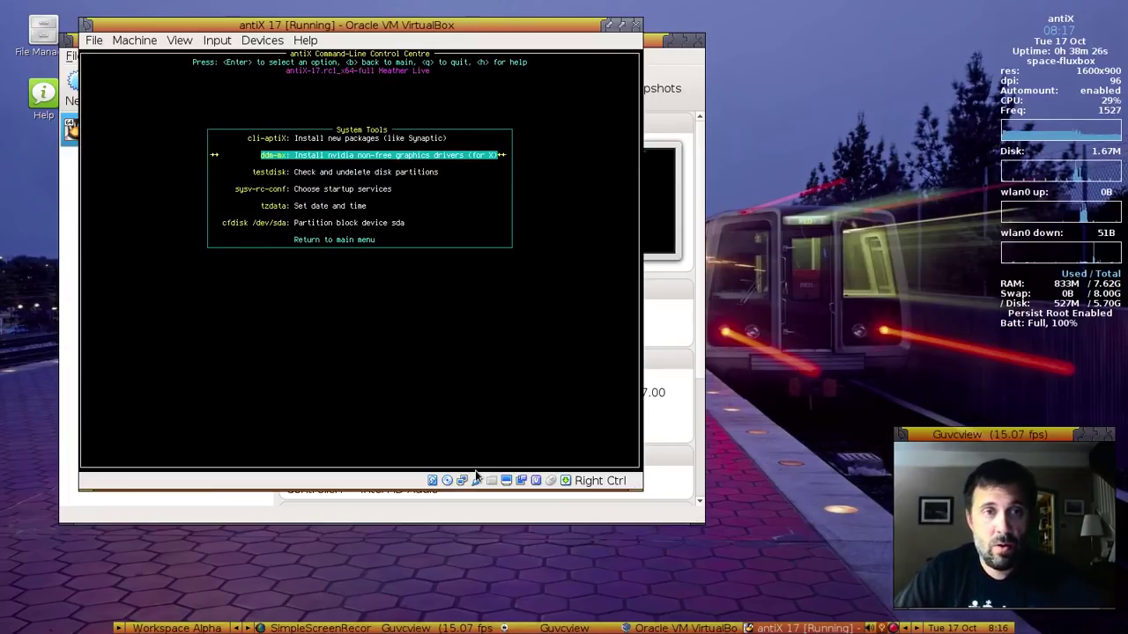
key("Up")
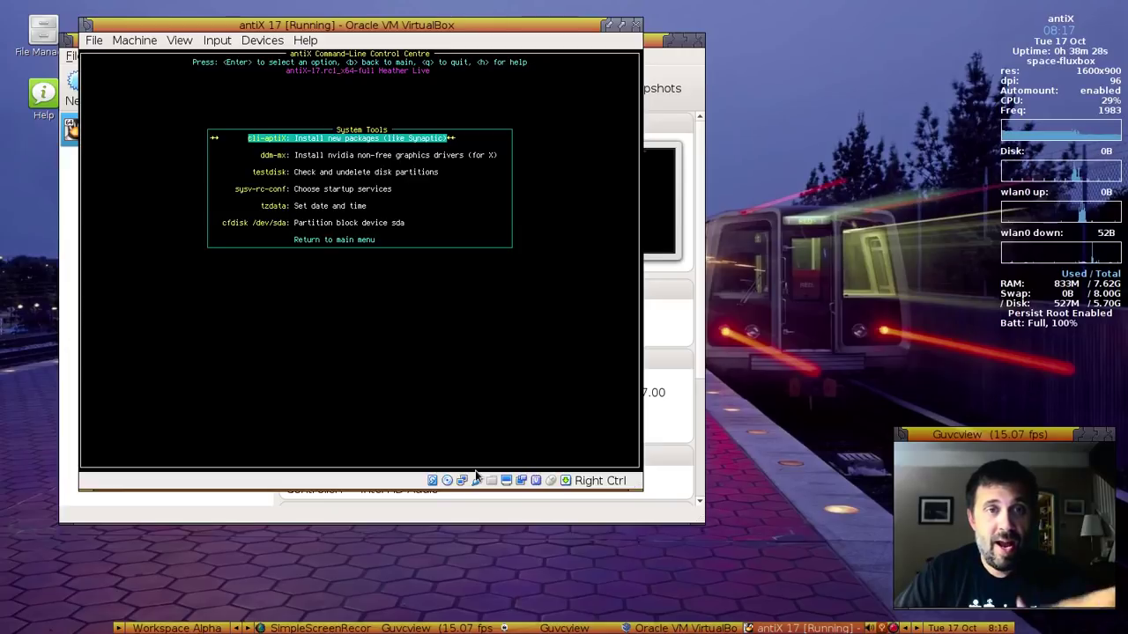
key("Down")
key("Down")
key("Down")
key("Down")
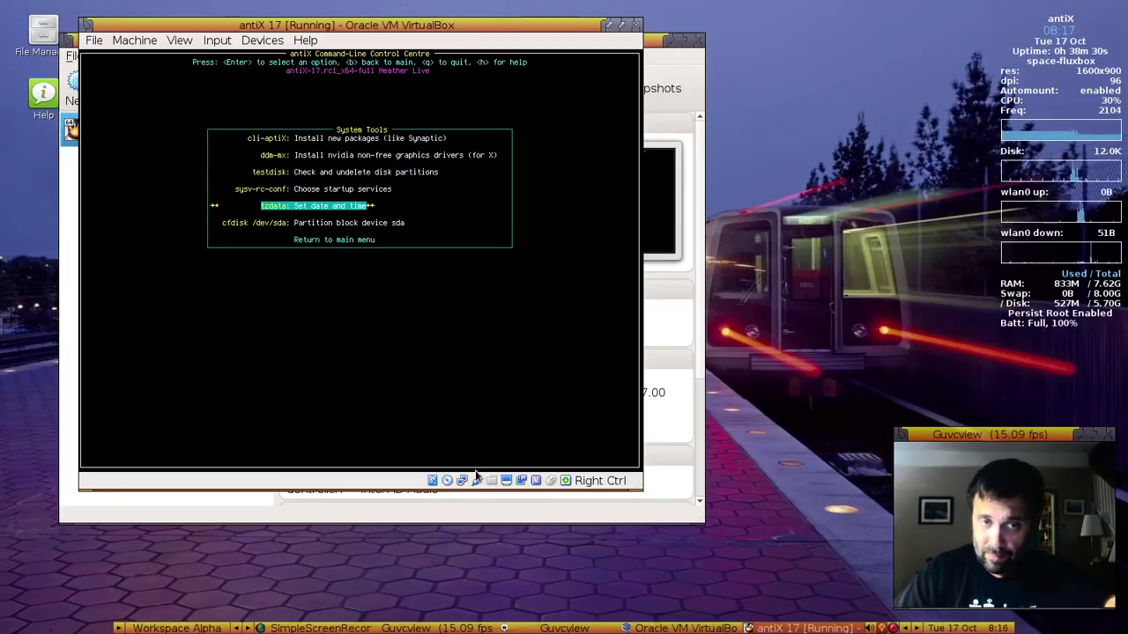
Leave System Tools for the main menu and open System Information
key("Down")
key("Down")
key("Return")
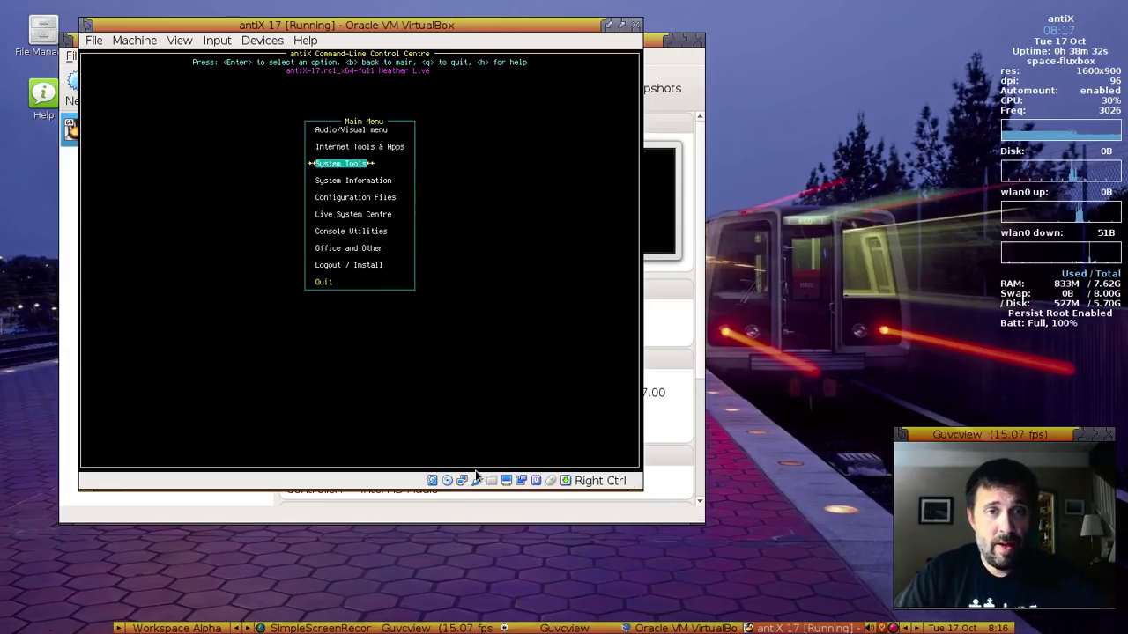
key("Down")
key("Return")
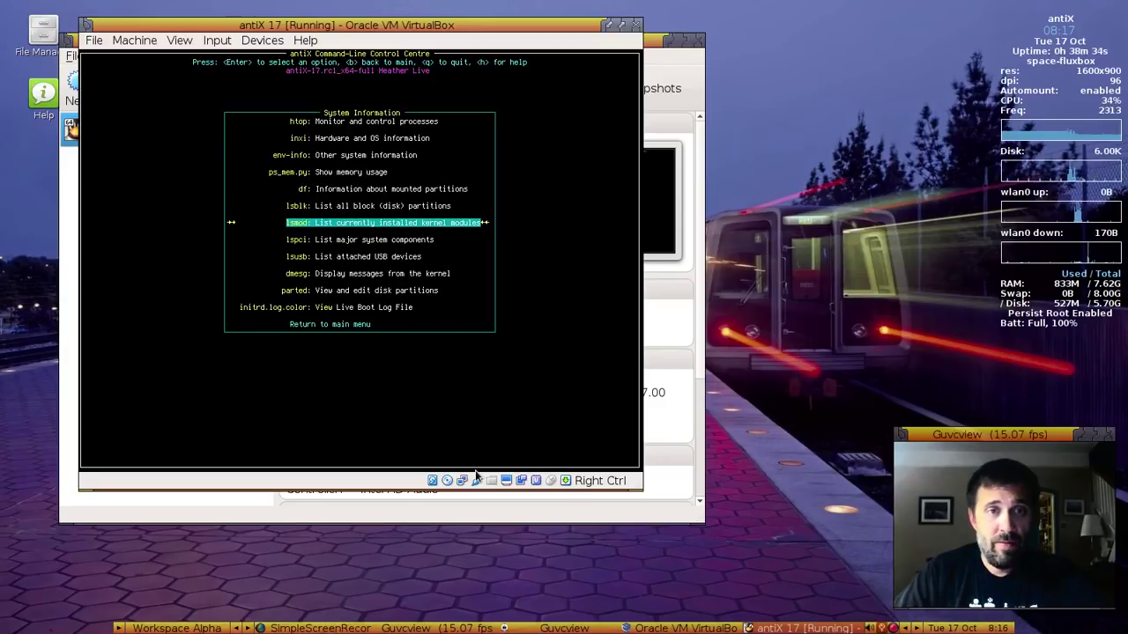
Examine the System Information commands from htop and inxi through to parted and the live boot log file
key("Up")
key("Up")
key("Up")
key("Up")
key("Up")
key("Up")
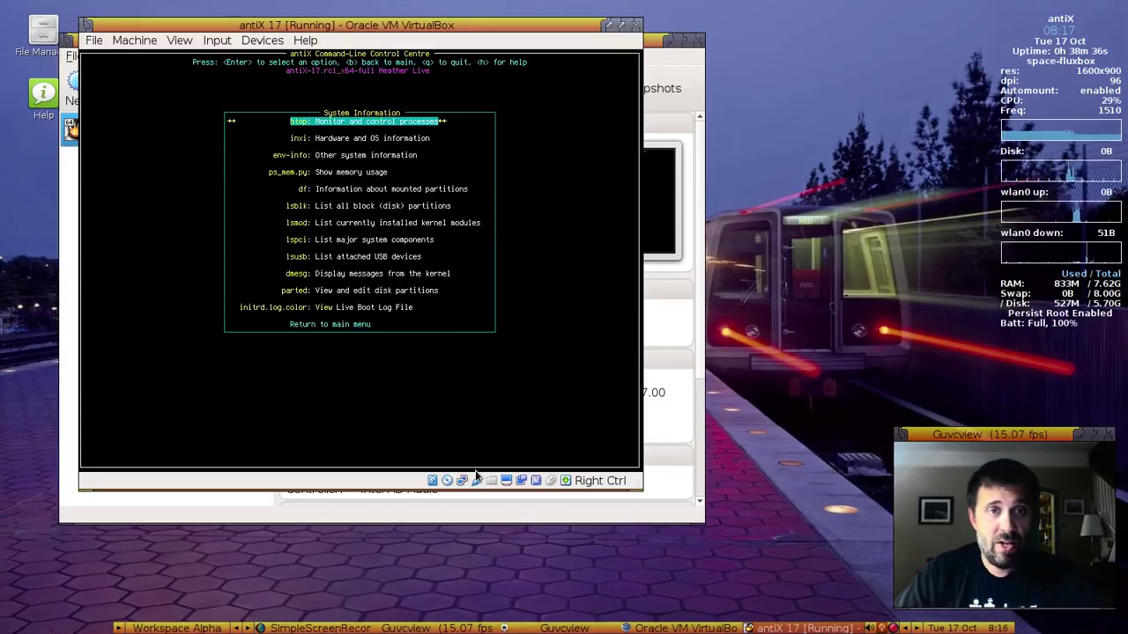
key("Down")
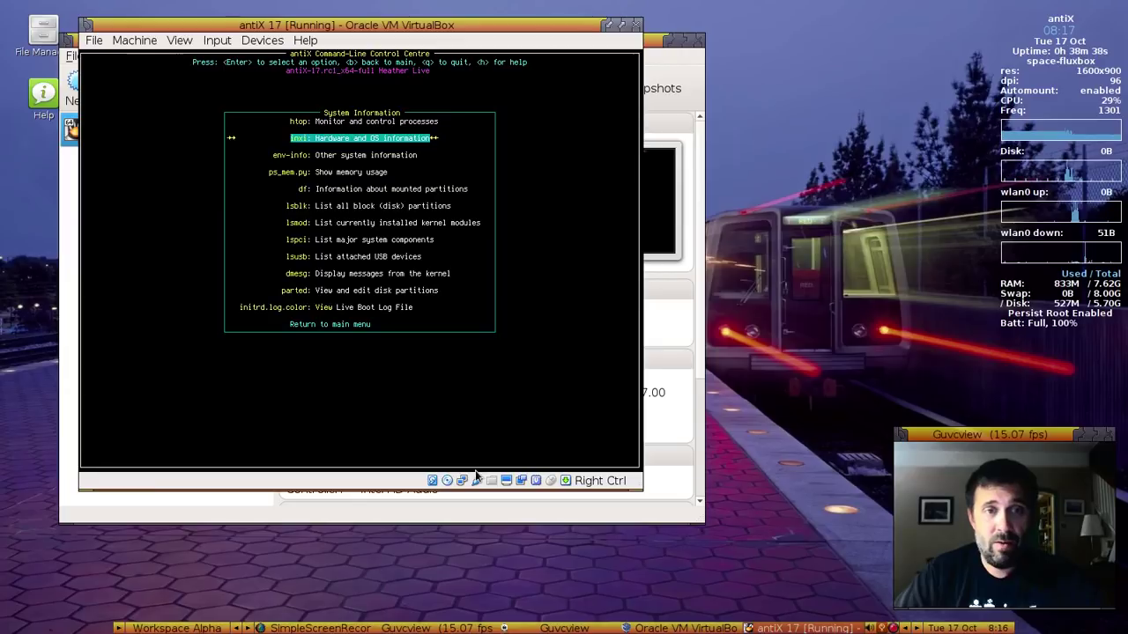
key("Down")
key("Down")
key("Down")
key("Down")
key("Down")
key("Down")
key("Down")
key("Down")
key("Down")
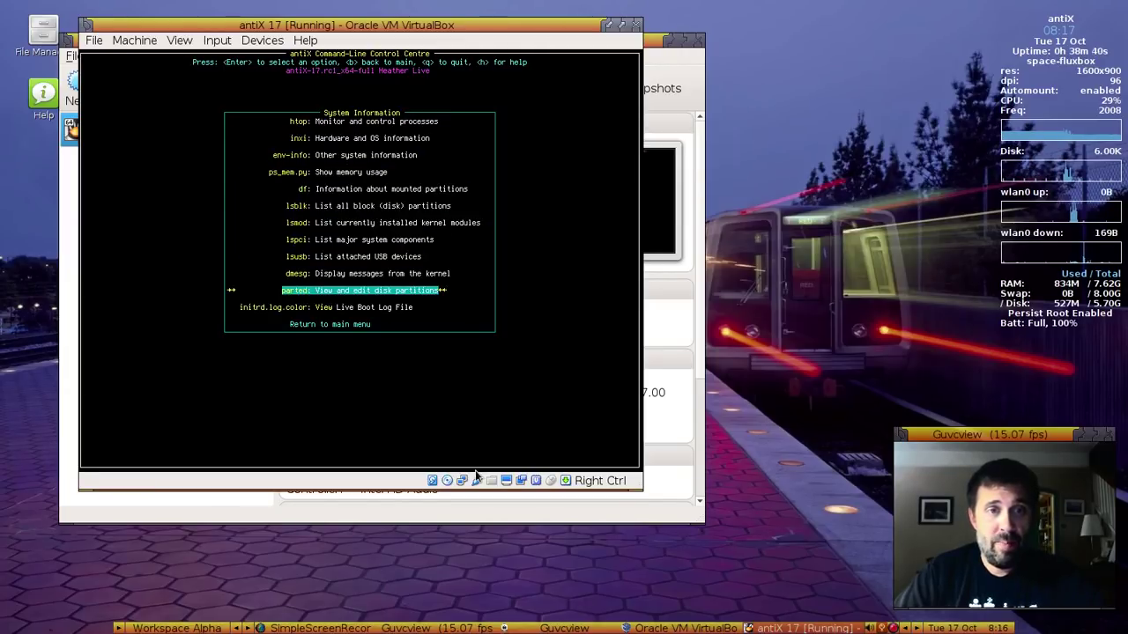
key("Down")
key("Up")
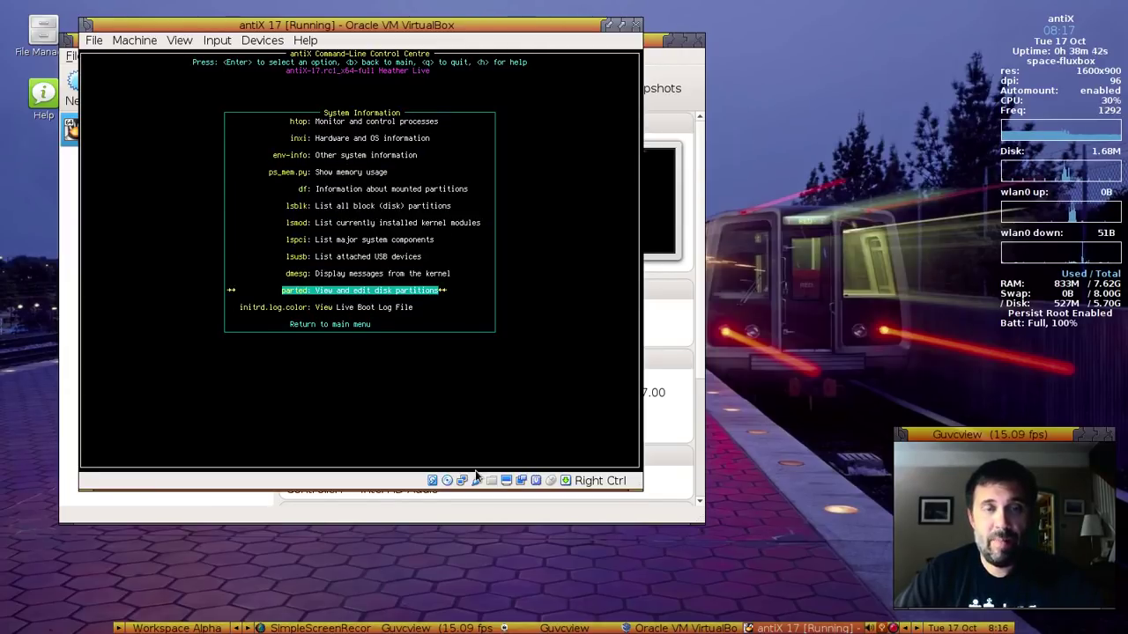
Return to the main menu and open Configuration Files
key("b")
key("Down")
key("Return")
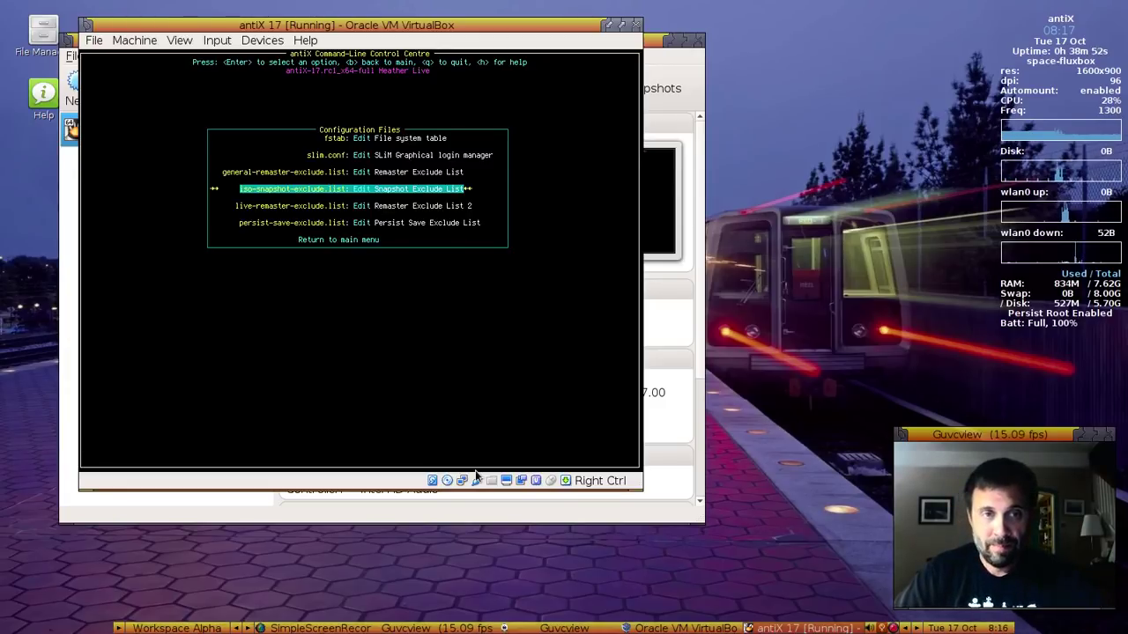
Examine the editable configuration files, including fstab, slim.conf and the remaster, snapshot and persist-save exclude lists
key("Up")
key("Up")
key("Up")
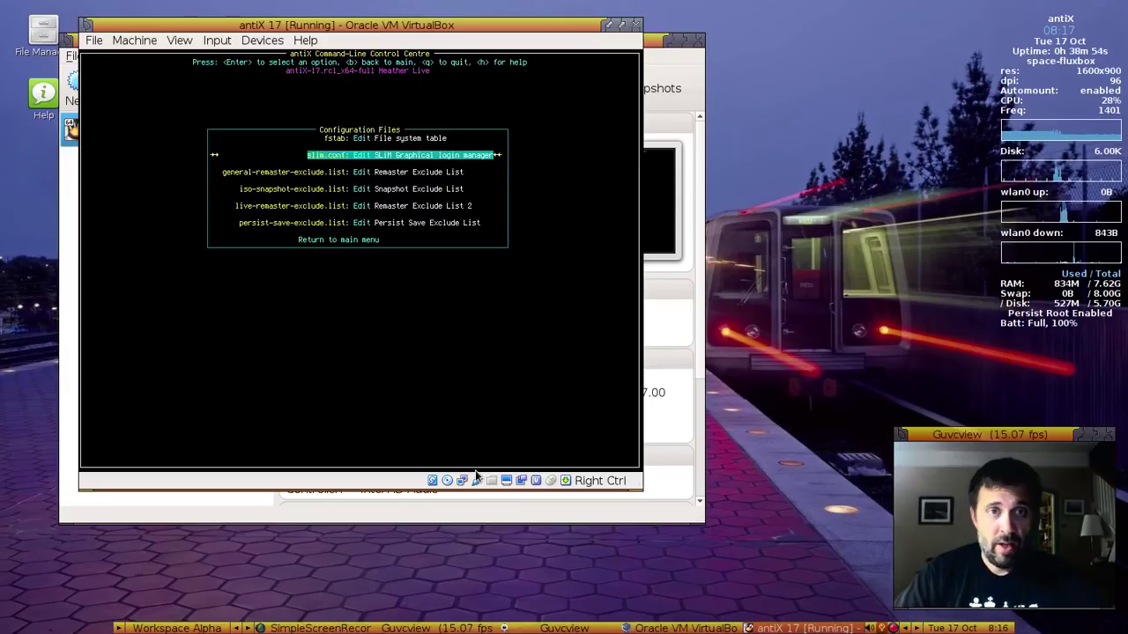
key("Down")
key("Down")
key("Down")
key("Down")
key("Down")
key("Up")
key("Up")
key("Up")
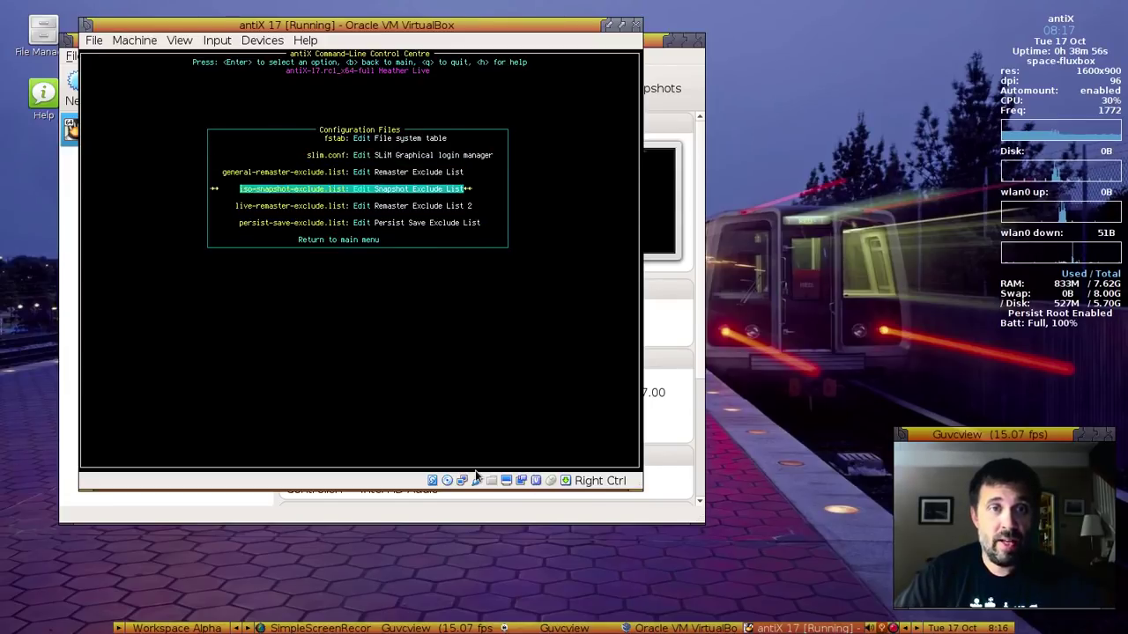
key("Up")
key("Up")
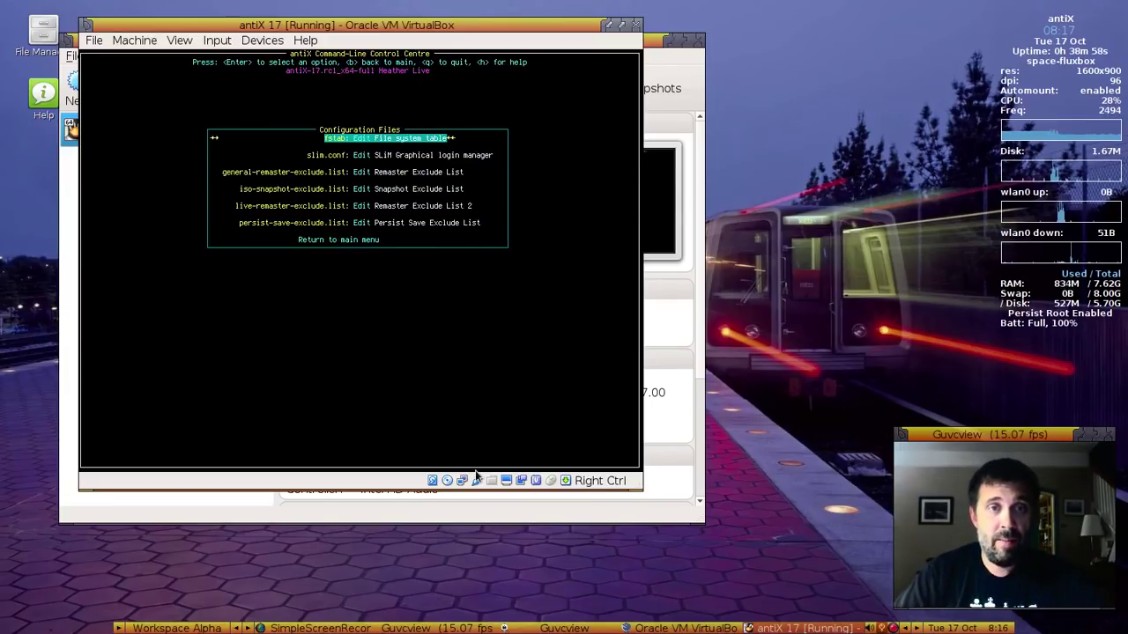
Open the Live System Centre from the main menu and examine its live commands, including live-usb-maker and dd-live-usb
key("b")
key("Down")
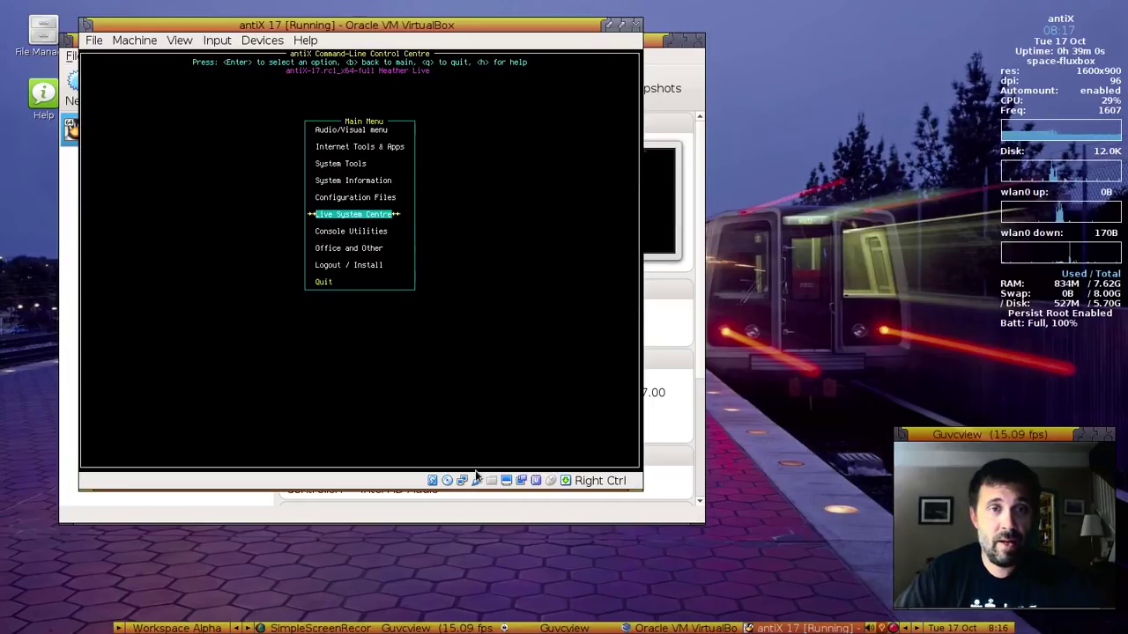
key("Return")
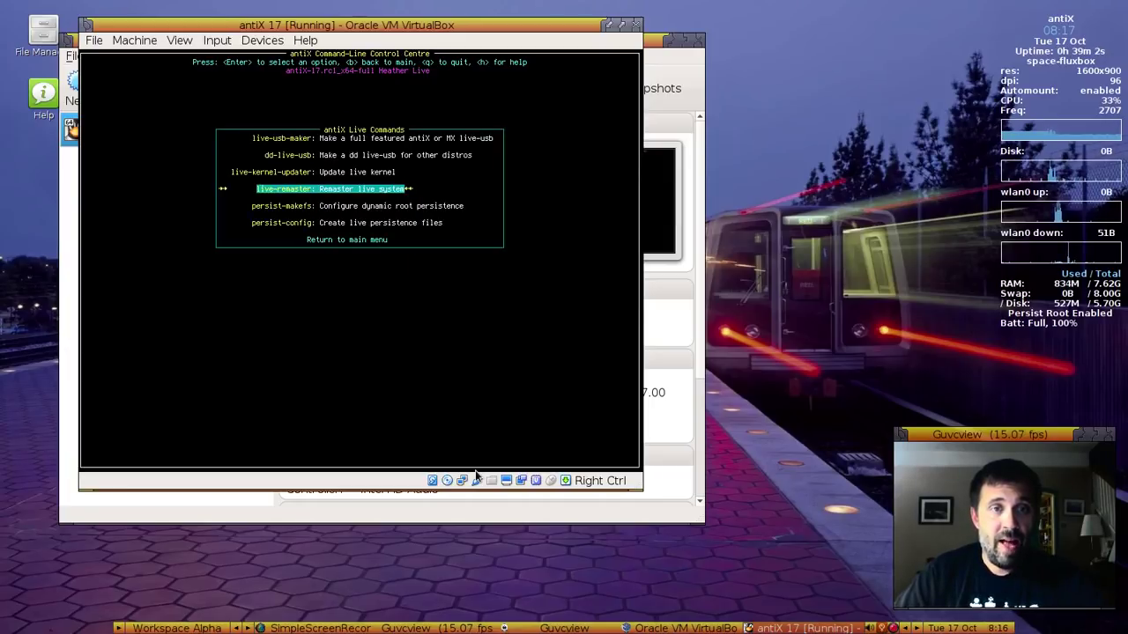
key("Up")
key("Up")
key("Up")
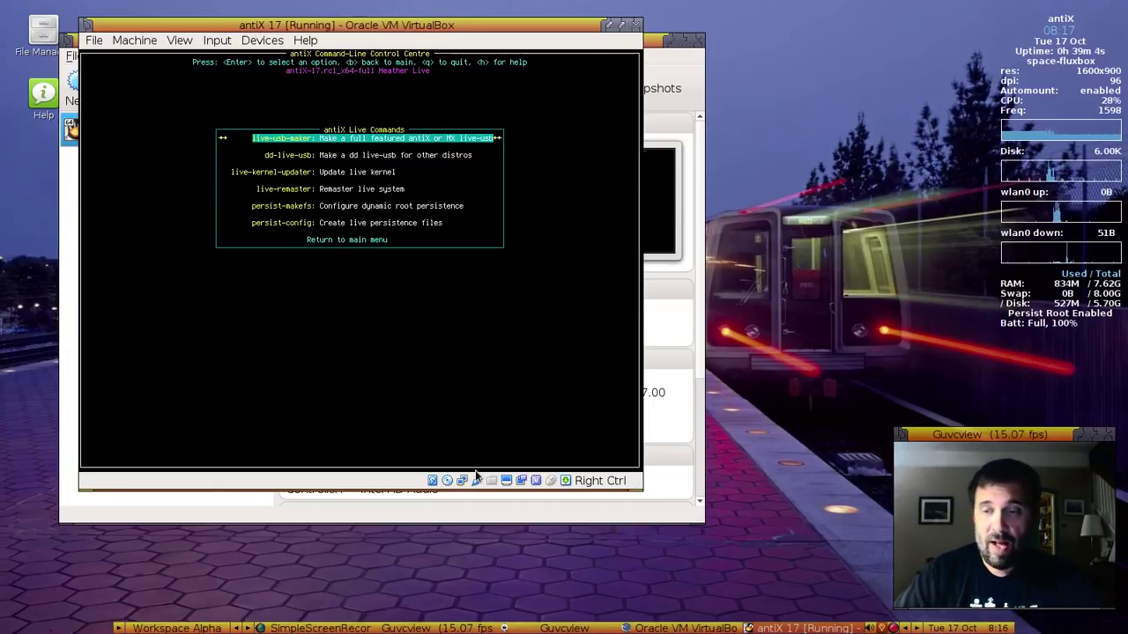
key("b")
key("Return")
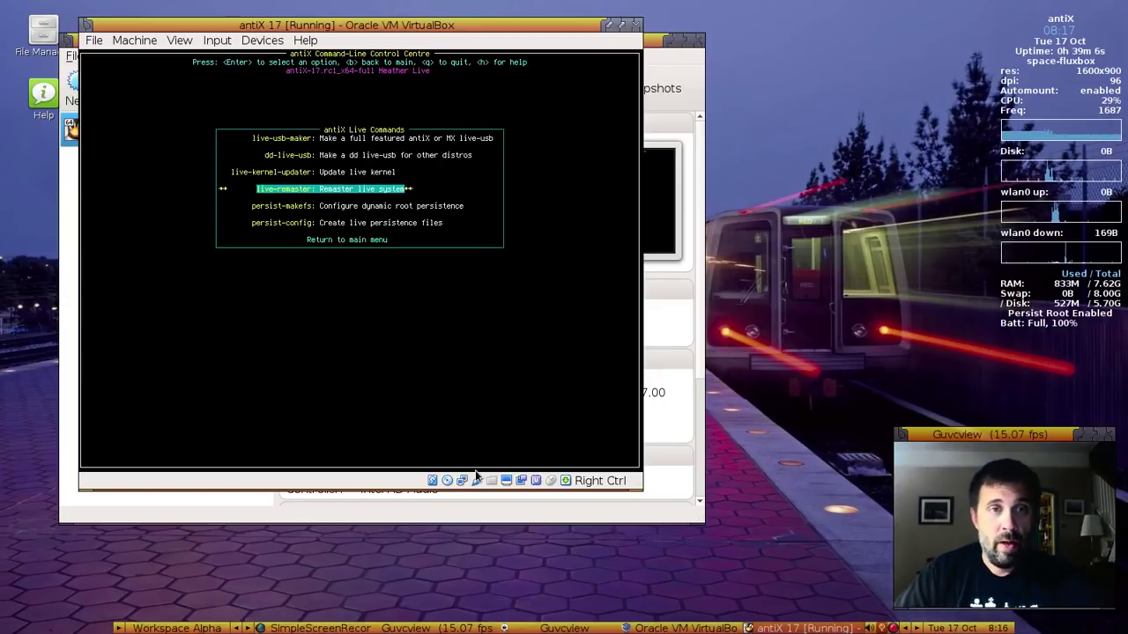
key("Up")
key("Up")
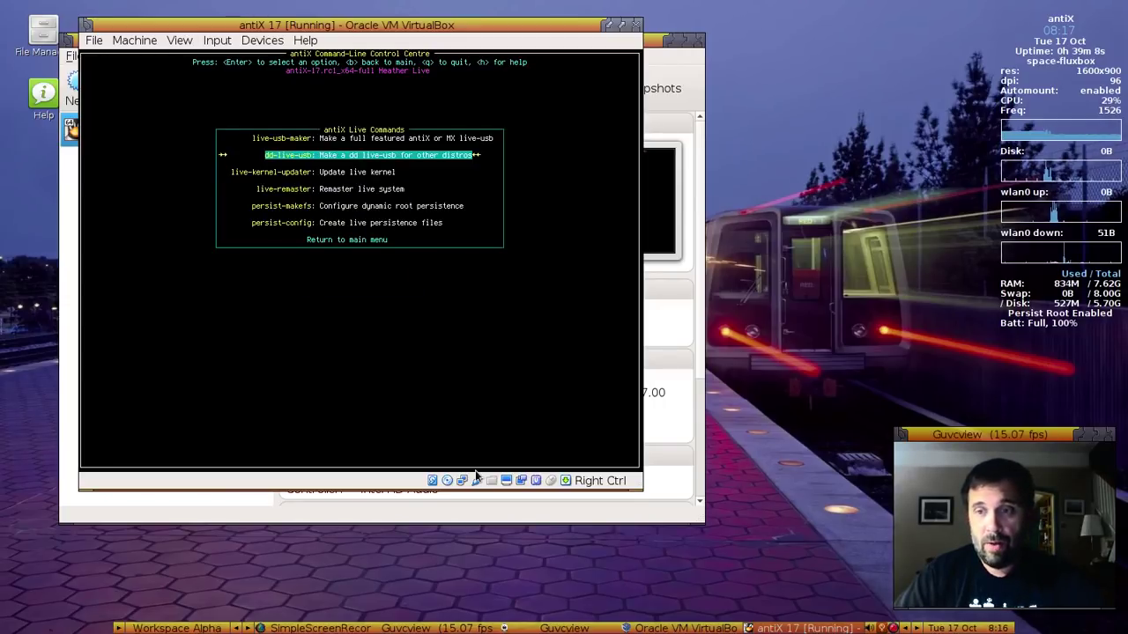
Return to the main menu and open Console Utilities
key("b")
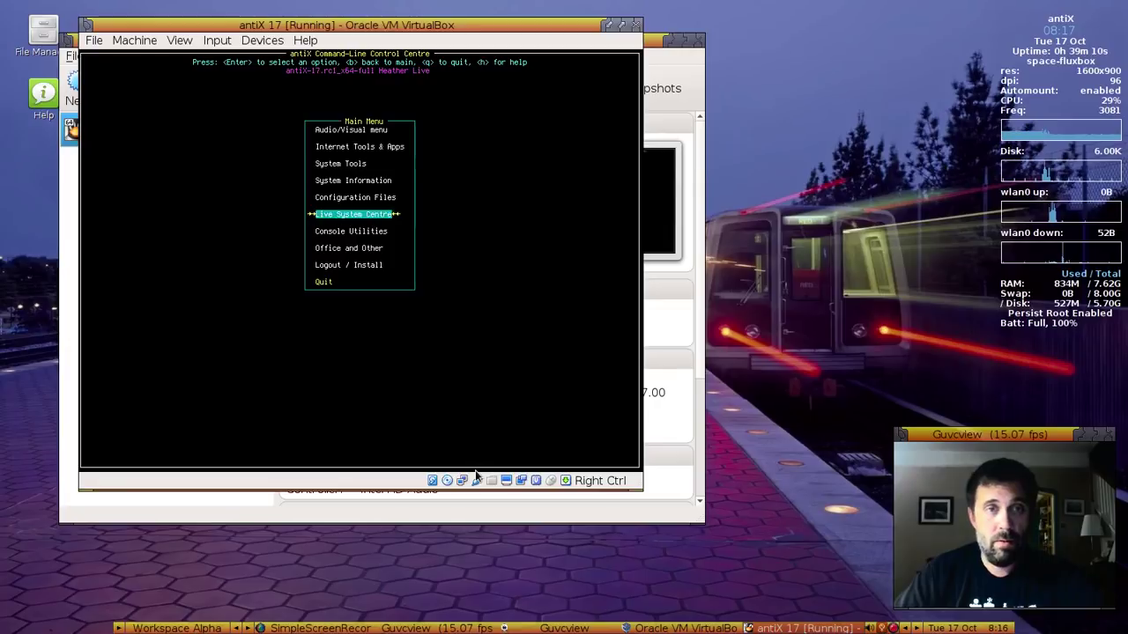
key("Down")
key("Return")
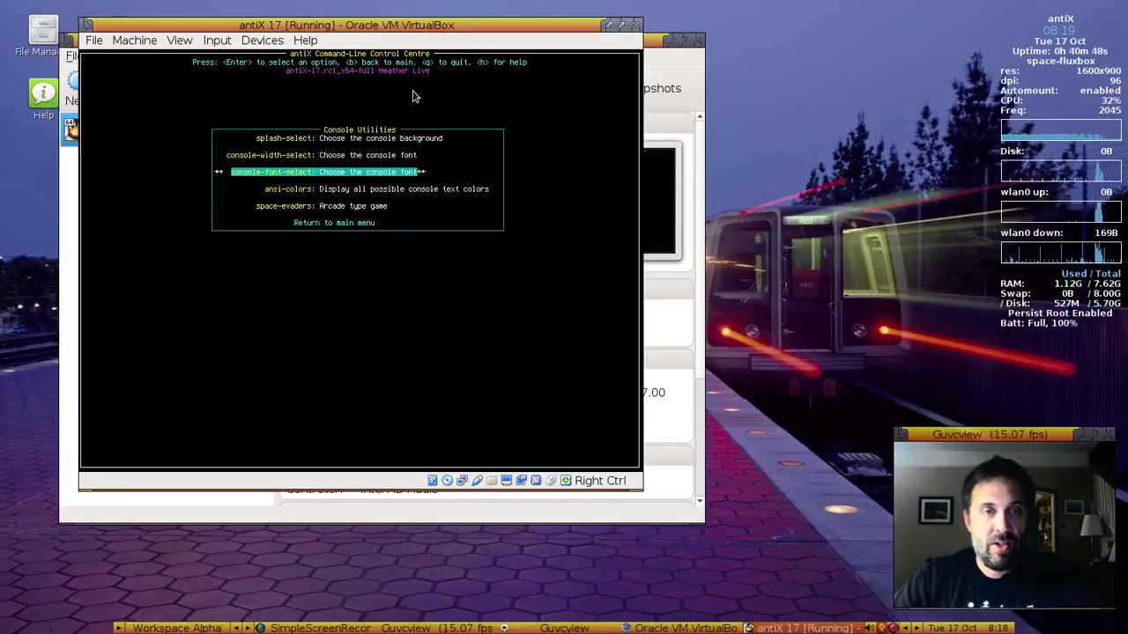
Examine the console background, width, font and ansi-colors entries in Console Utilities
key("Up")
key("Up")
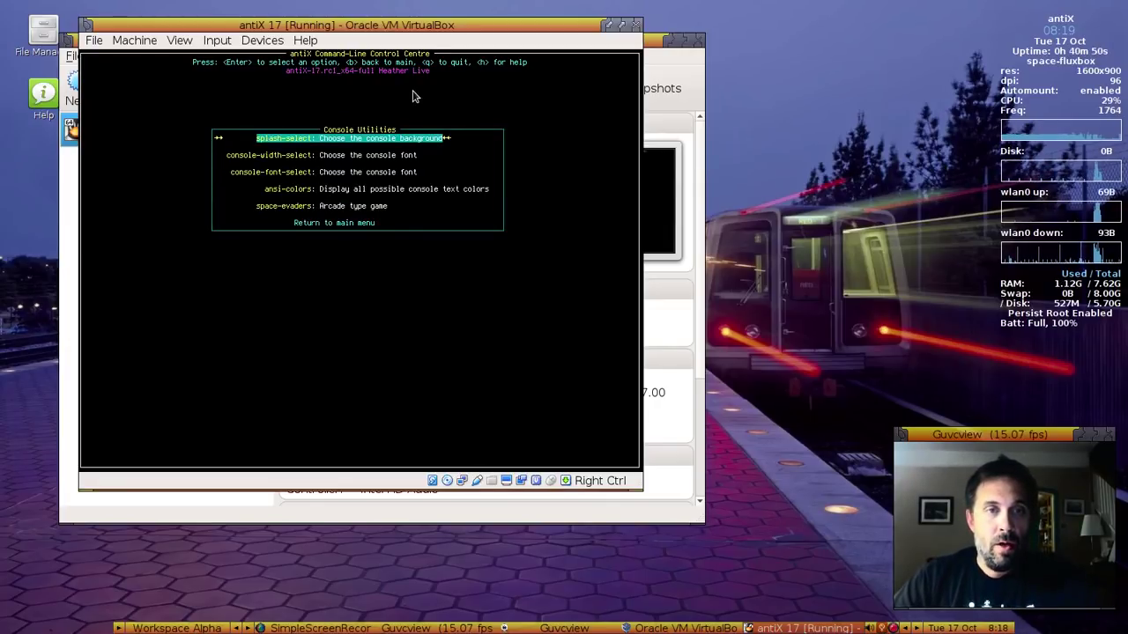
key("Down")
key("Up")
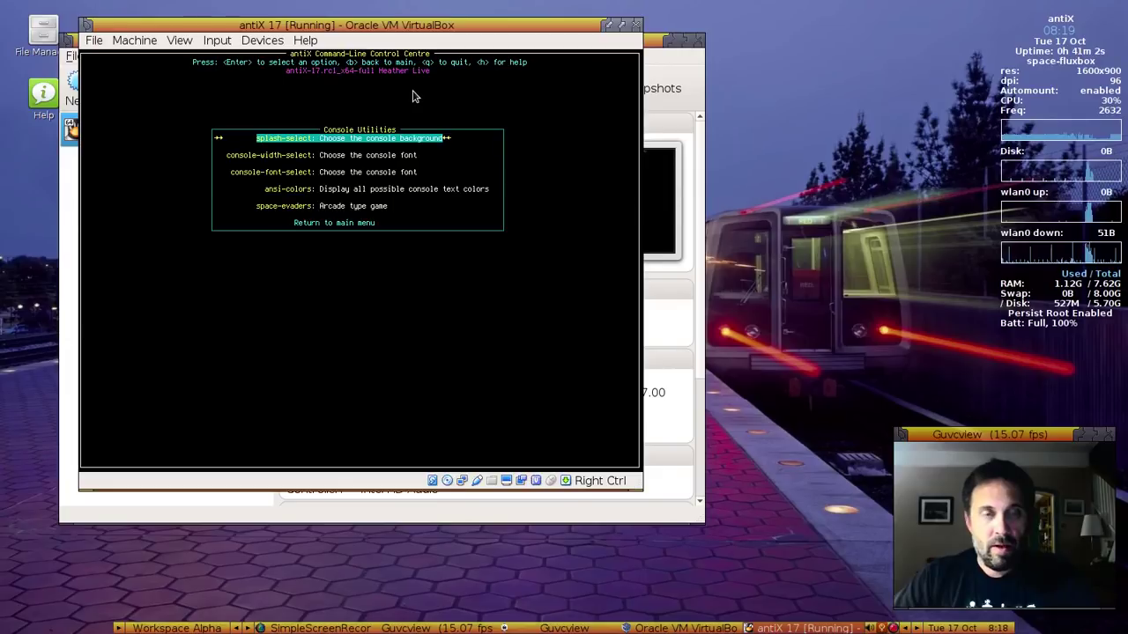
key("Down")
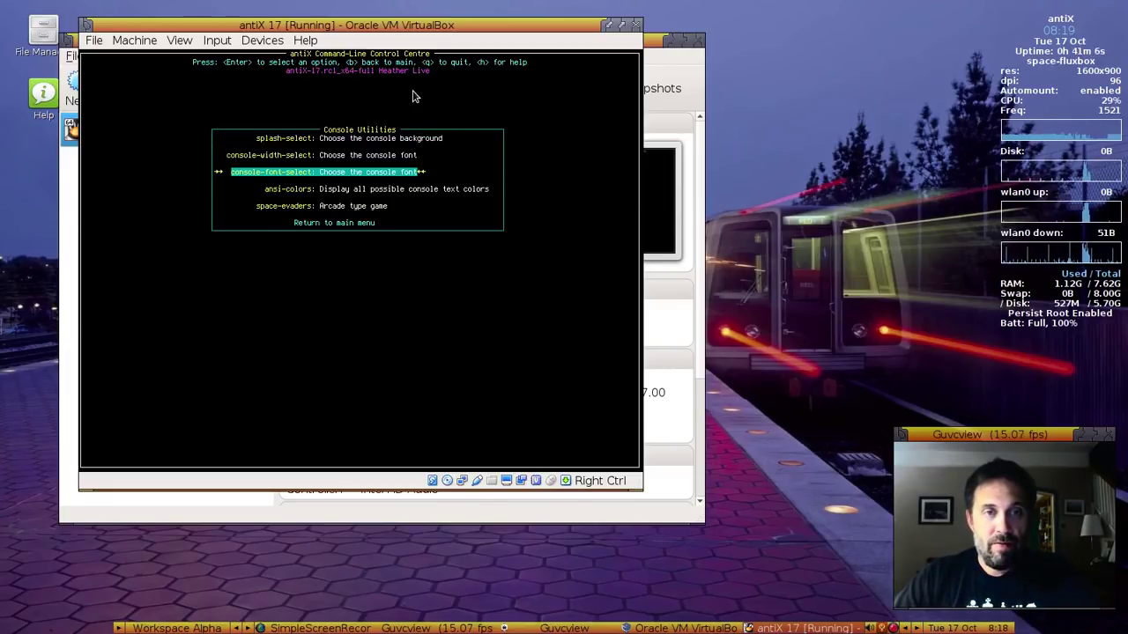
key("Up")
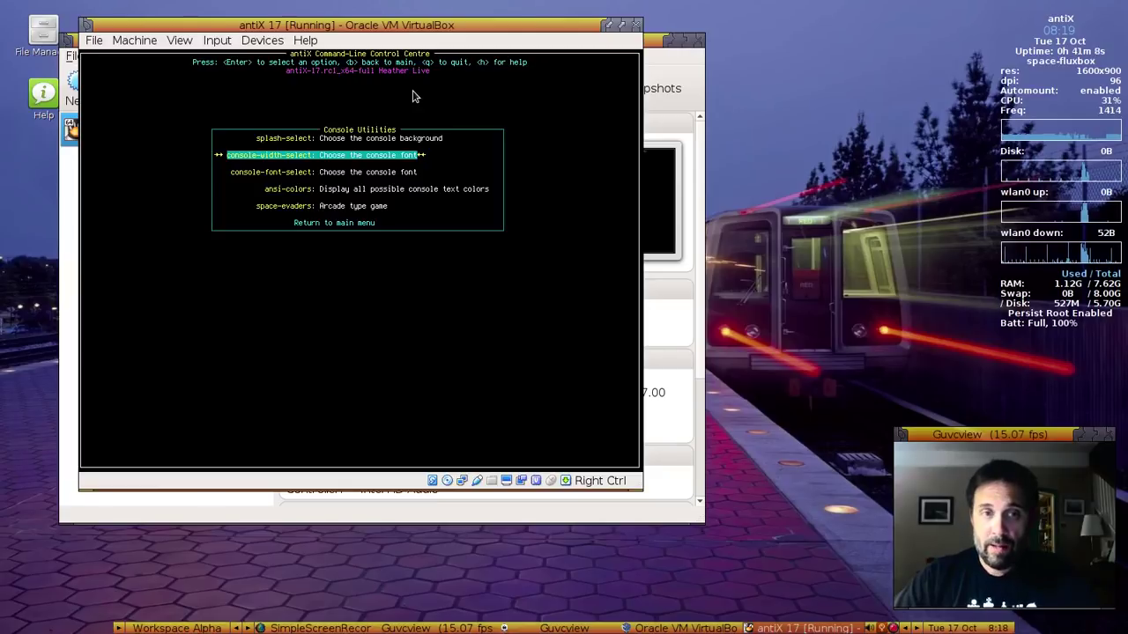
key("Down")
key("Down")
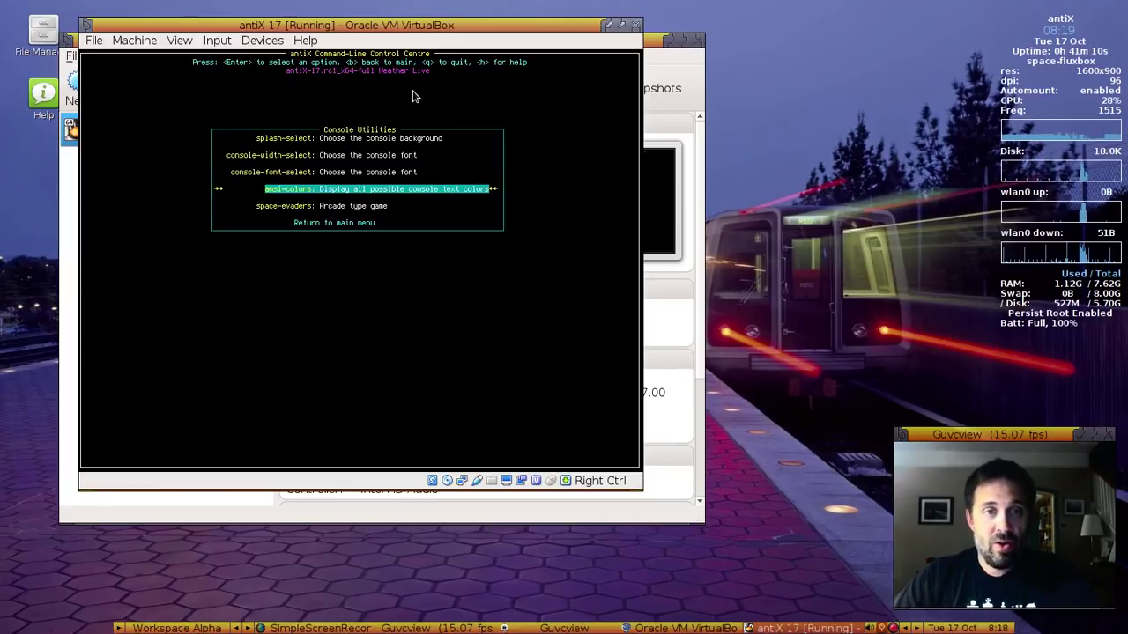
Launch the space-evaders arcade game from Console Utilities and play a short round before quitting it
key("Down")
key("Return")
key("space")
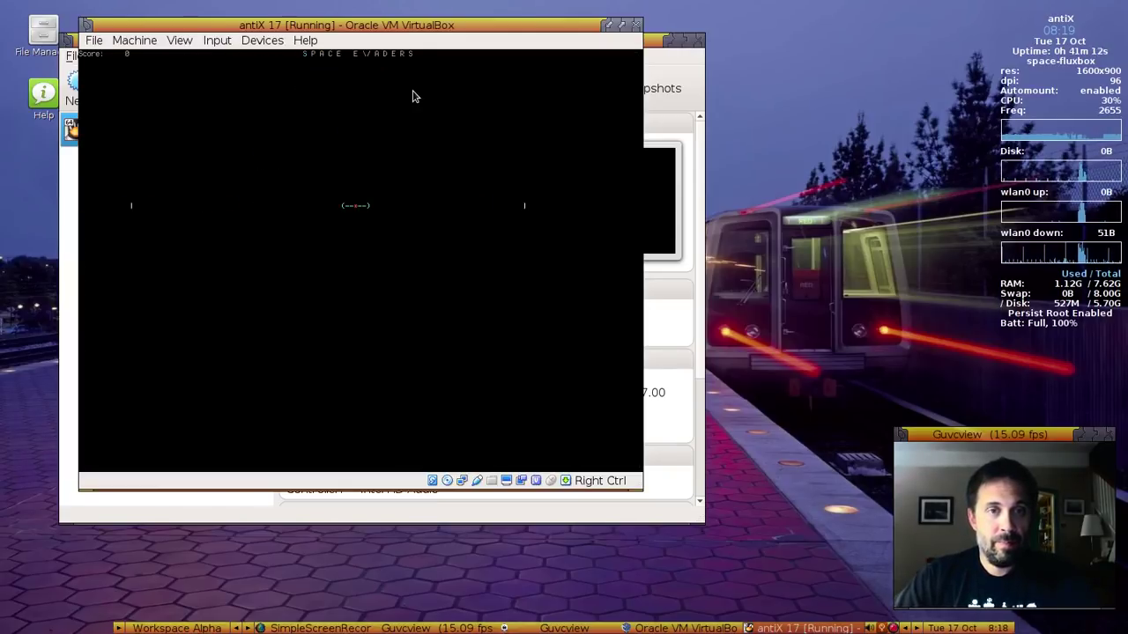
key("space")
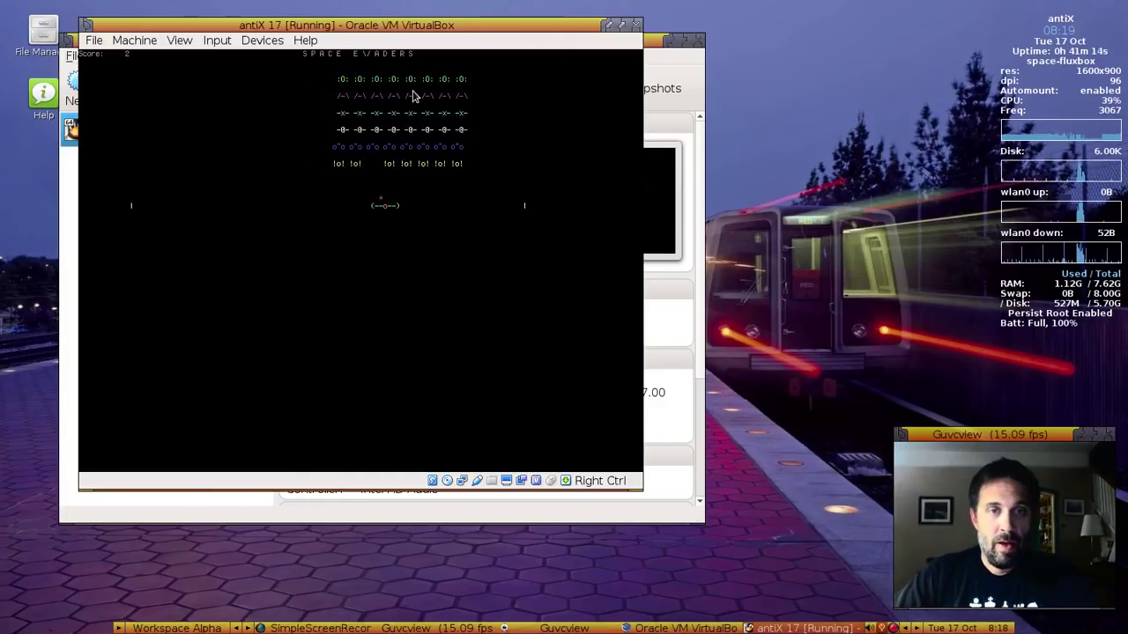
key("Right")
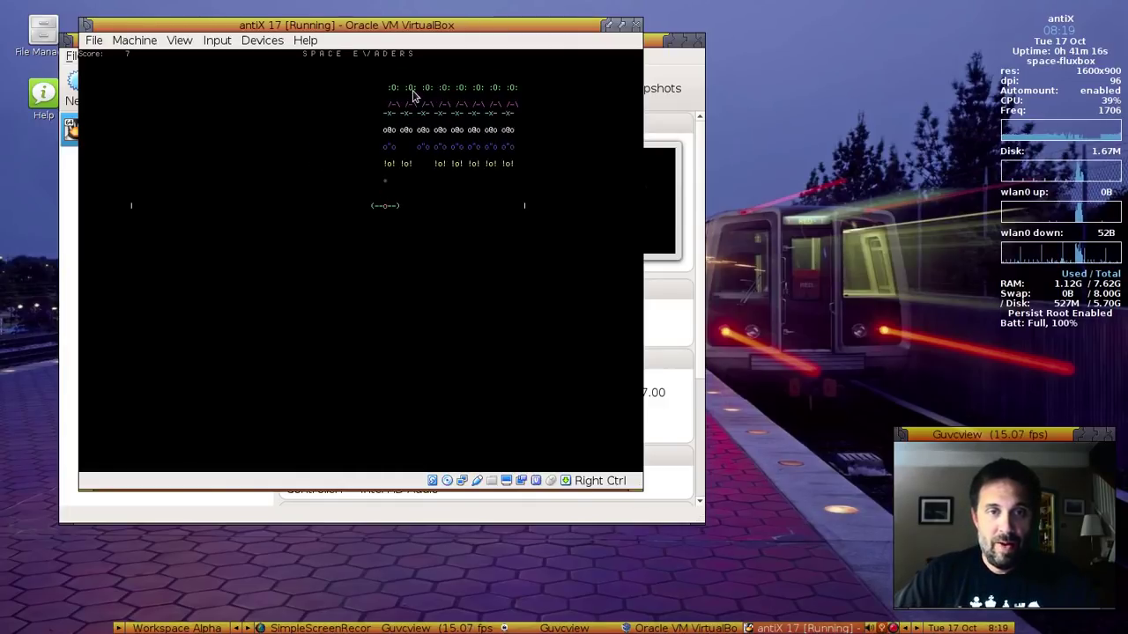
key("space")
key("space")
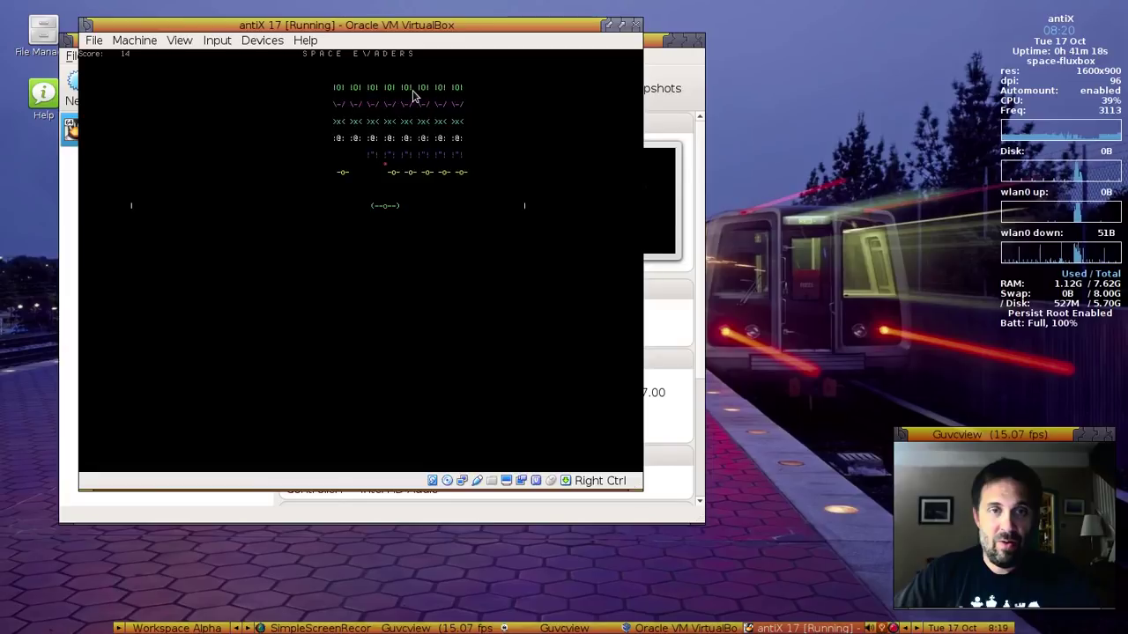
key("space")
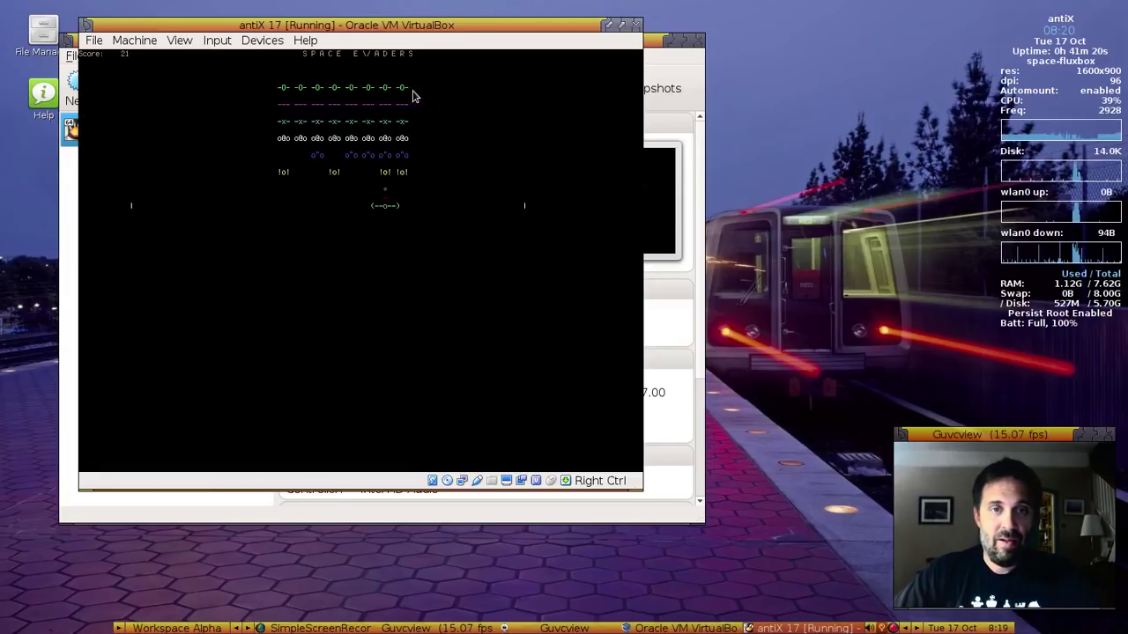
key("space")
key("q")
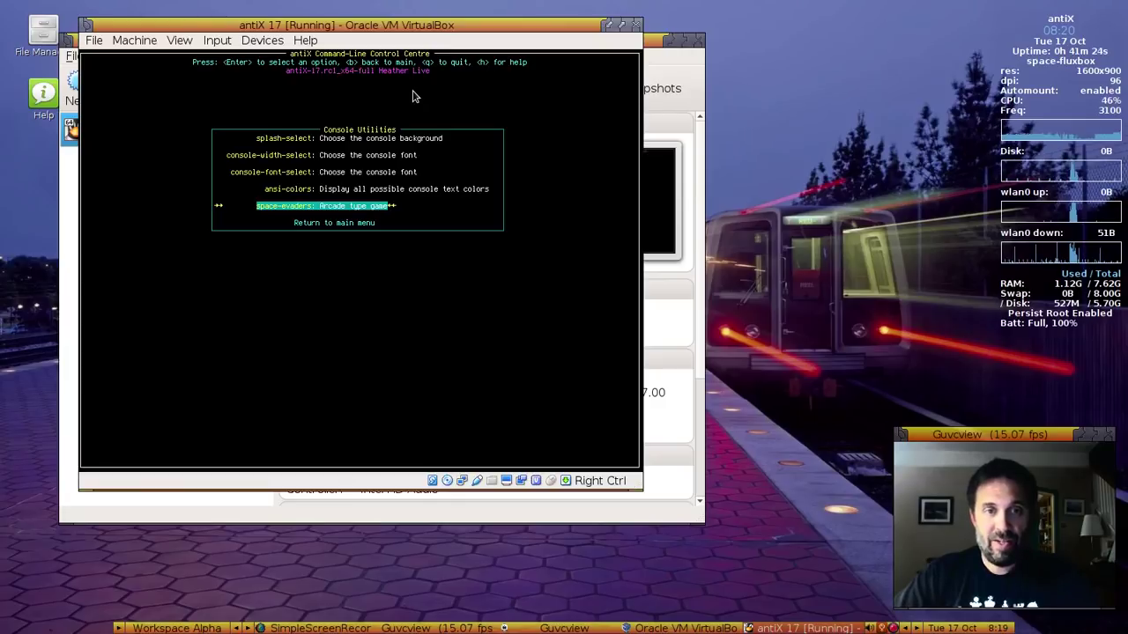
Return to the main menu and open Office and Other
key("Down")
key("Return")
key("Down")
key("Down")
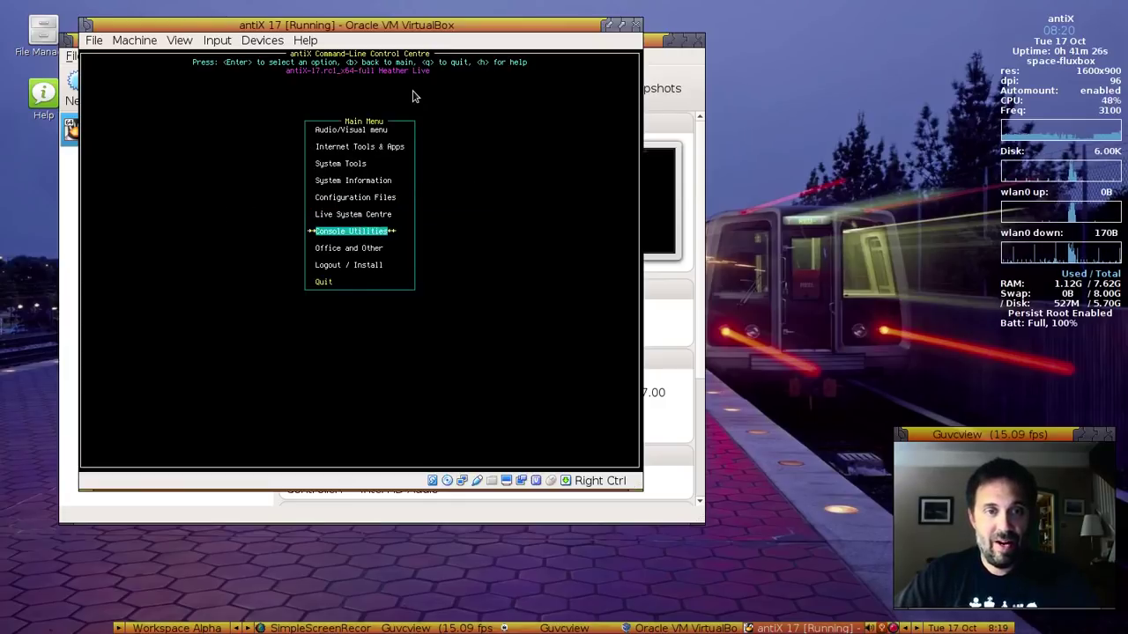
key("Down")
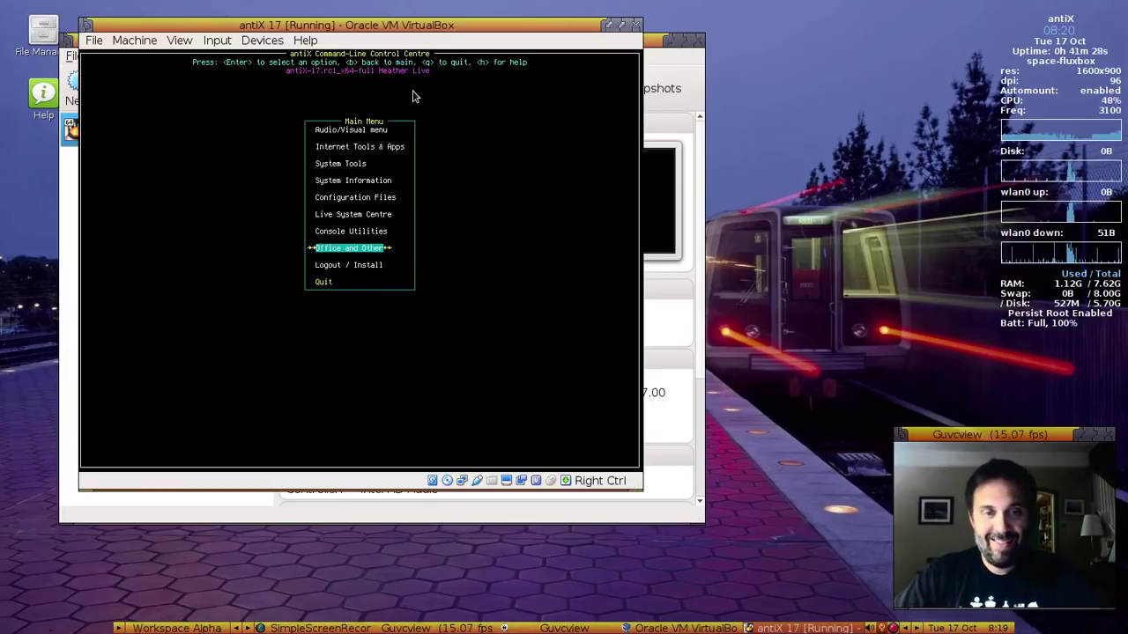
key("Return")
Examine the Office Applications entries, including mc, wordgrinder, calcurse, nano and vim, and return to the main menu
key("Up")
key("Up")
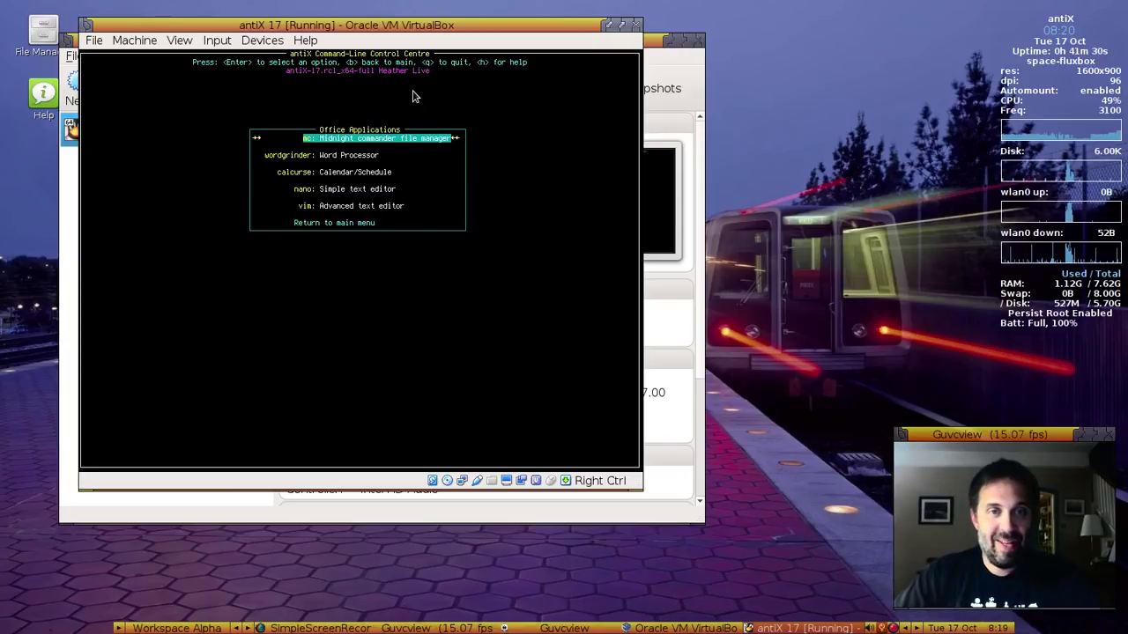
key("Down")
key("b")
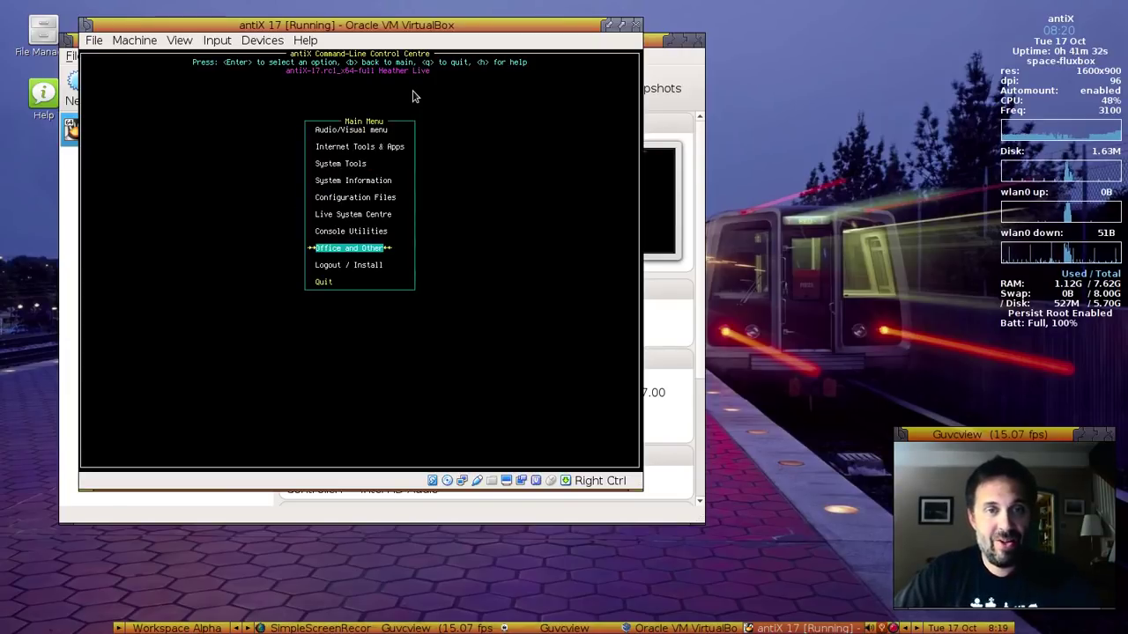
key("Return")
key("Down")
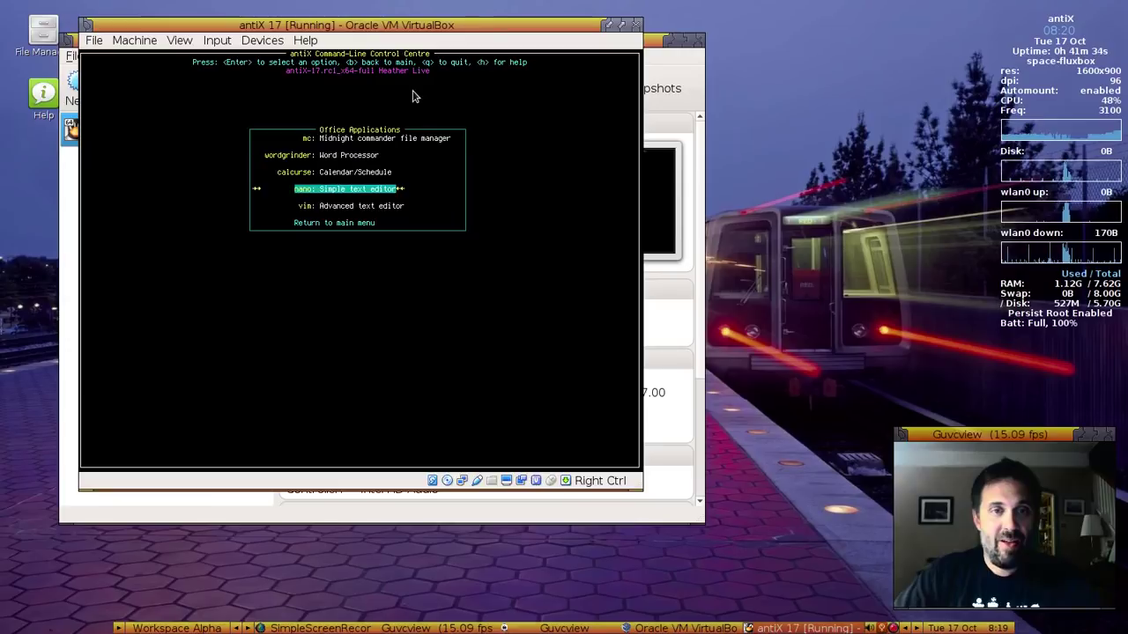
key("Down")
key("Up")
key("b")
Open Logout / Install and examine the cli-installer, reboot and poweroff options
key("Down")
key("Down")
key("Down")
key("Down")
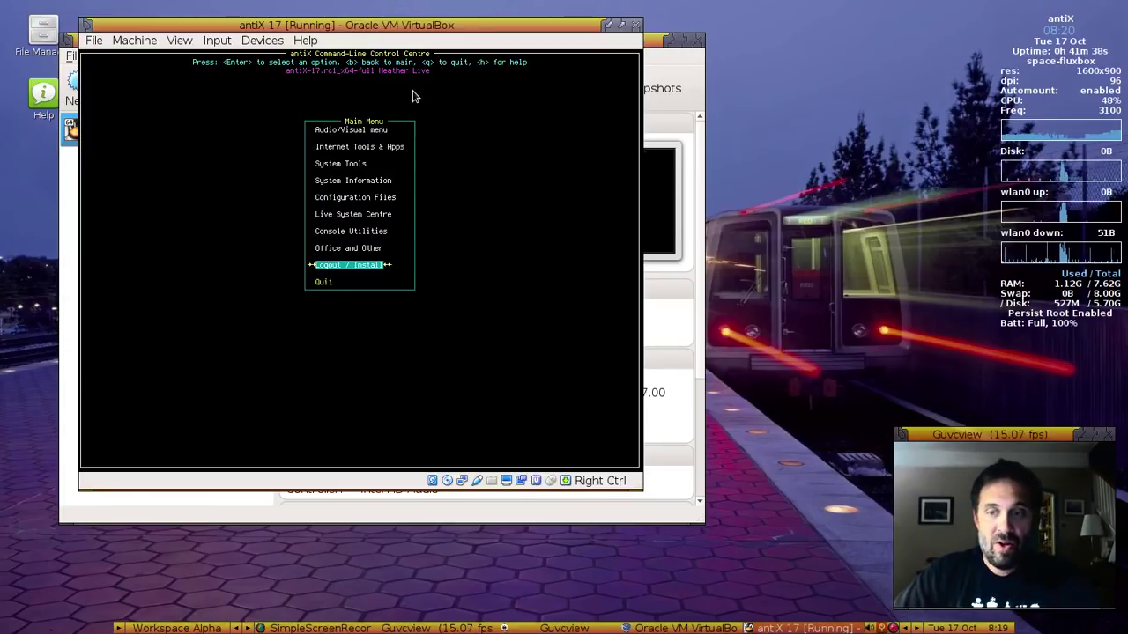
key("Return")
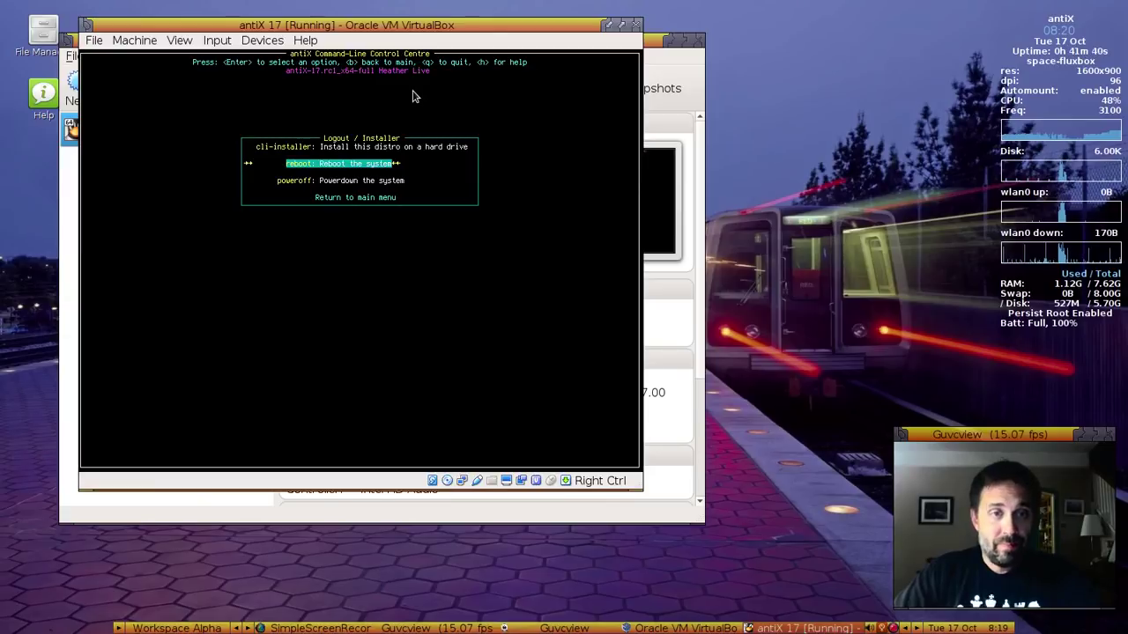
key("Down")
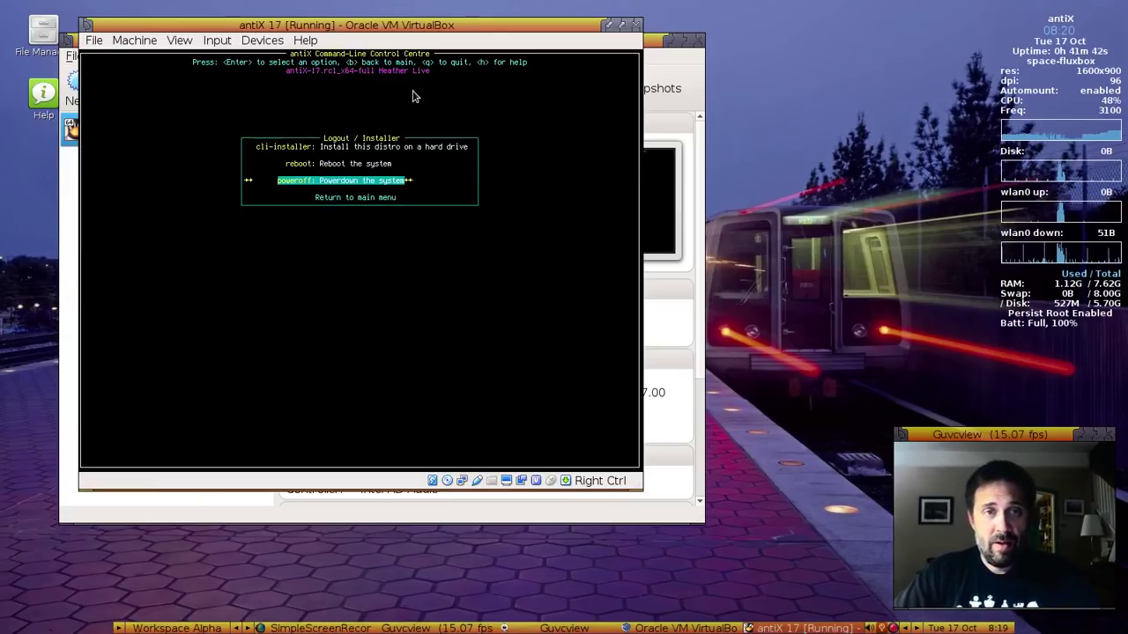
key("Down")
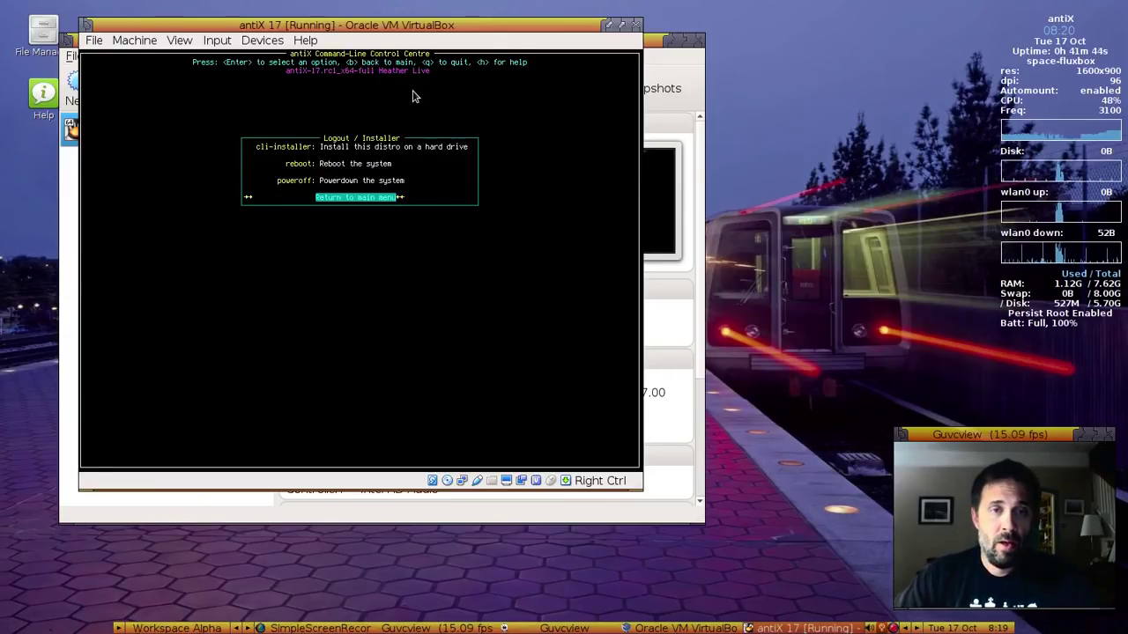
key("Up")
key("Down")
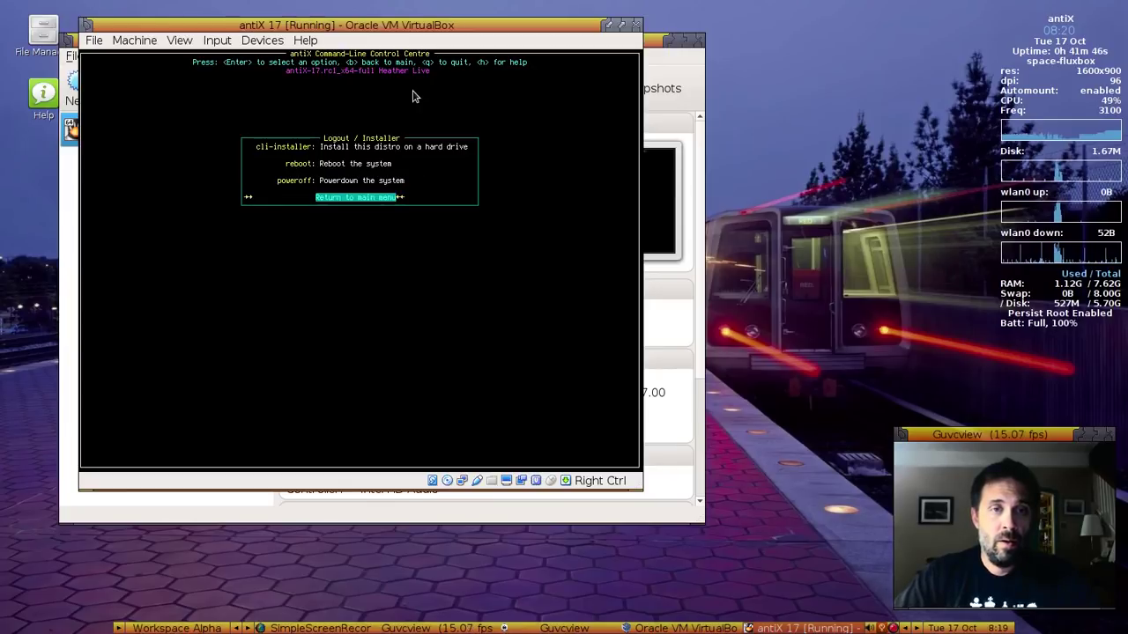
Return to the main menu and quit the command-line control centre
key("Return")
key("Down")
key("Down")
key("Down")
key("Down")
key("Down")
key("Return")
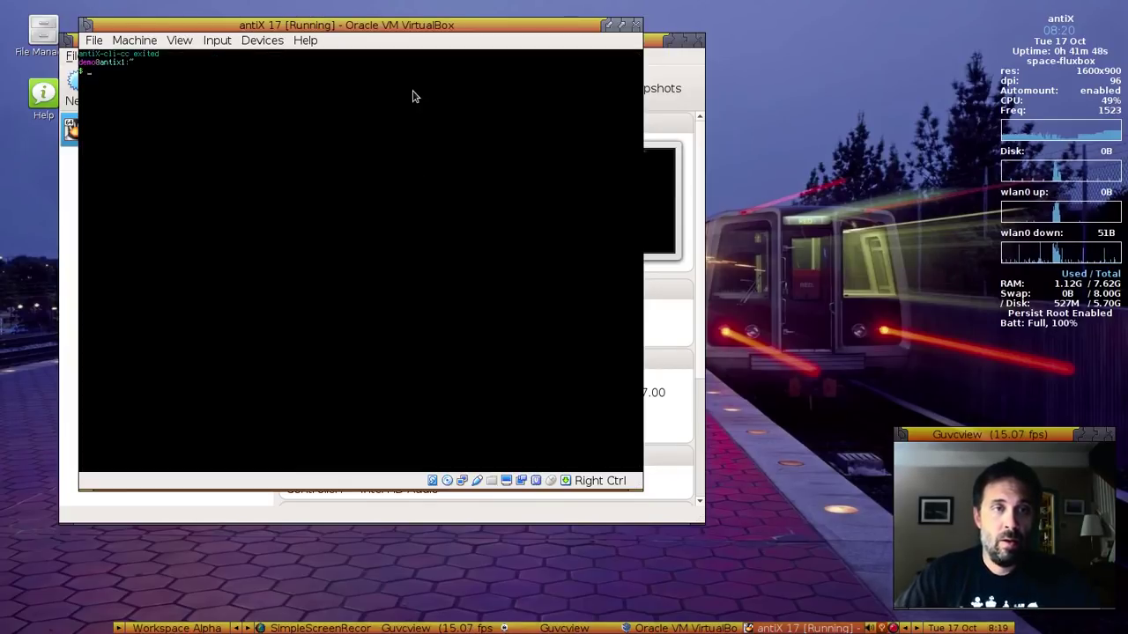
Shut down the antiX virtual machine with sudo halt and close the VirtualBox Manager
type("sudo halt")
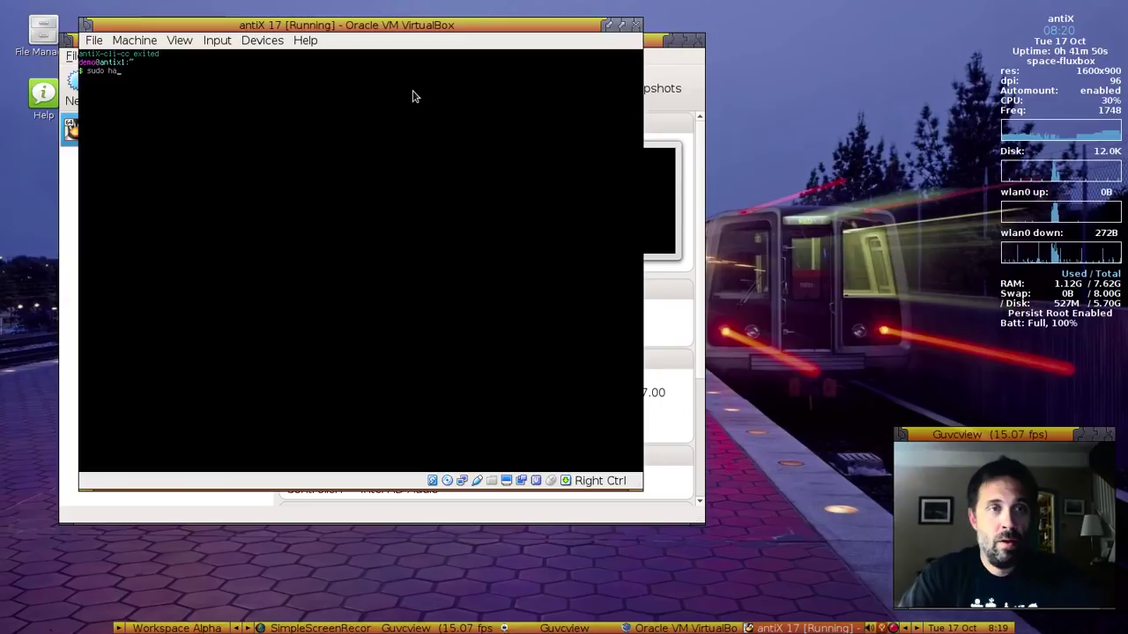
key("Return")
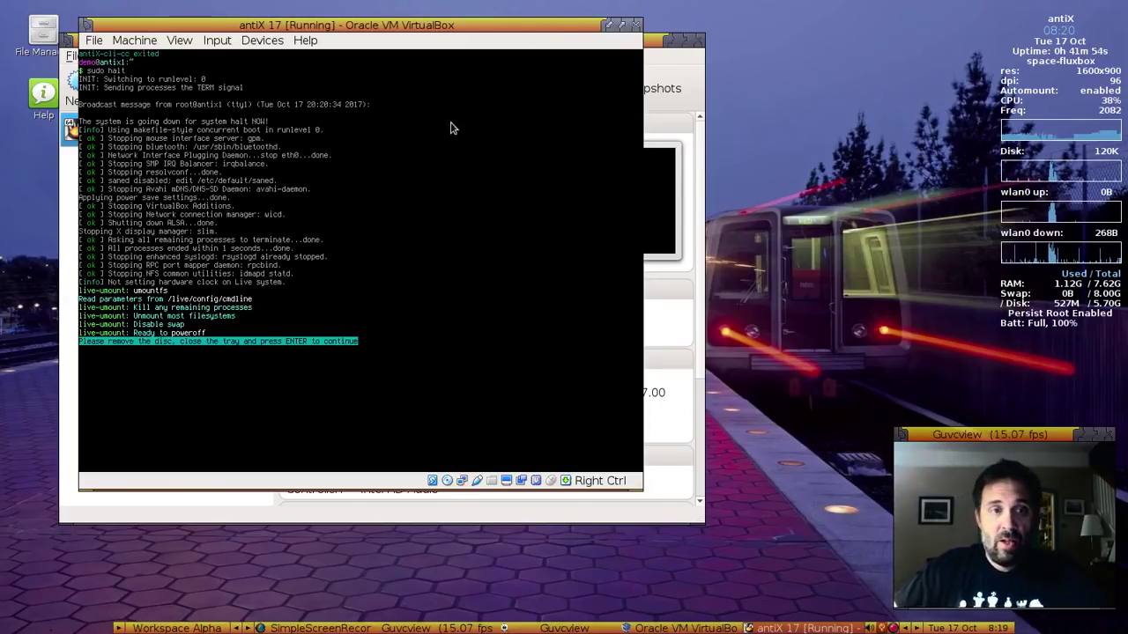
key("Return")
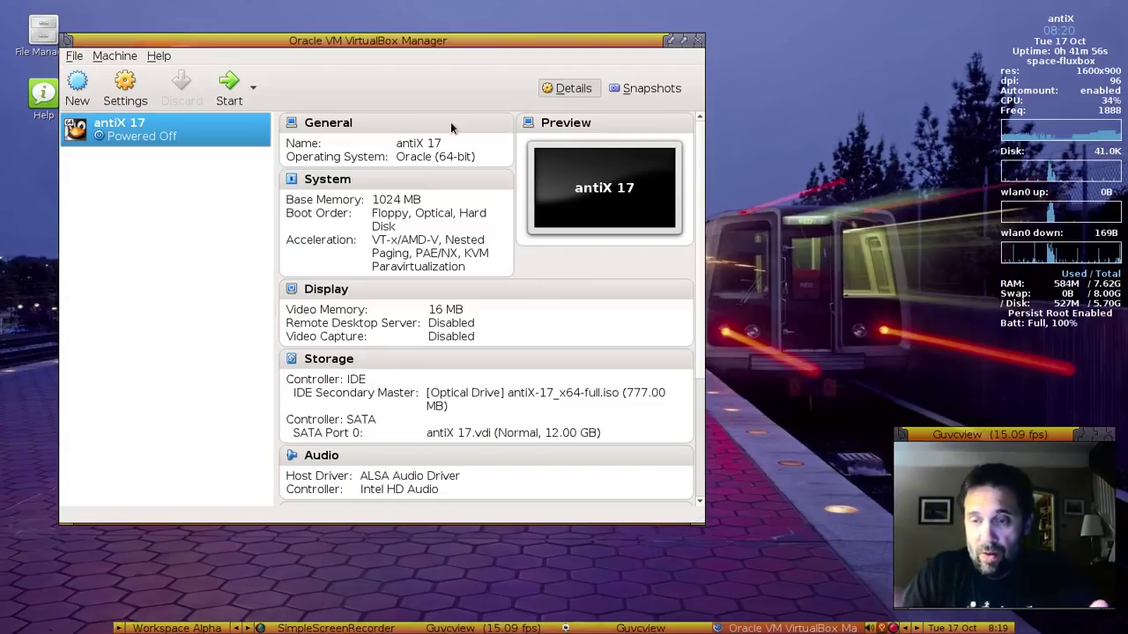
left_click(698, 40)
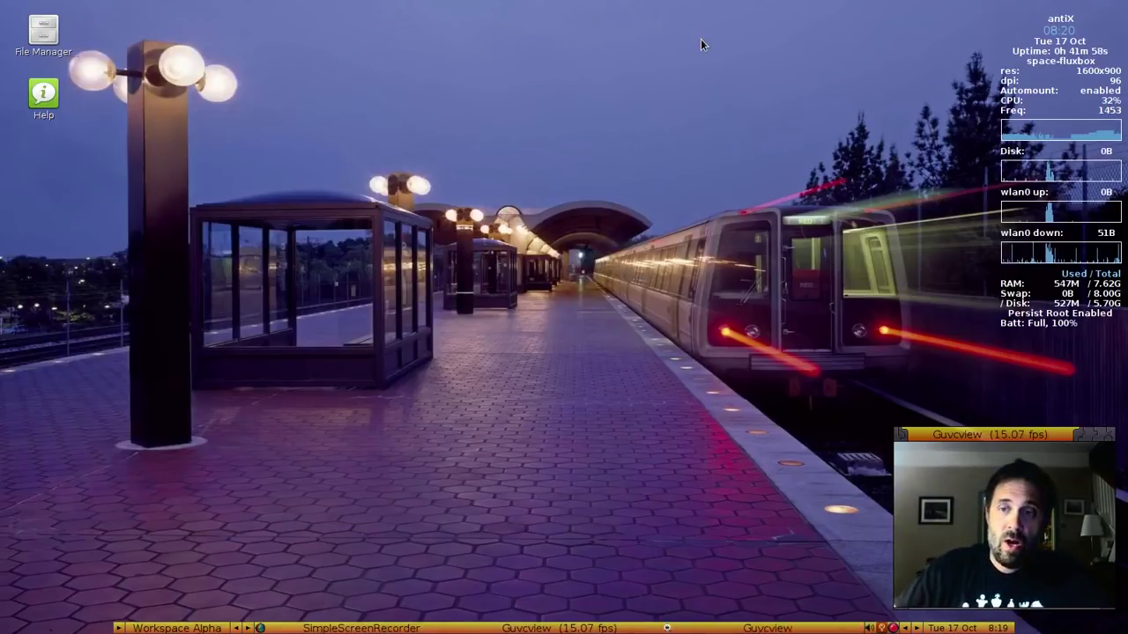